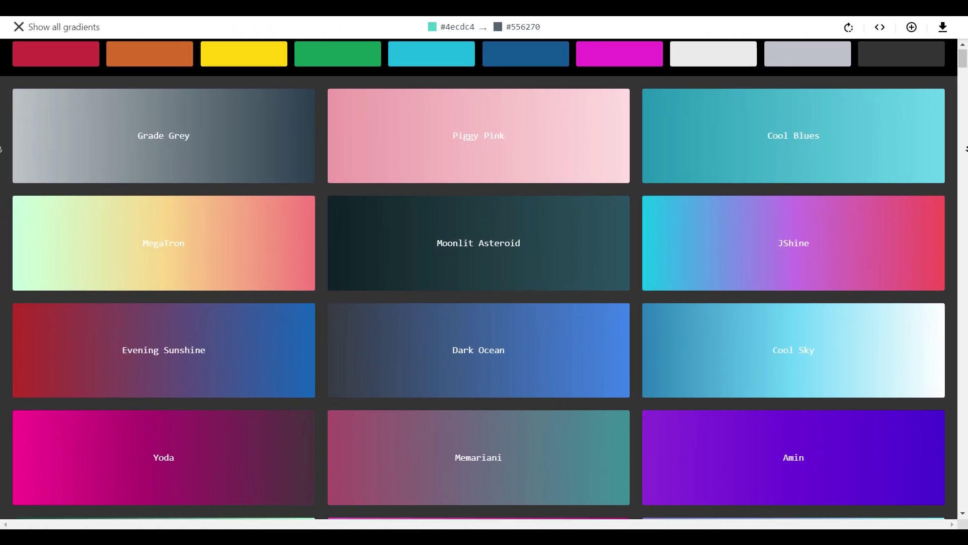
- Scroll down the uiGradients gallery to browse more of the gradient collection
{"action": "scroll", "coordinate": [484, 272], "scroll_direction": "down", "scroll_amount": 3}
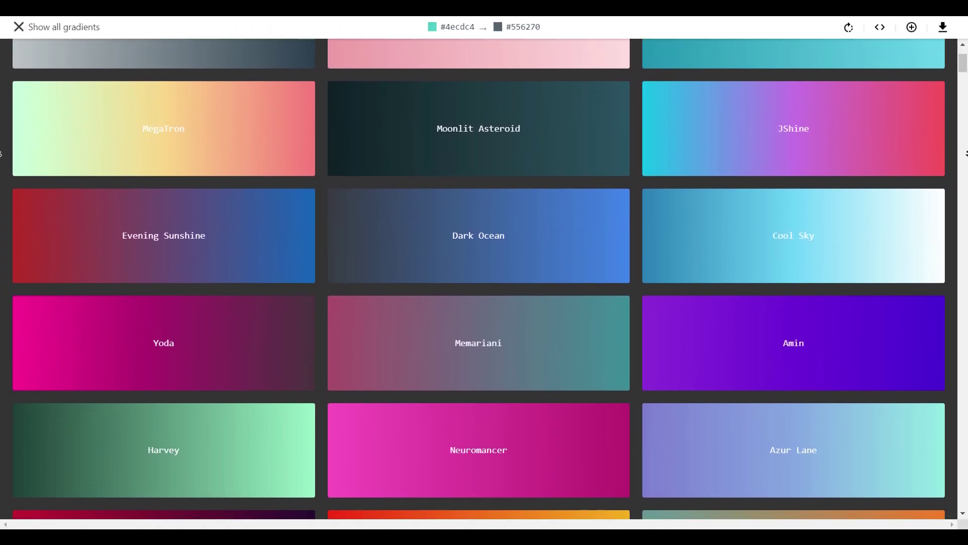
{"action": "scroll", "coordinate": [484, 273], "scroll_direction": "down", "scroll_amount": 4}
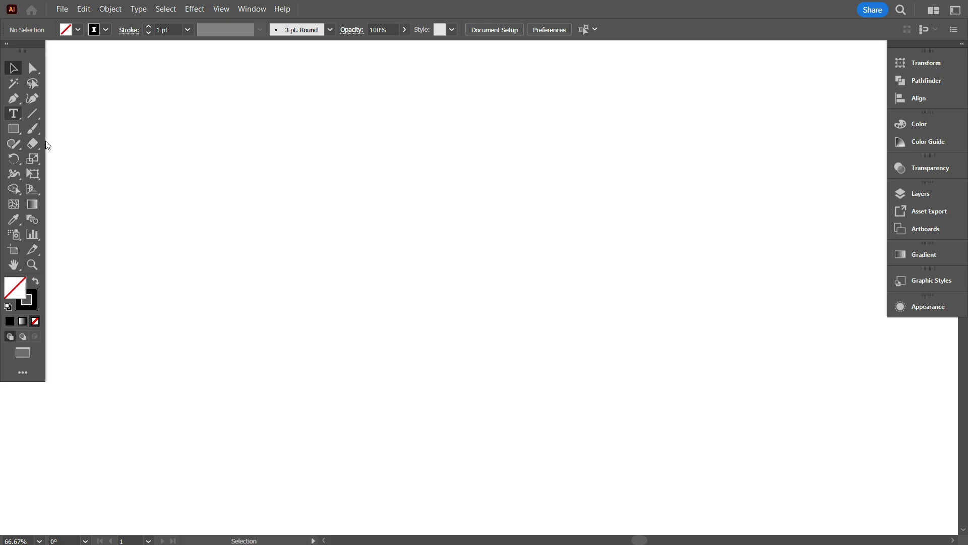
- Add the text 'SWM LOGO', enlarge it to about 68 pt and place it near the top centre
{"action": "left_click", "coordinate": [418, 223]}
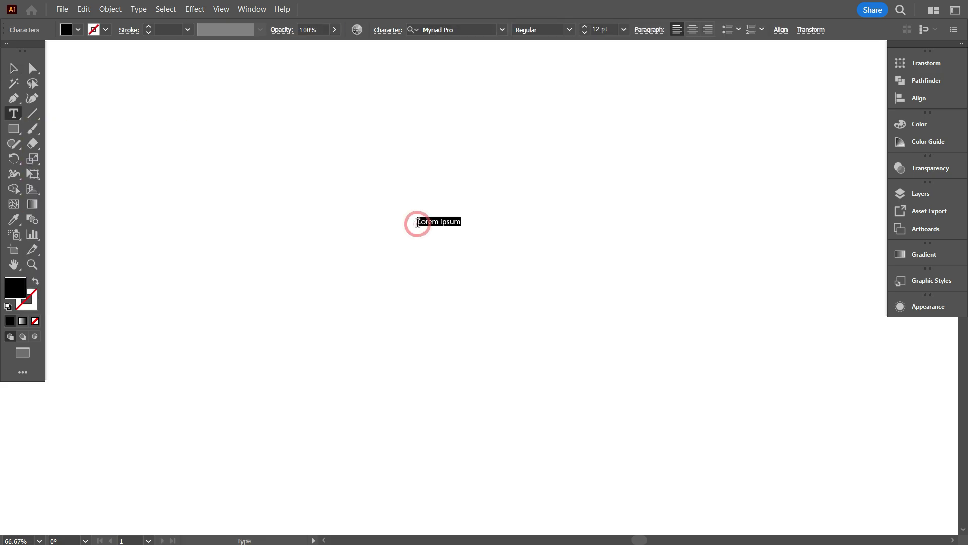
{"action": "key", "text": "BackSpace"}
{"action": "left_click", "coordinate": [13, 68]}
{"action": "left_click", "coordinate": [429, 225]}
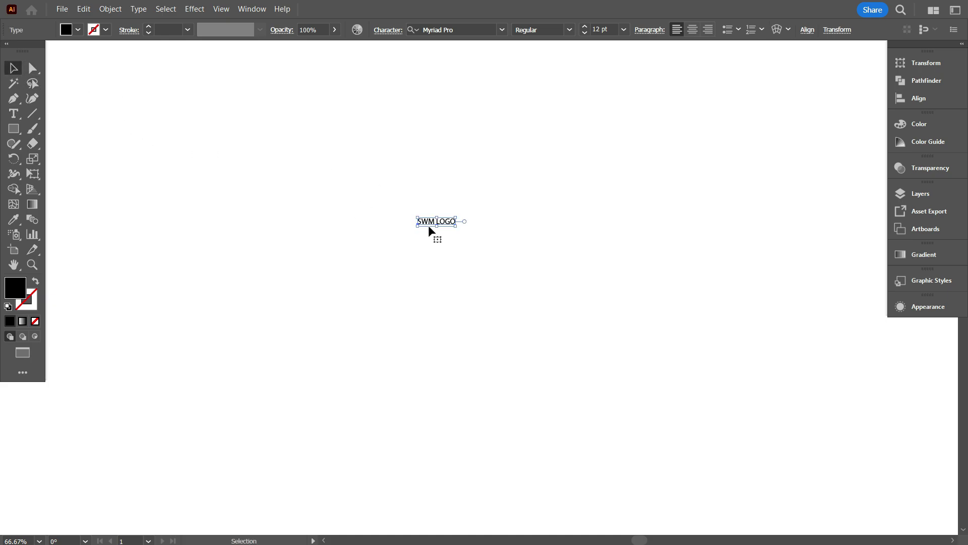
{"action": "left_click_drag", "start_coordinate": [457, 228], "coordinate": [633, 282]}
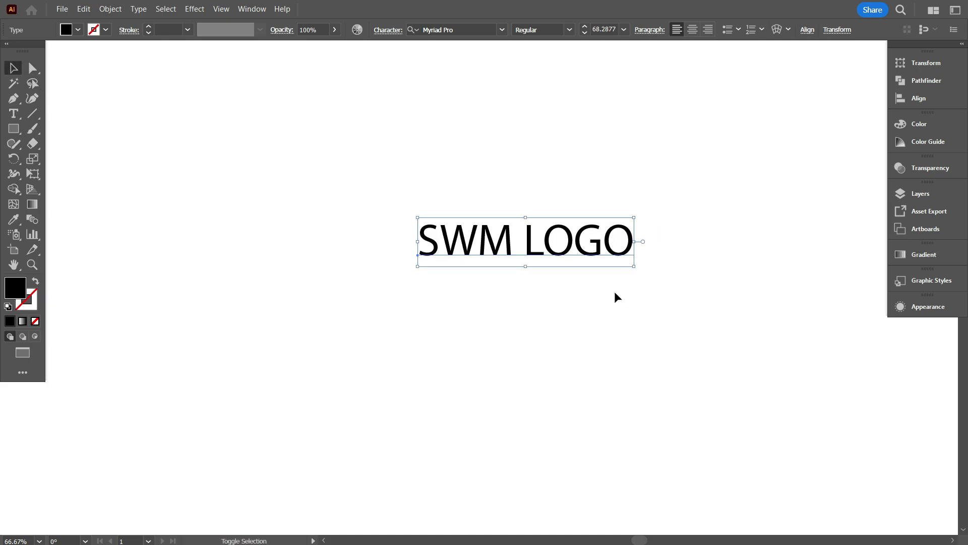
{"action": "left_click_drag", "start_coordinate": [575, 243], "coordinate": [512, 166]}
{"action": "left_click", "coordinate": [523, 253]}
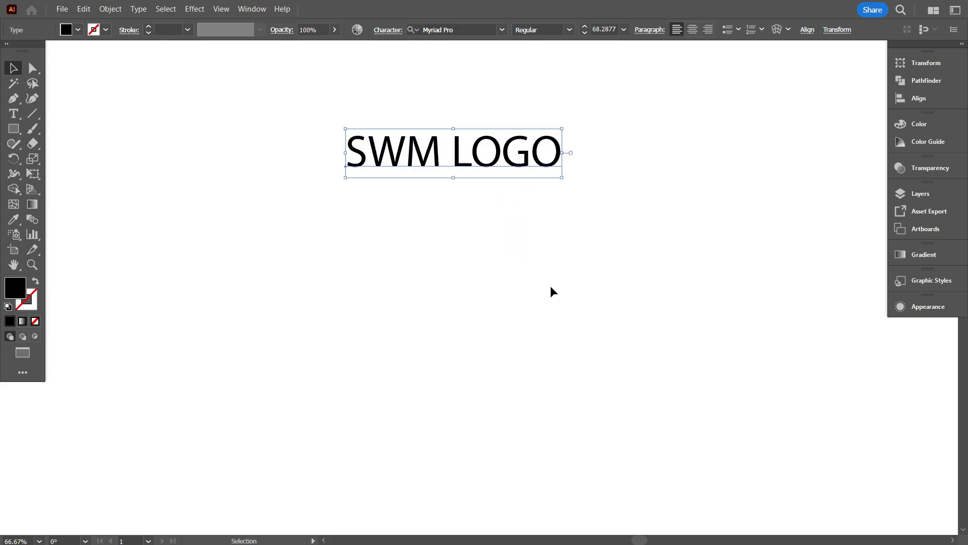
{"action": "left_click", "coordinate": [458, 279]}
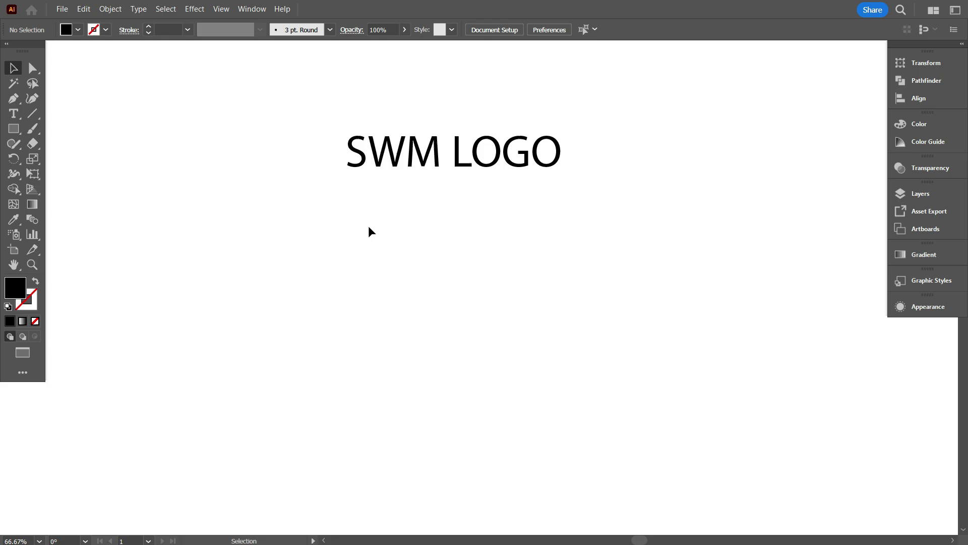
- Create a three-sided polygon (triangle) on the artboard with the Polygon tool
{"action": "left_click", "coordinate": [19, 129]}
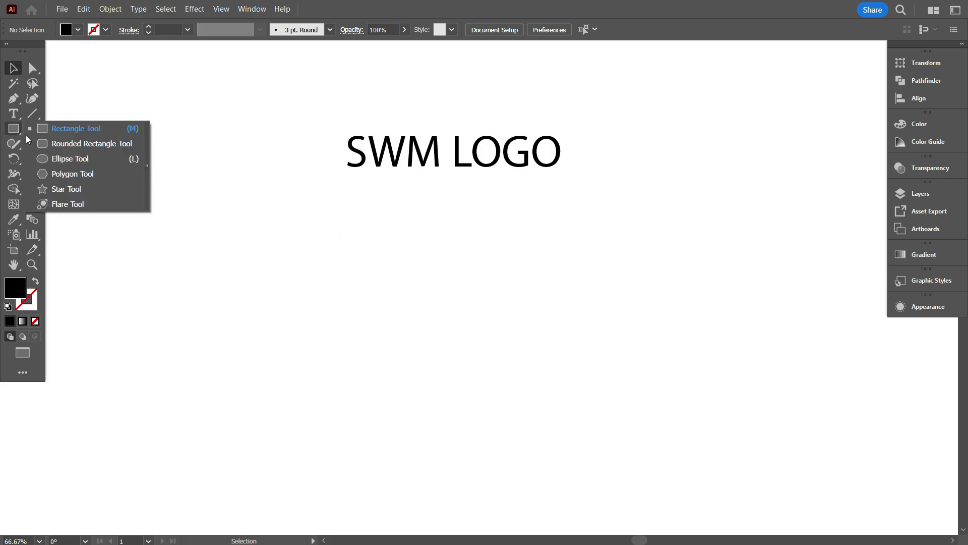
{"action": "left_click", "coordinate": [54, 174]}
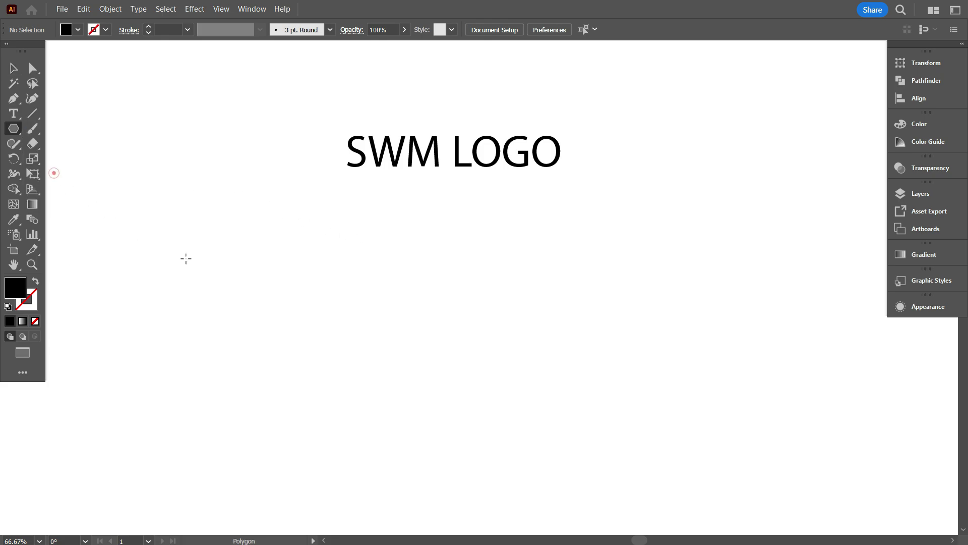
{"action": "left_click", "coordinate": [375, 286]}
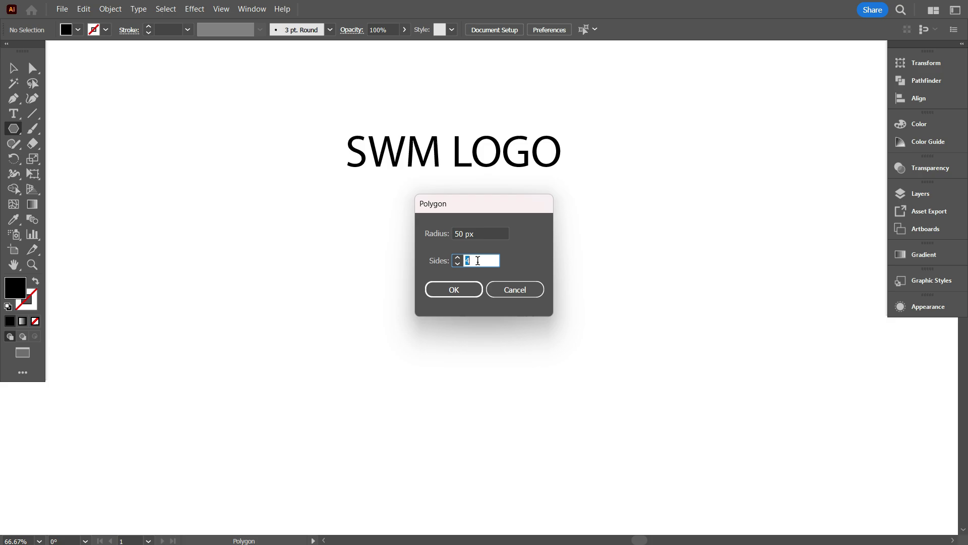
{"action": "left_click", "coordinate": [460, 294]}
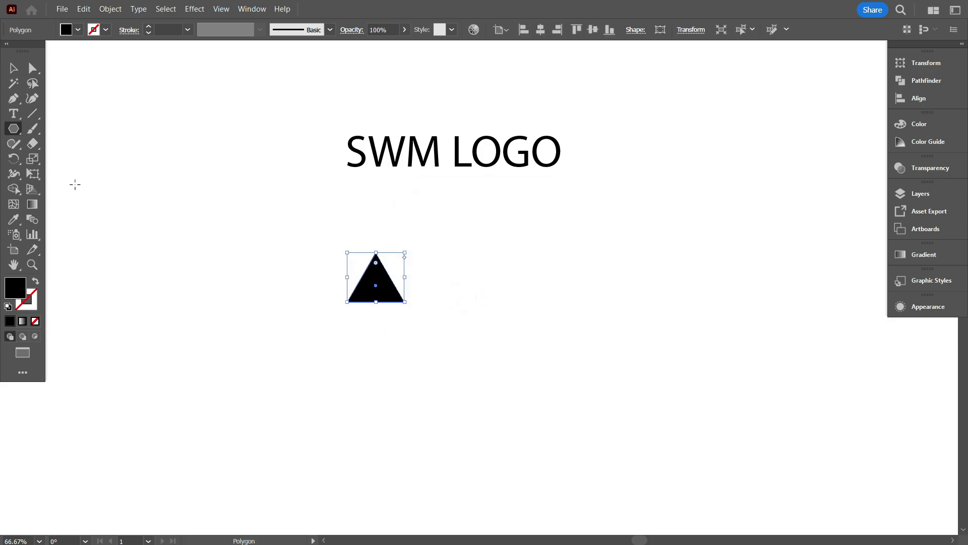
- Enlarge the triangle and nudge it slightly right and down
{"action": "left_click", "coordinate": [14, 67]}
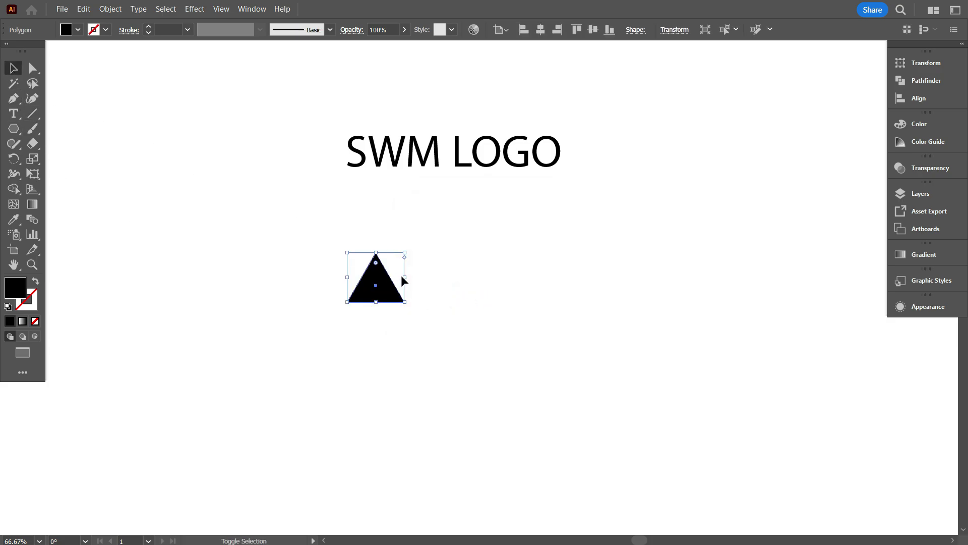
{"action": "left_click_drag", "start_coordinate": [405, 278], "coordinate": [520, 288]}
{"action": "left_click", "coordinate": [577, 287]}
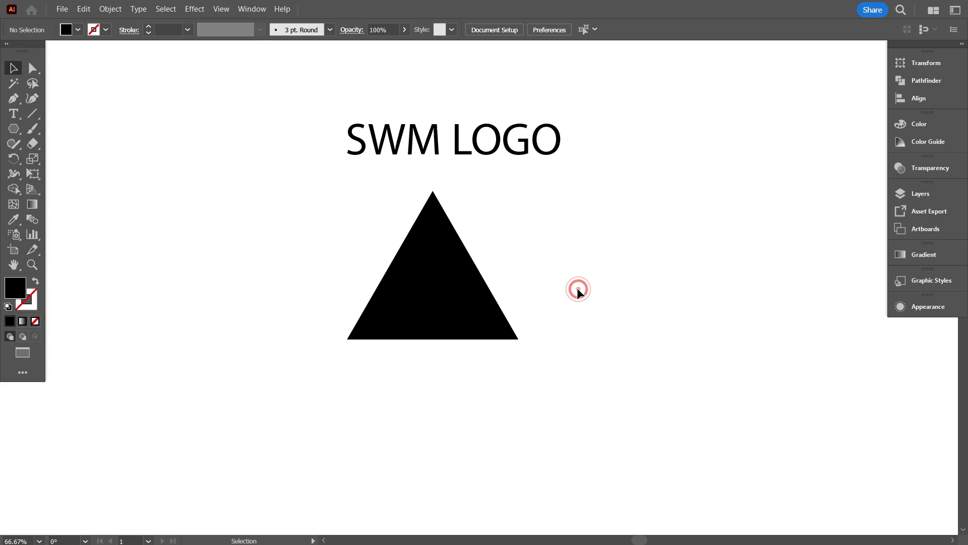
{"action": "left_click_drag", "start_coordinate": [464, 308], "coordinate": [472, 311]}
{"action": "left_click", "coordinate": [556, 306]}
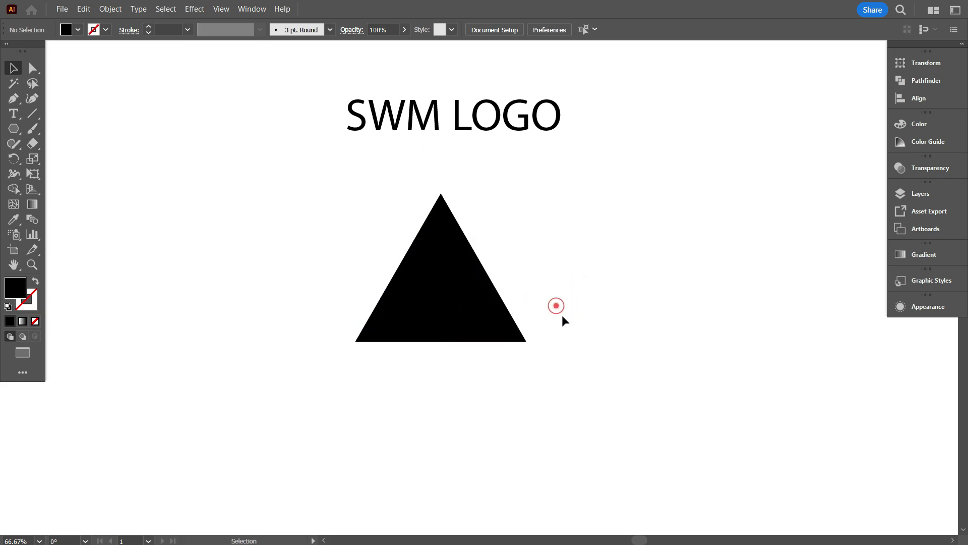
{"action": "left_click_drag", "start_coordinate": [591, 333], "coordinate": [600, 334]}
{"action": "left_click_drag", "start_coordinate": [479, 305], "coordinate": [483, 316]}
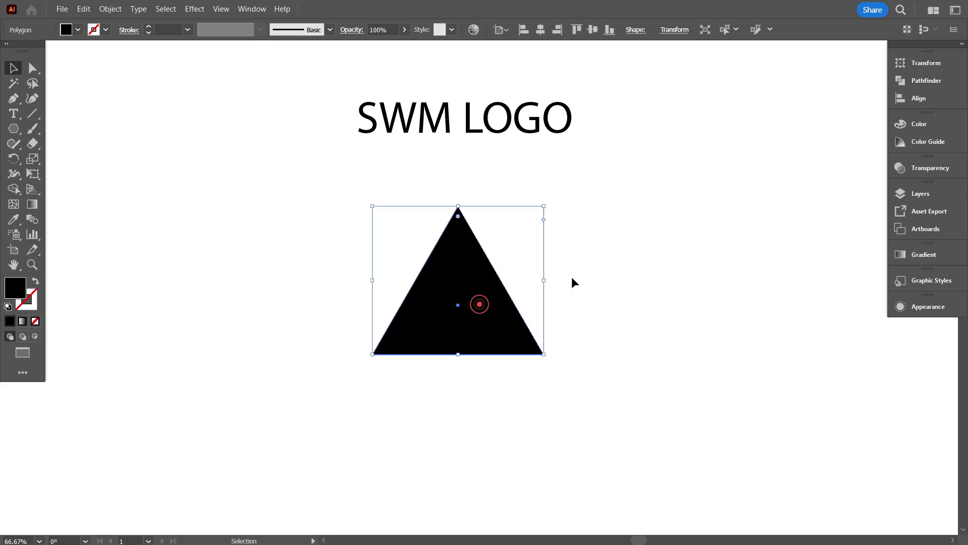
{"action": "left_click", "coordinate": [601, 237]}
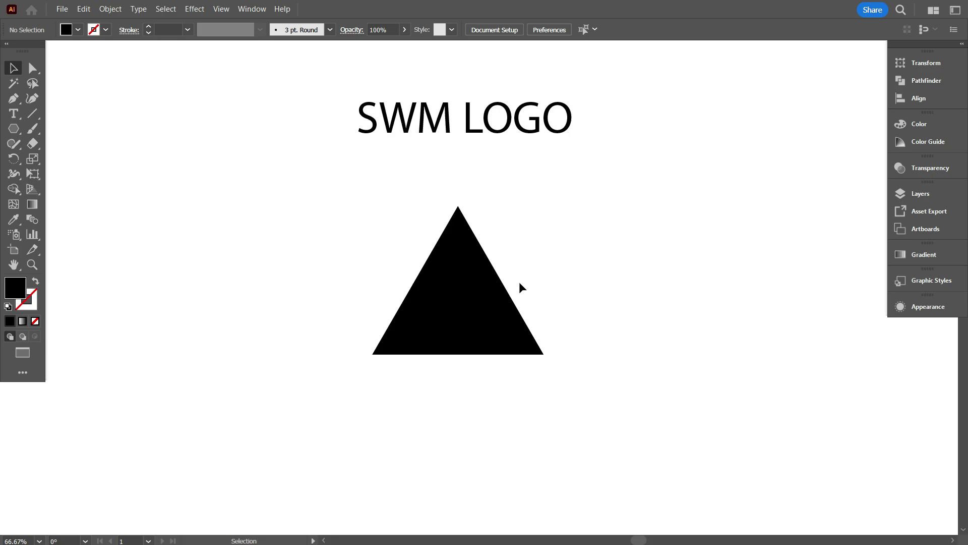
- Rotate the triangle 180° to point downward and move it to the left below the title
{"action": "left_click", "coordinate": [495, 297]}
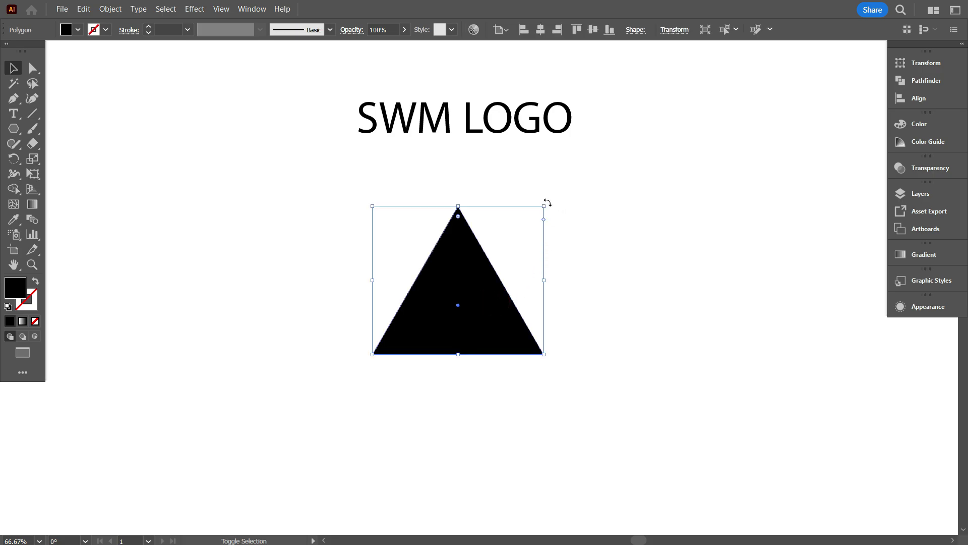
{"action": "left_click_drag", "start_coordinate": [547, 202], "coordinate": [389, 403]}
{"action": "left_click", "coordinate": [330, 288]}
{"action": "left_click_drag", "start_coordinate": [439, 315], "coordinate": [444, 277]}
{"action": "left_click", "coordinate": [325, 326]}
{"action": "scroll", "coordinate": [489, 347], "scroll_direction": "up", "scroll_amount": 1}
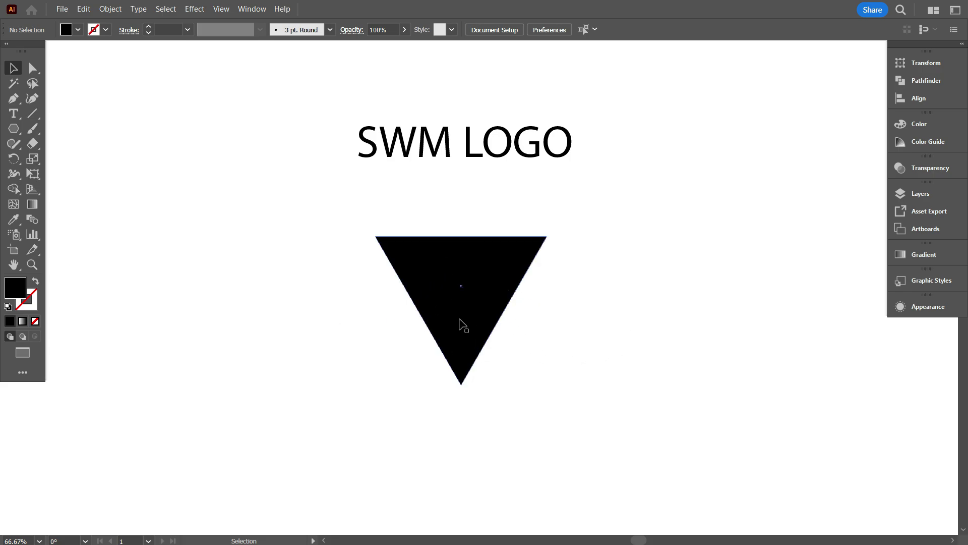
{"action": "left_click_drag", "start_coordinate": [478, 304], "coordinate": [271, 302]}
{"action": "left_click", "coordinate": [571, 331]}
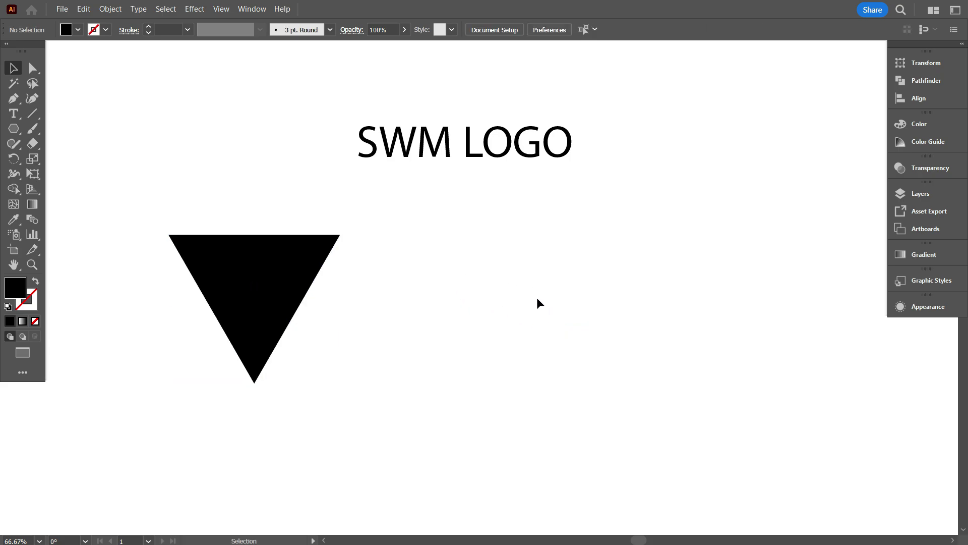
- Draw a long vertical line right of the triangle and give it a black stroke
{"action": "left_click", "coordinate": [35, 118]}
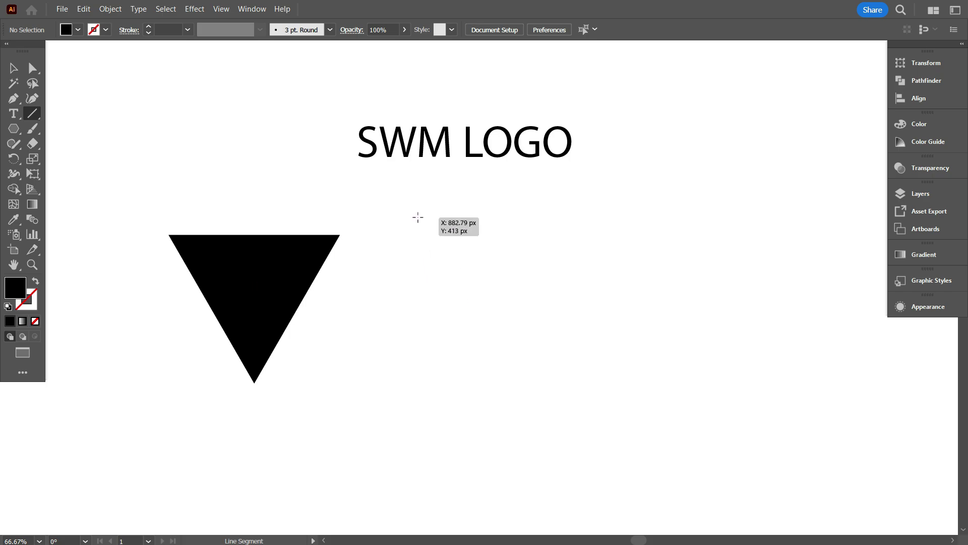
{"action": "left_click_drag", "start_coordinate": [416, 212], "coordinate": [416, 497]}
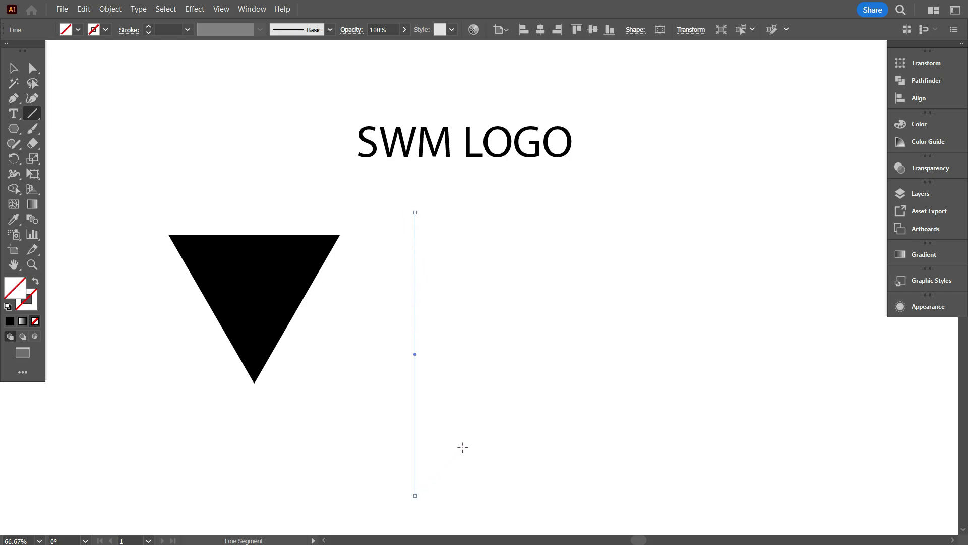
{"action": "scroll", "coordinate": [464, 352], "scroll_direction": "down", "scroll_amount": 1}
{"action": "scroll", "coordinate": [267, 184], "scroll_direction": "down", "scroll_amount": 1}
{"action": "scroll", "coordinate": [343, 190], "scroll_direction": "down", "scroll_amount": 1}
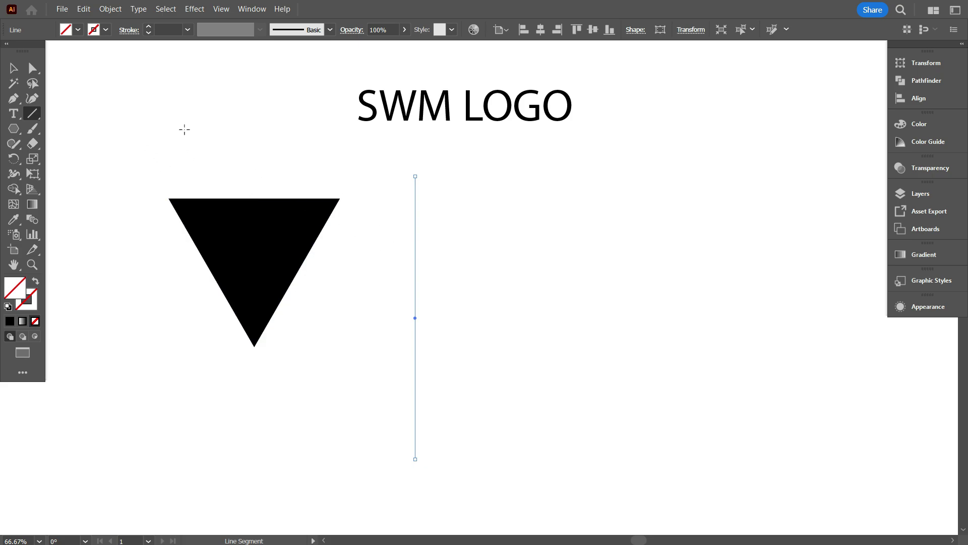
{"action": "left_click", "coordinate": [106, 30]}
{"action": "left_click", "coordinate": [35, 51]}
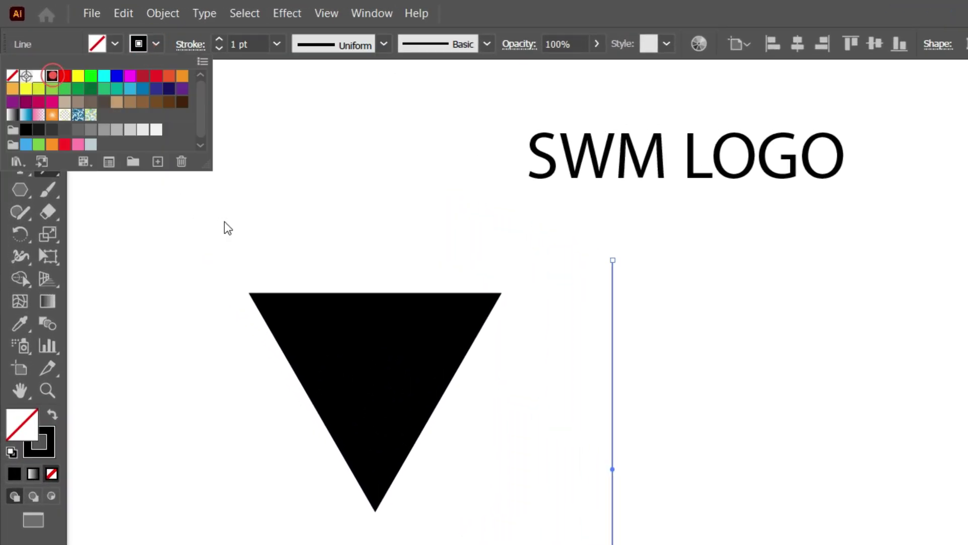
{"action": "left_click", "coordinate": [228, 222]}
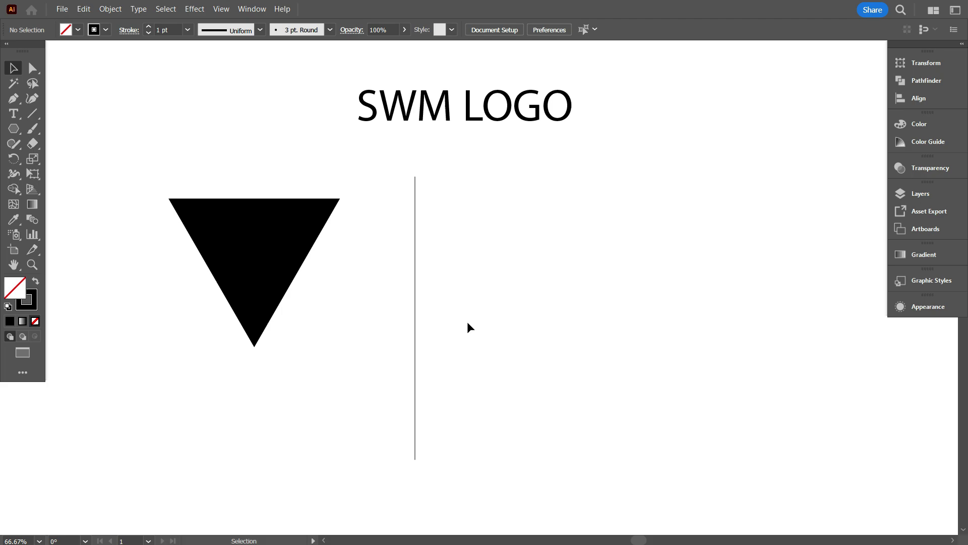
- Duplicate the line with Ctrl+D into a row of evenly spaced vertical lines
{"action": "left_click_drag", "start_coordinate": [468, 322], "coordinate": [424, 279]}
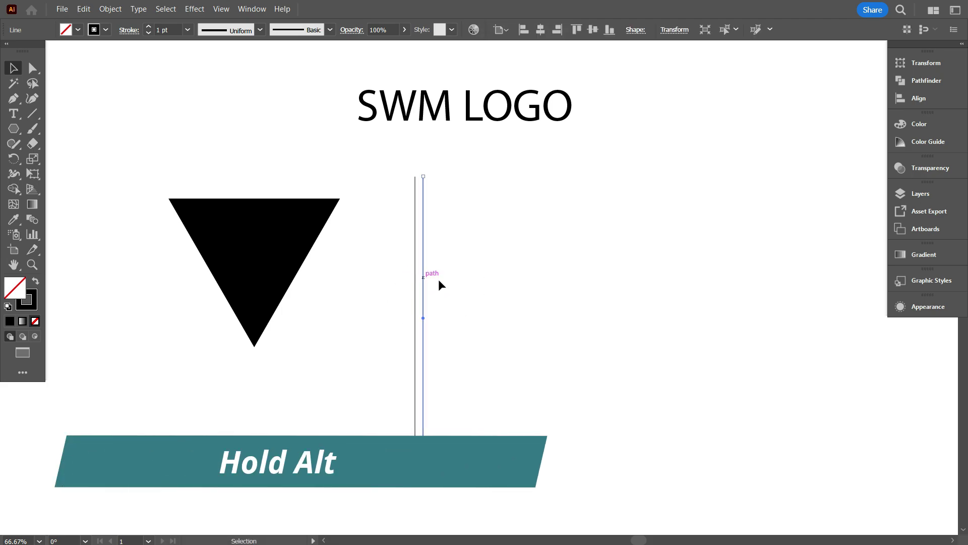
{"action": "key", "text": "ctrl+d"}
{"action": "key", "text": "ctrl+d"}
{"action": "key", "text": "ctrl+d"}
{"action": "key", "text": "ctrl+d"}
{"action": "key", "text": "ctrl+d"}
{"action": "key", "text": "ctrl+d"}
{"action": "key", "text": "ctrl+d"}
{"action": "key", "text": "ctrl+d"}
{"action": "key", "text": "ctrl+d"}
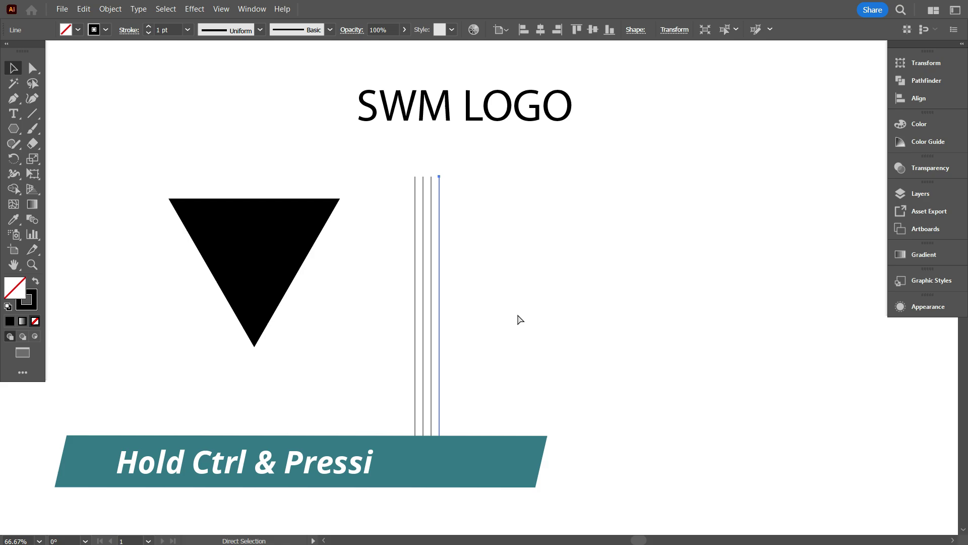
{"action": "key", "text": "ctrl+d"}
{"action": "key", "text": "ctrl+d"}
{"action": "key", "text": "ctrl+d"}
{"action": "key", "text": "ctrl+d"}
{"action": "key", "text": "ctrl+d"}
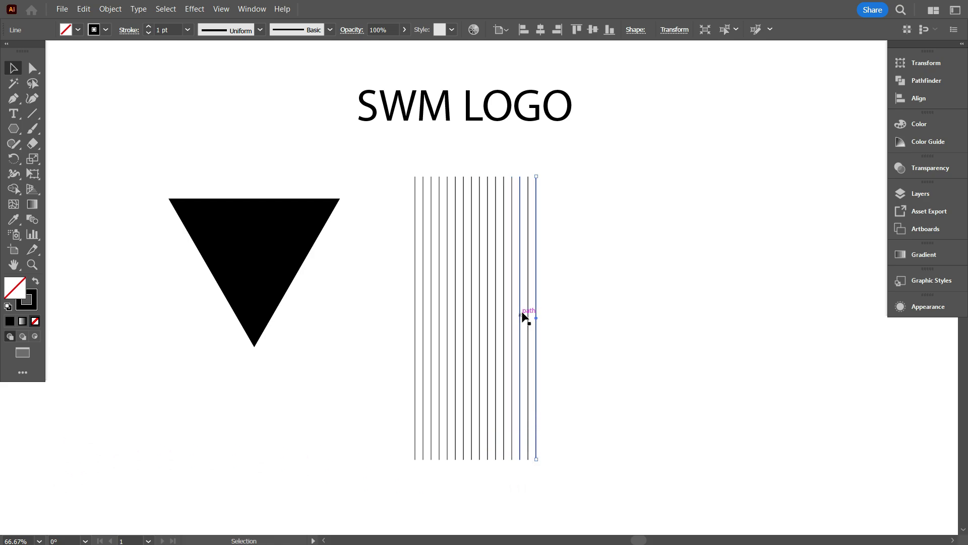
{"action": "left_click", "coordinate": [597, 295]}
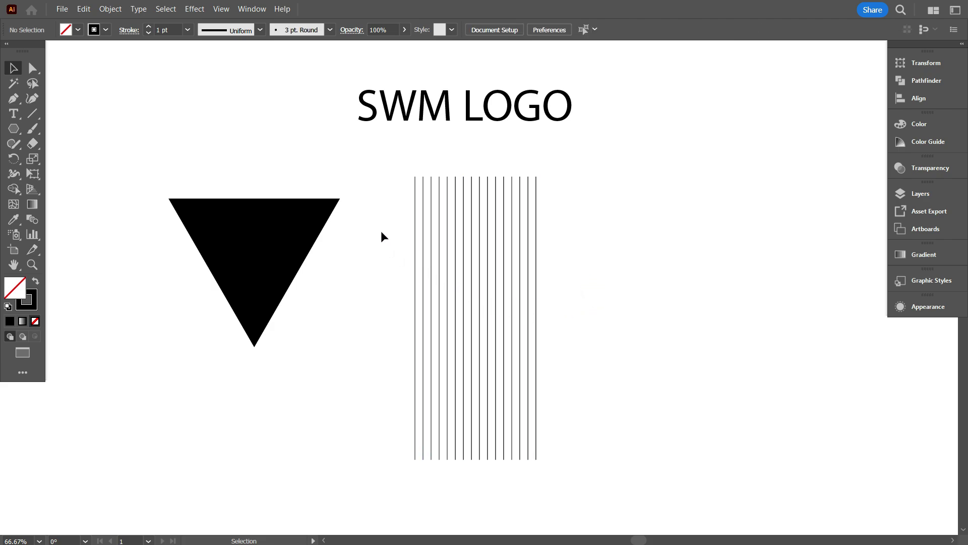
- Group all the vertical lines together
{"action": "left_click_drag", "start_coordinate": [381, 236], "coordinate": [605, 297]}
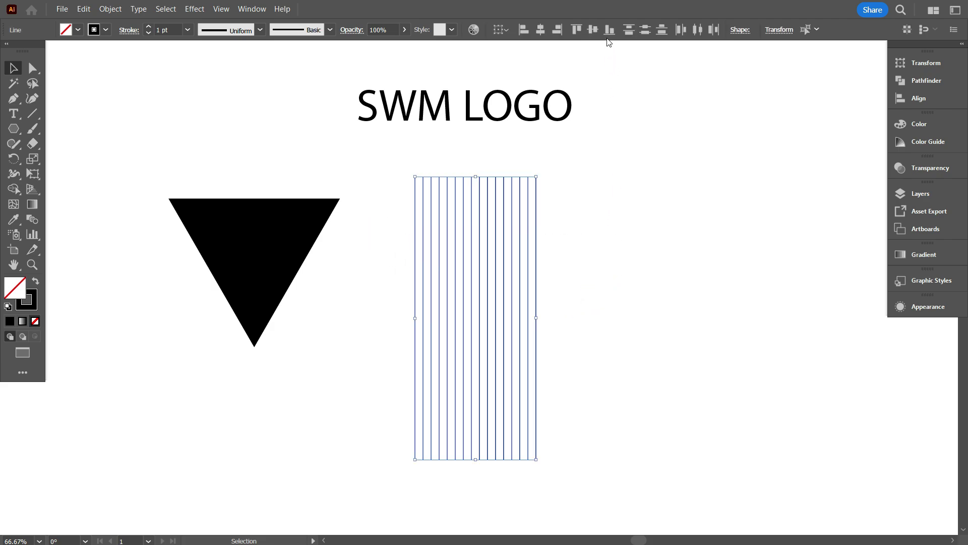
{"action": "right_click", "coordinate": [601, 163]}
{"action": "left_click", "coordinate": [655, 294]}
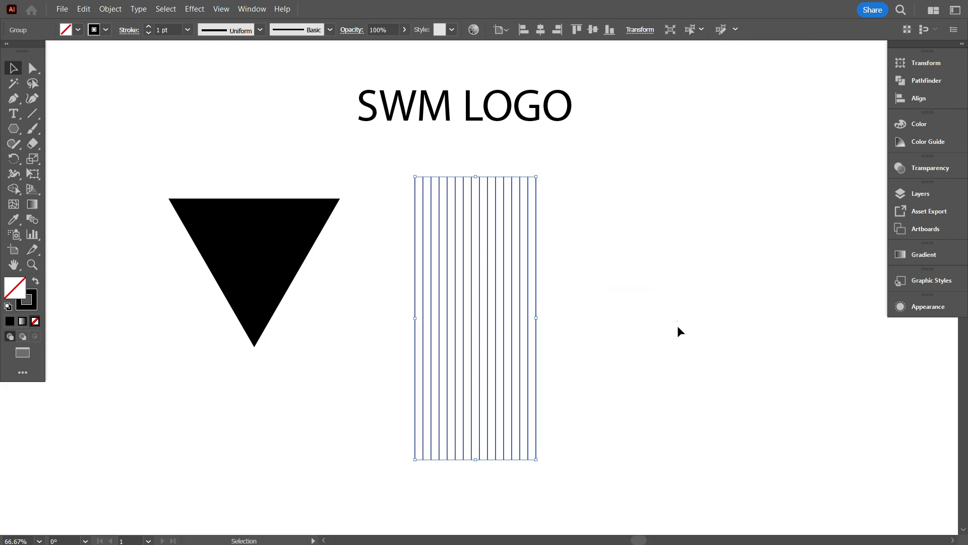
{"action": "left_click", "coordinate": [677, 321]}
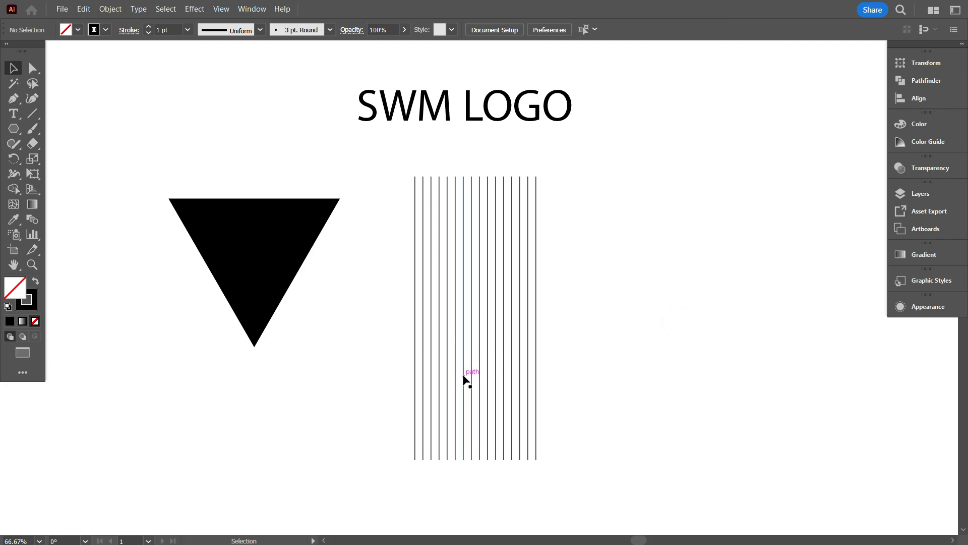
- Move the triangle over the lines and swap its fill and stroke to a black outline
{"action": "left_click_drag", "start_coordinate": [257, 248], "coordinate": [477, 314]}
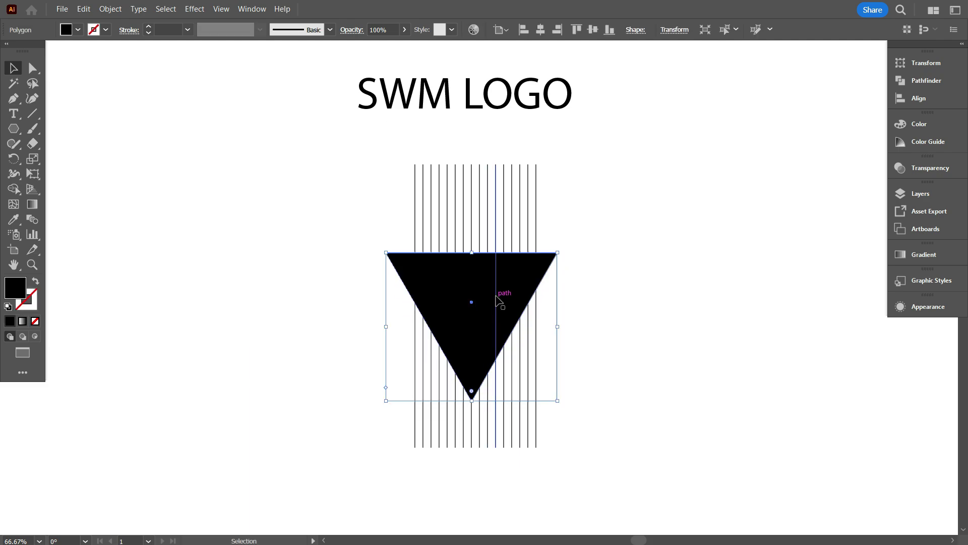
{"action": "left_click_drag", "start_coordinate": [627, 220], "coordinate": [536, 208]}
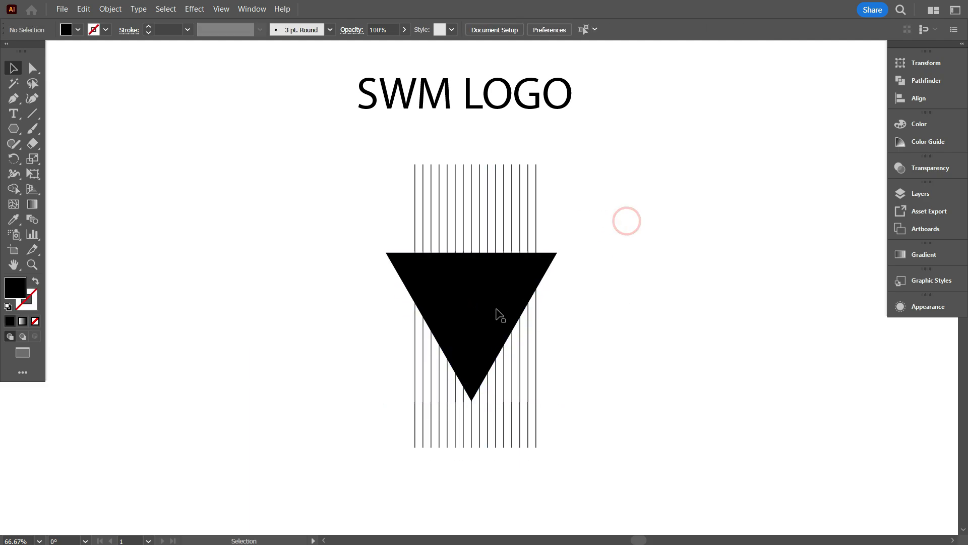
{"action": "left_click", "coordinate": [516, 273]}
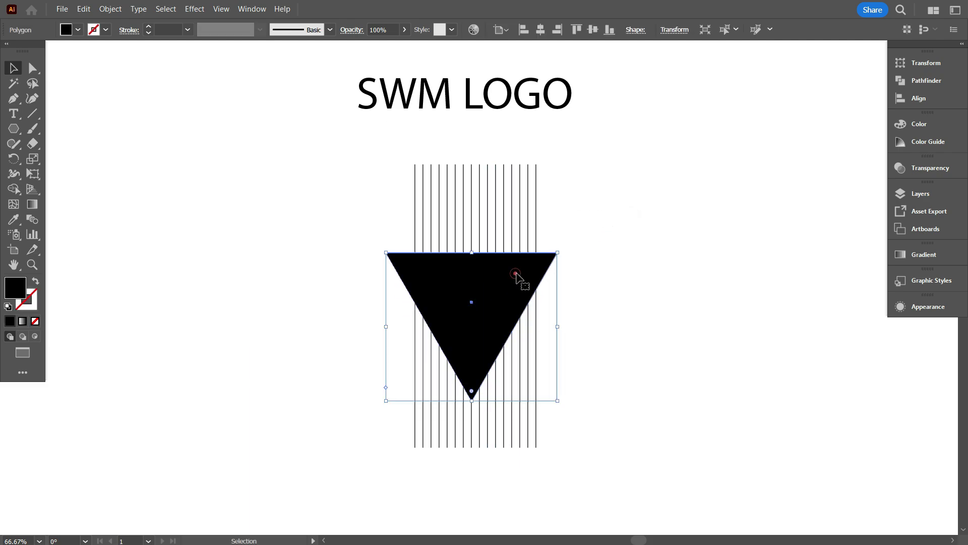
{"action": "left_click", "coordinate": [35, 284]}
- Rotate the line group 90° so the lines run horizontally
{"action": "left_click", "coordinate": [239, 288]}
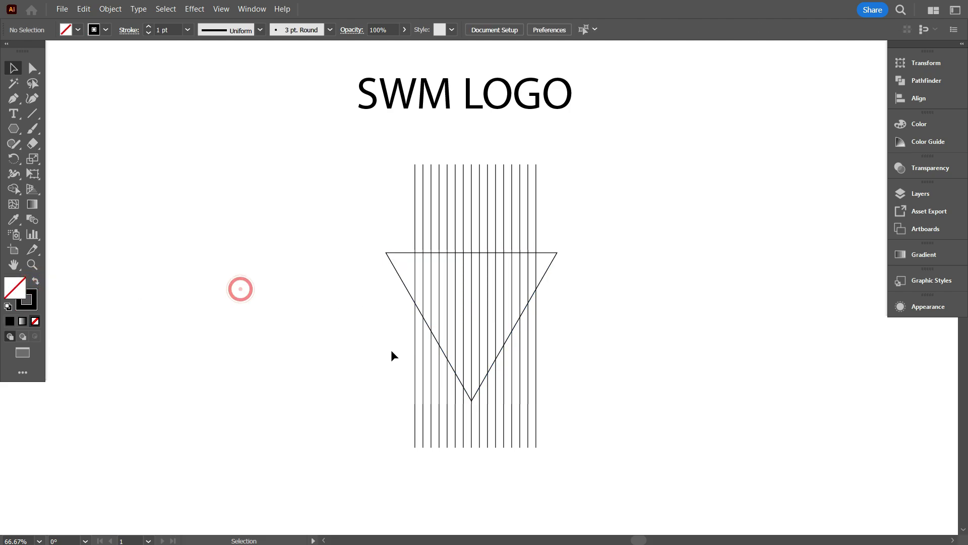
{"action": "scroll", "coordinate": [396, 353], "scroll_direction": "up", "scroll_amount": 1}
{"action": "scroll", "coordinate": [378, 346], "scroll_direction": "down", "scroll_amount": 1}
{"action": "left_click_drag", "start_coordinate": [362, 330], "coordinate": [291, 329]}
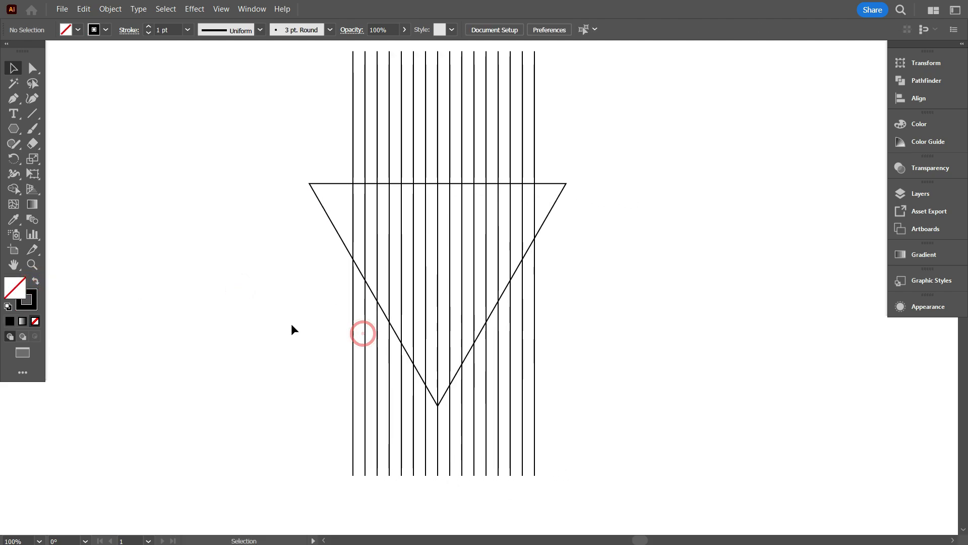
{"action": "scroll", "coordinate": [298, 302], "scroll_direction": "up", "scroll_amount": 1}
{"action": "left_click_drag", "start_coordinate": [303, 157], "coordinate": [494, 166]}
{"action": "scroll", "coordinate": [396, 208], "scroll_direction": "down", "scroll_amount": 1}
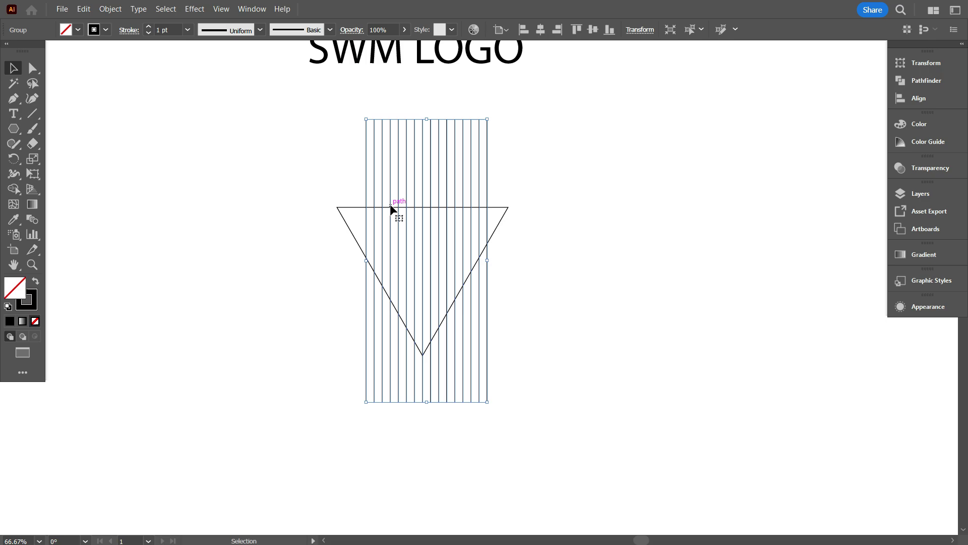
{"action": "scroll", "coordinate": [427, 244], "scroll_direction": "up", "scroll_amount": 1}
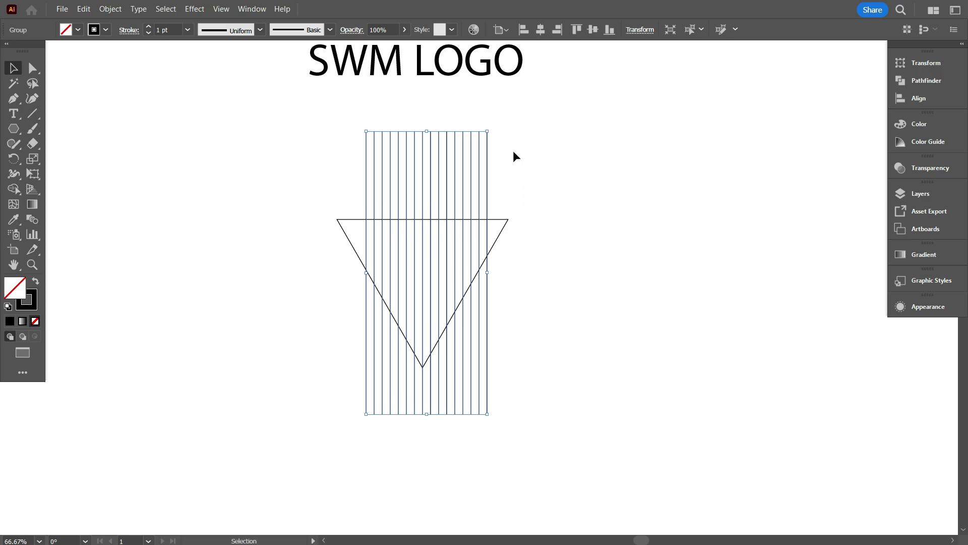
{"action": "left_click_drag", "start_coordinate": [491, 127], "coordinate": [588, 373]}
{"action": "left_click", "coordinate": [588, 375]}
- Copy the horizontal-lines group with Edit > Copy
{"action": "scroll", "coordinate": [575, 367], "scroll_direction": "down", "scroll_amount": 1}
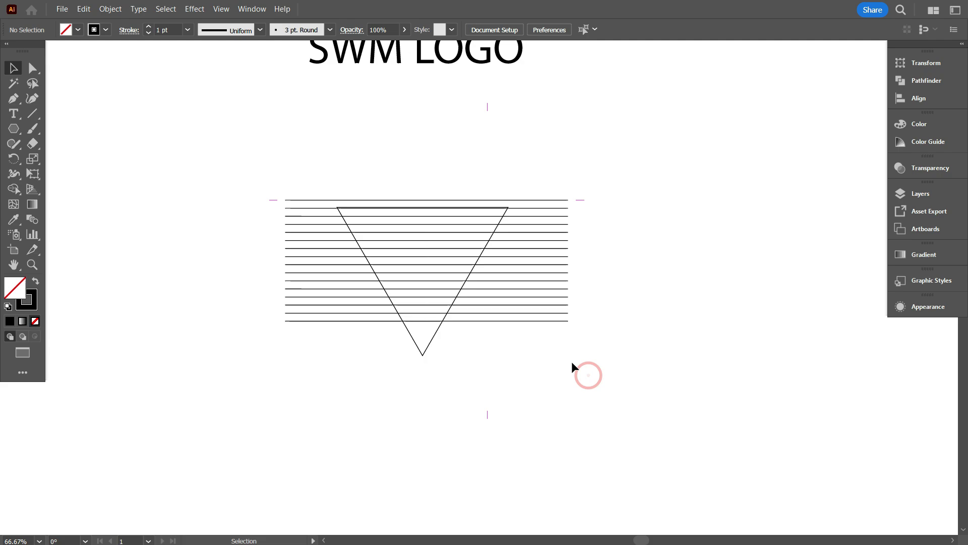
{"action": "scroll", "coordinate": [506, 368], "scroll_direction": "down", "scroll_amount": 1}
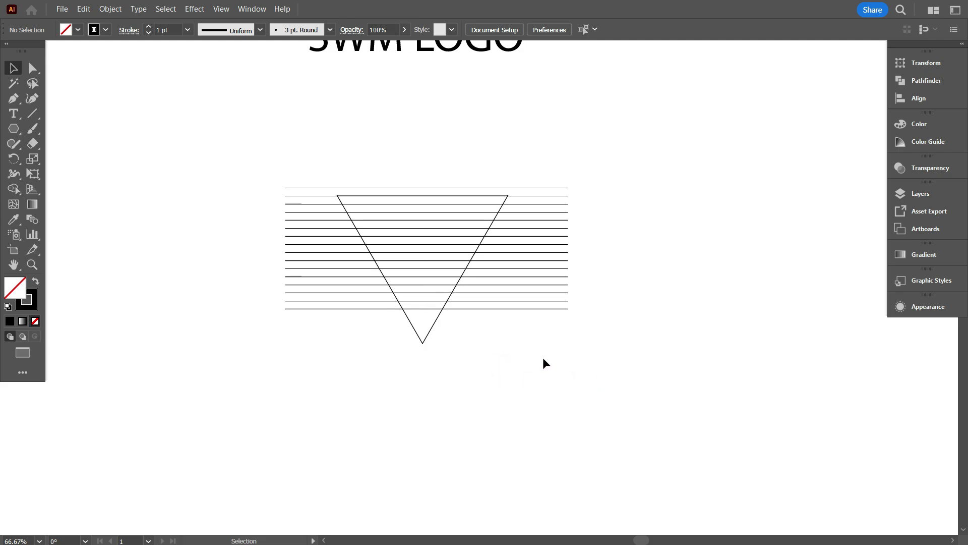
{"action": "left_click_drag", "start_coordinate": [586, 372], "coordinate": [558, 219]}
{"action": "scroll", "coordinate": [513, 307], "scroll_direction": "up", "scroll_amount": 2}
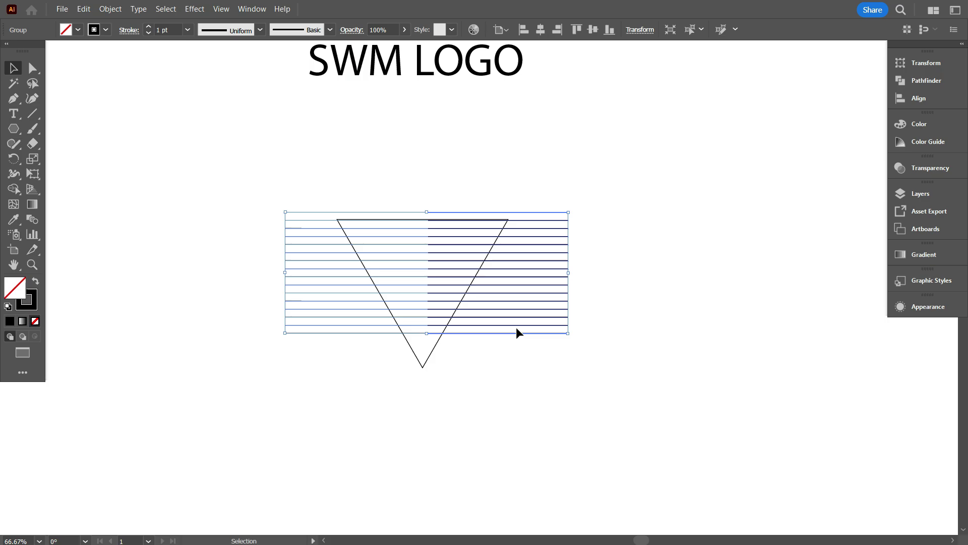
{"action": "left_click", "coordinate": [82, 11]}
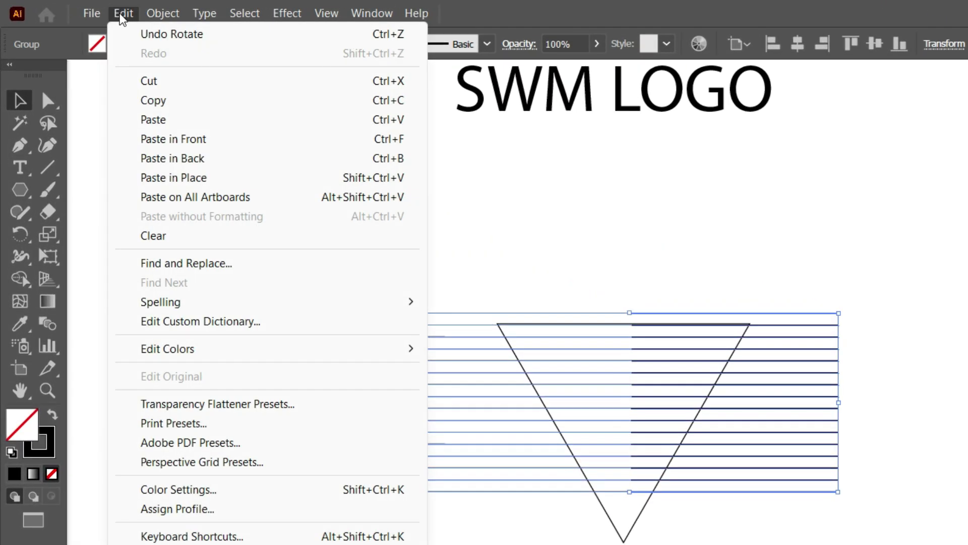
{"action": "left_click", "coordinate": [142, 103]}
- Paste the lines in place and set the copy's rotation angle to 240° in Transform
{"action": "left_click", "coordinate": [123, 18]}
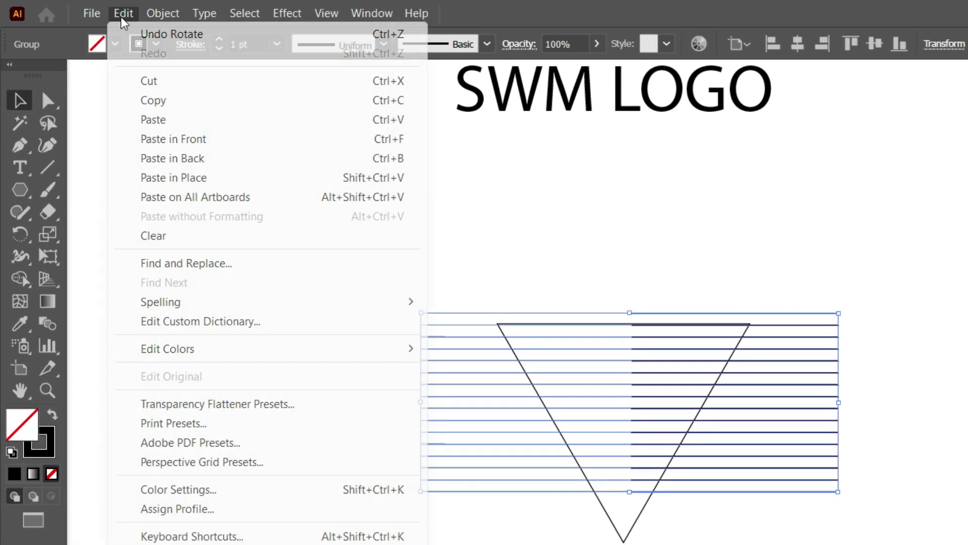
{"action": "left_click", "coordinate": [196, 181]}
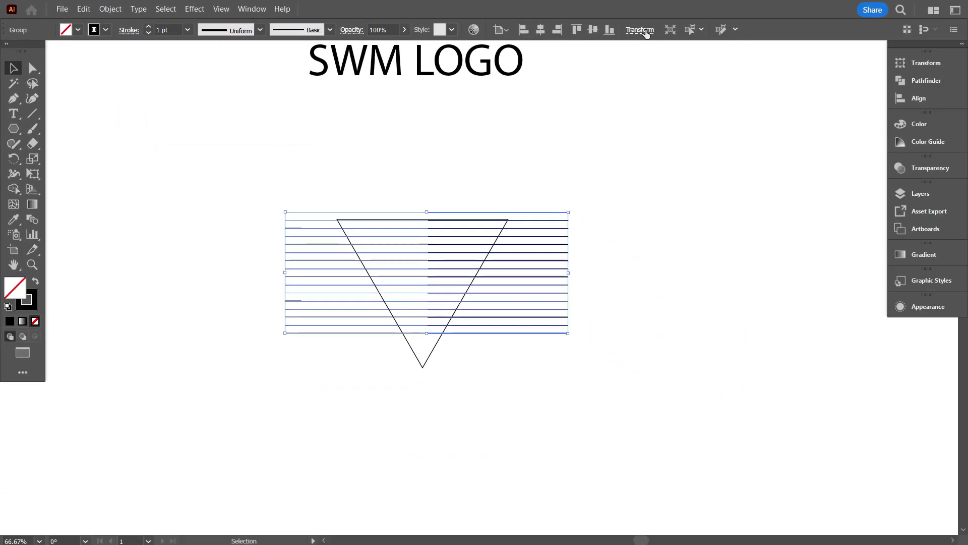
{"action": "left_click", "coordinate": [640, 29]}
{"action": "left_click", "coordinate": [563, 83]}
{"action": "type", "text": "210"}
{"action": "key", "text": "Return"}
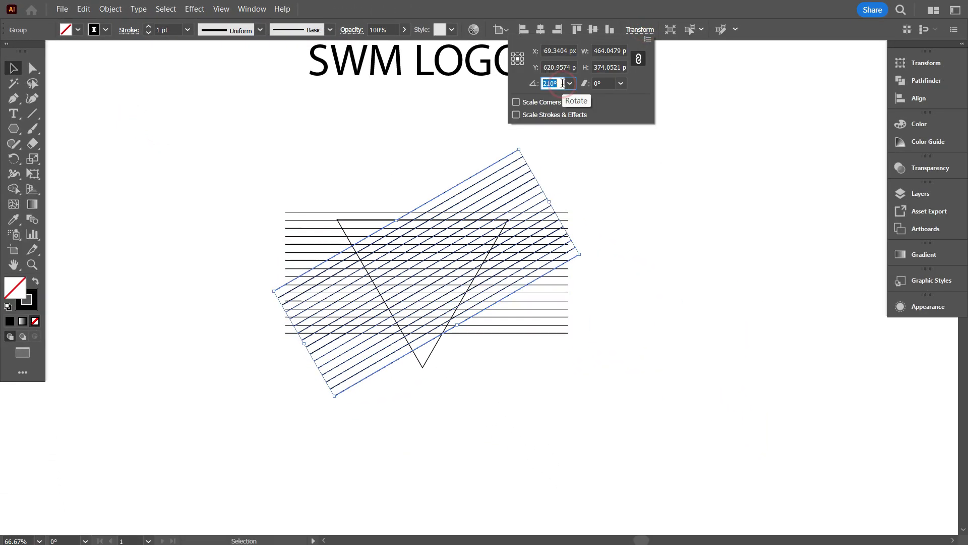
{"action": "type", "text": "240"}
{"action": "key", "text": "Return"}
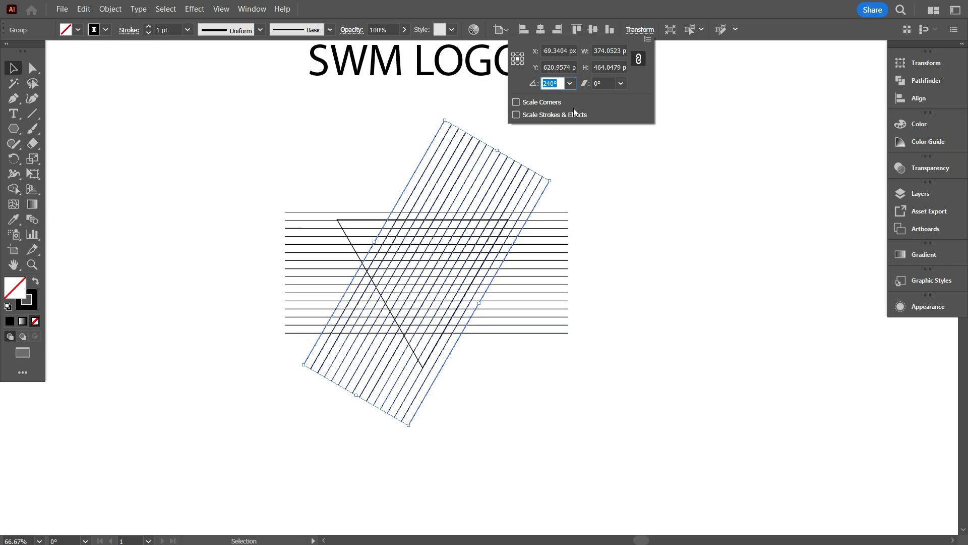
{"action": "key", "text": "Escape"}
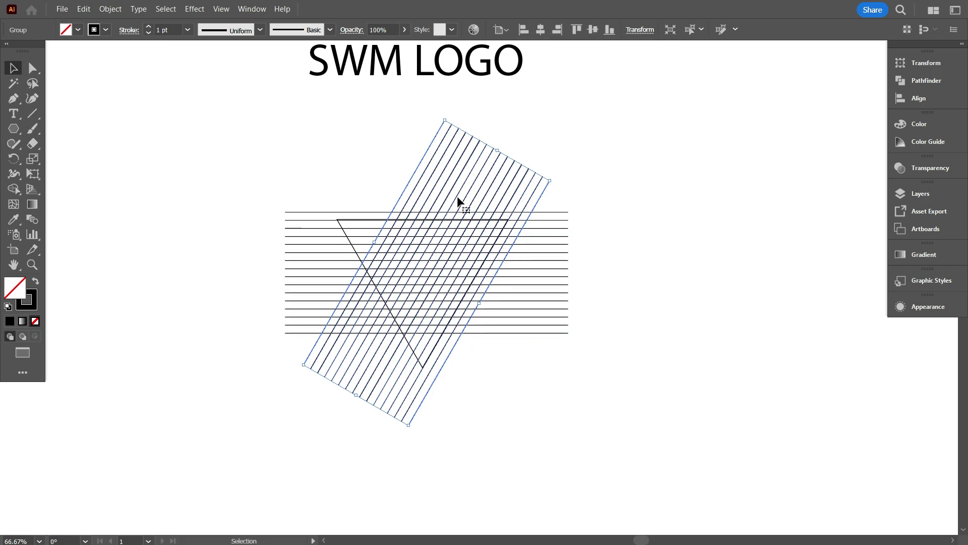
- Add a vertically reflected copy of the rotated lines via Transform > Reflect
{"action": "right_click", "coordinate": [591, 123]}
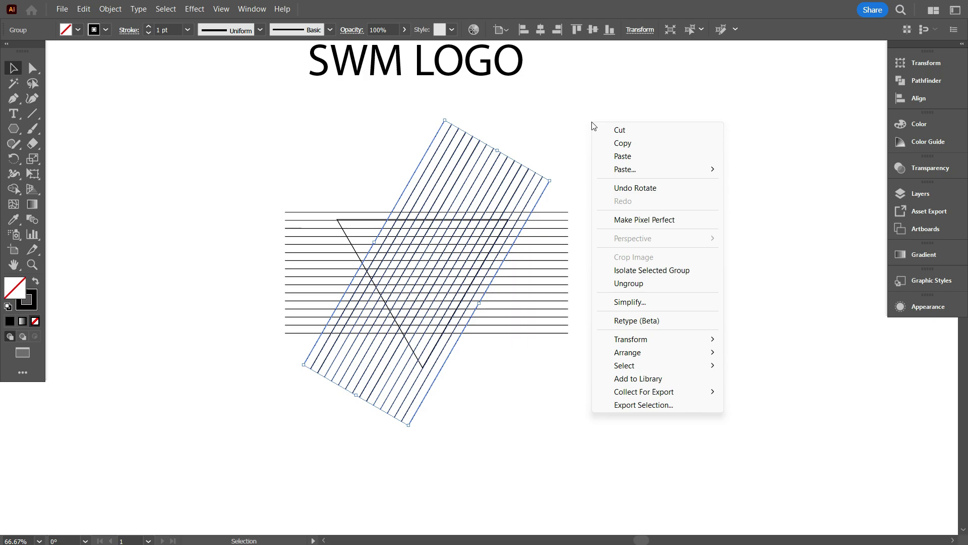
{"action": "mouse_move", "coordinate": [630, 341]}
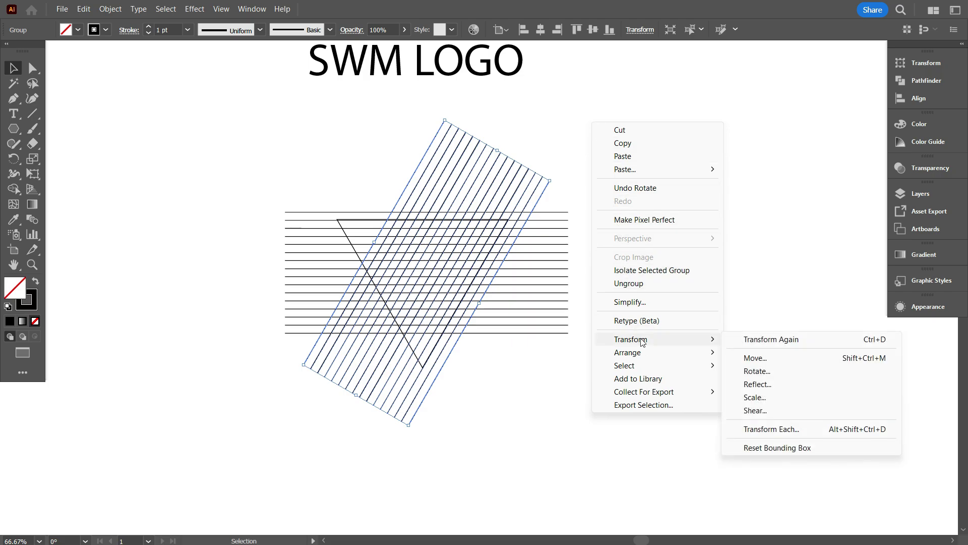
{"action": "left_click", "coordinate": [780, 384]}
{"action": "left_click", "coordinate": [717, 367]}
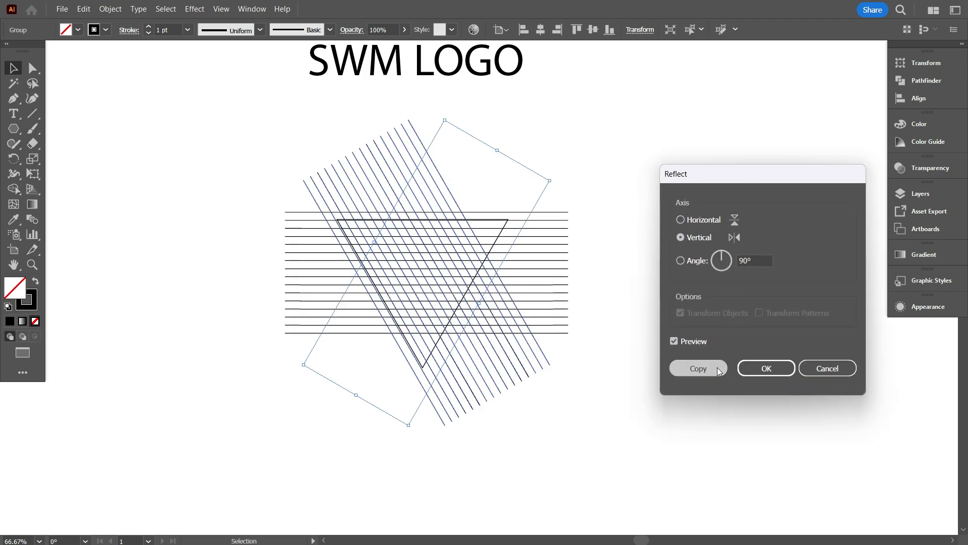
- Delete the triangle outline
{"action": "left_click", "coordinate": [702, 365]}
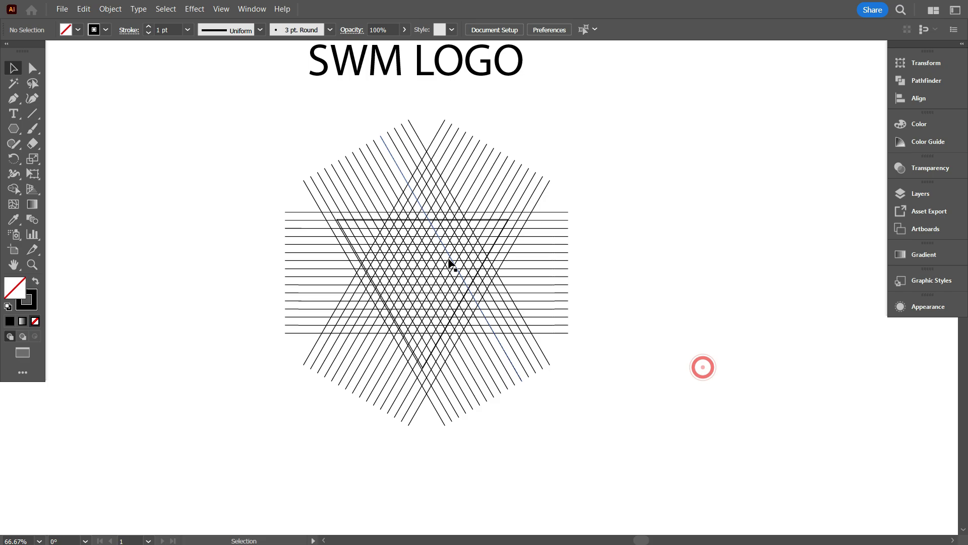
{"action": "scroll", "coordinate": [482, 243], "scroll_direction": "up", "scroll_amount": 2}
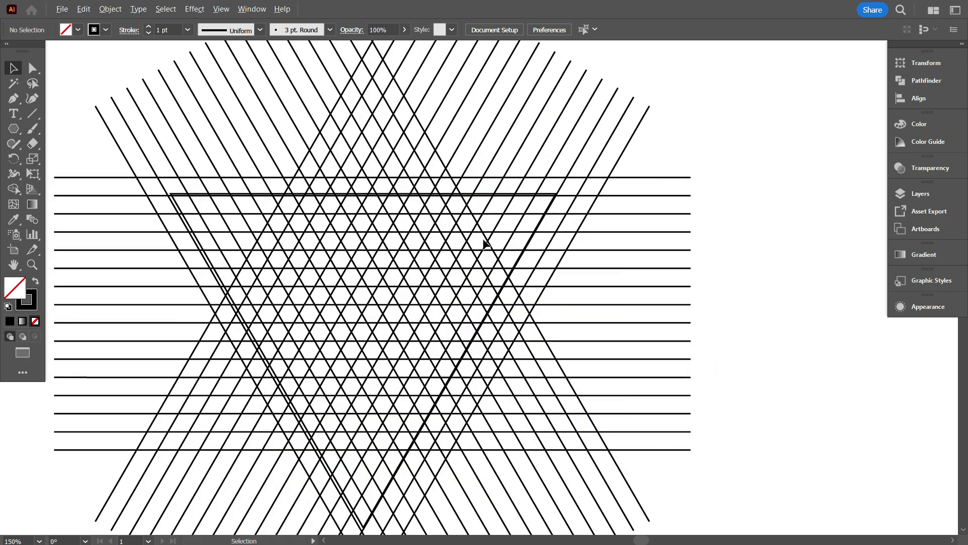
{"action": "left_click", "coordinate": [553, 194]}
{"action": "key", "text": "Delete"}
- Move the SWM LOGO title down and right to sit above the line pattern
{"action": "scroll", "coordinate": [523, 267], "scroll_direction": "down", "scroll_amount": 2}
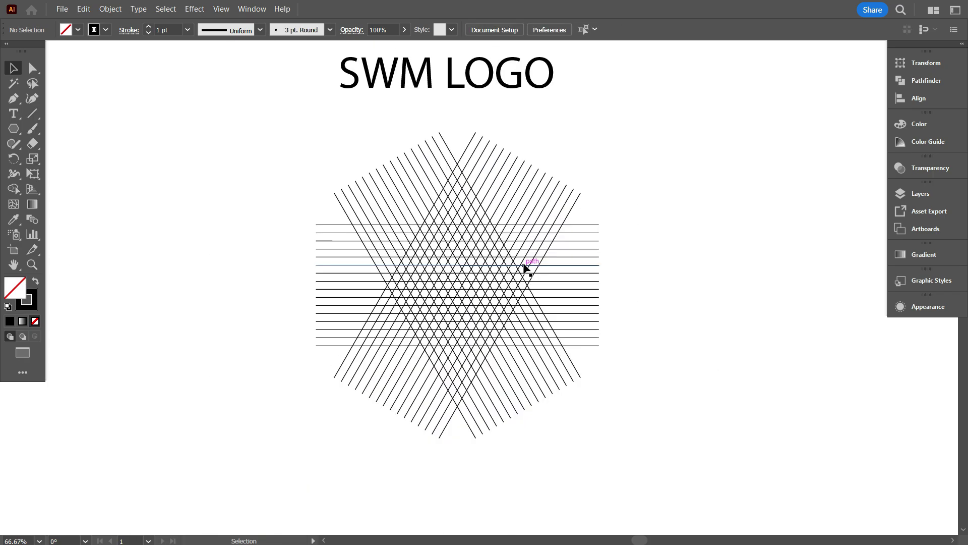
{"action": "scroll", "coordinate": [523, 349], "scroll_direction": "down", "scroll_amount": 2}
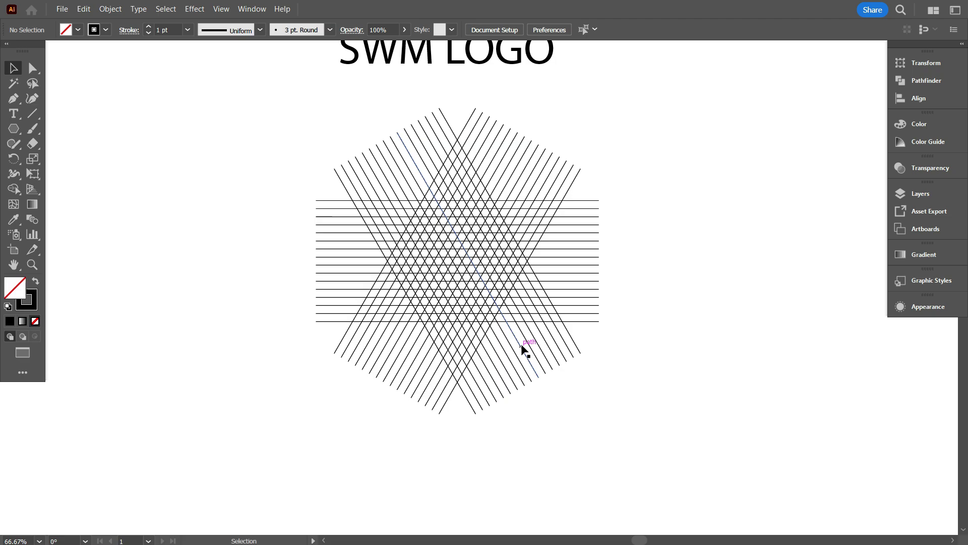
{"action": "scroll", "coordinate": [523, 347], "scroll_direction": "up", "scroll_amount": 1}
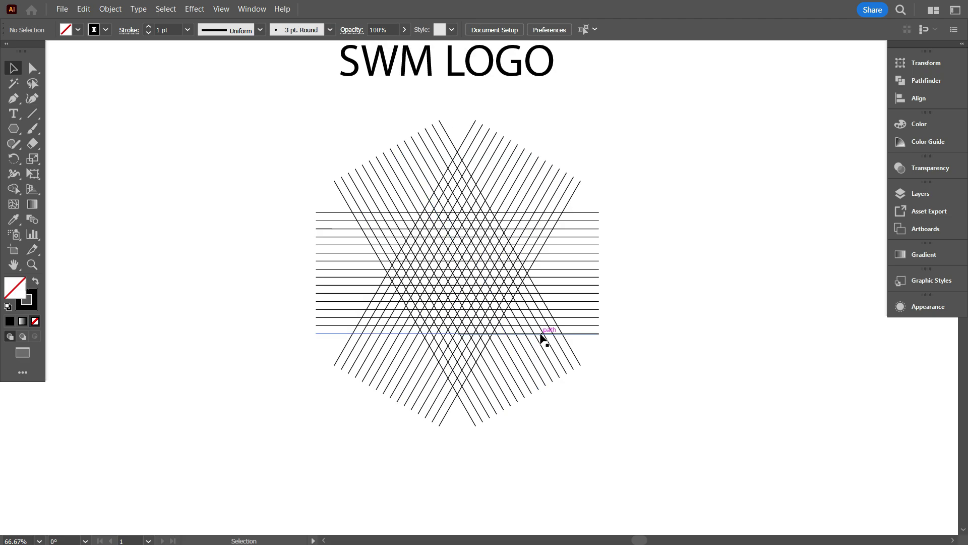
{"action": "scroll", "coordinate": [541, 335], "scroll_direction": "up", "scroll_amount": 1}
{"action": "scroll", "coordinate": [542, 318], "scroll_direction": "up", "scroll_amount": 1}
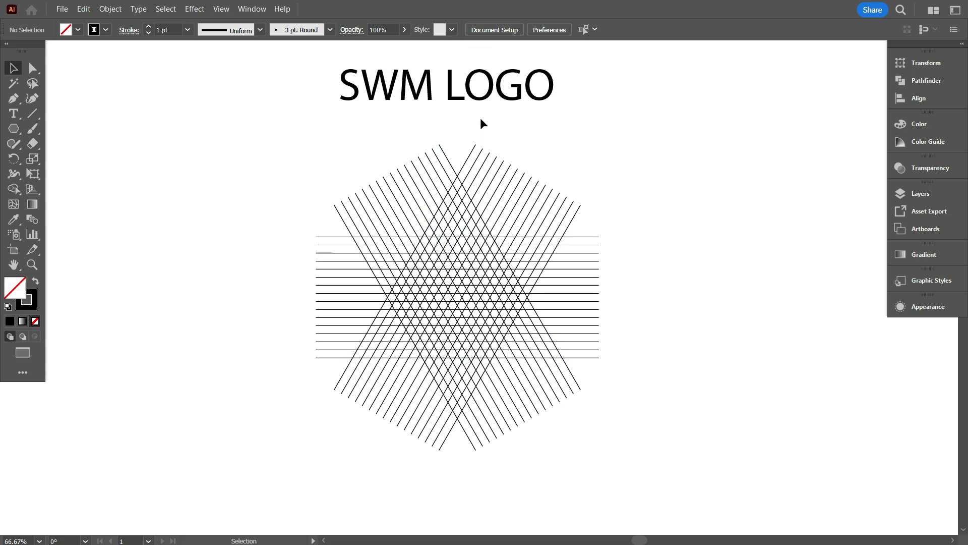
{"action": "left_click_drag", "start_coordinate": [482, 100], "coordinate": [501, 126]}
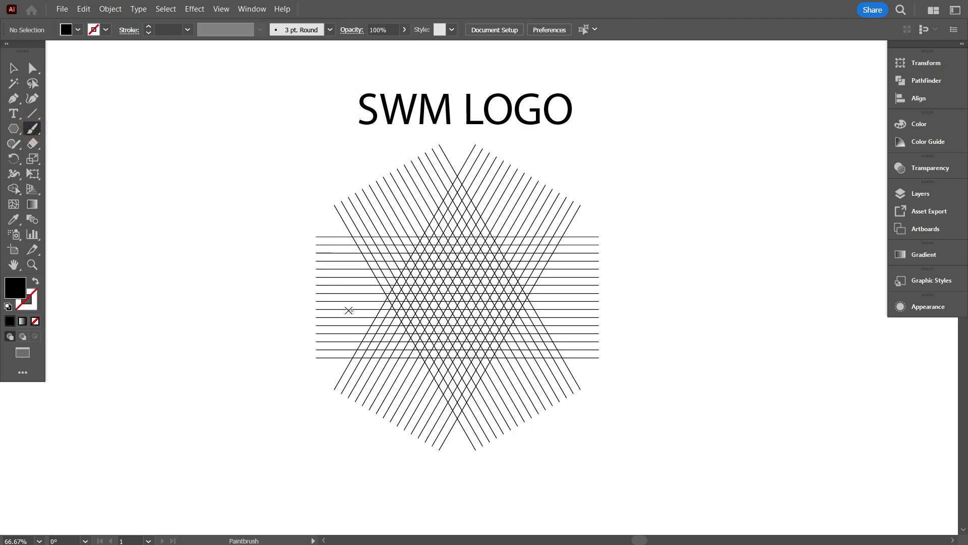
- Set the fill to red, sketch a triangle over the grid, then delete it
{"action": "left_click", "coordinate": [78, 30]}
{"action": "left_click", "coordinate": [37, 55]}
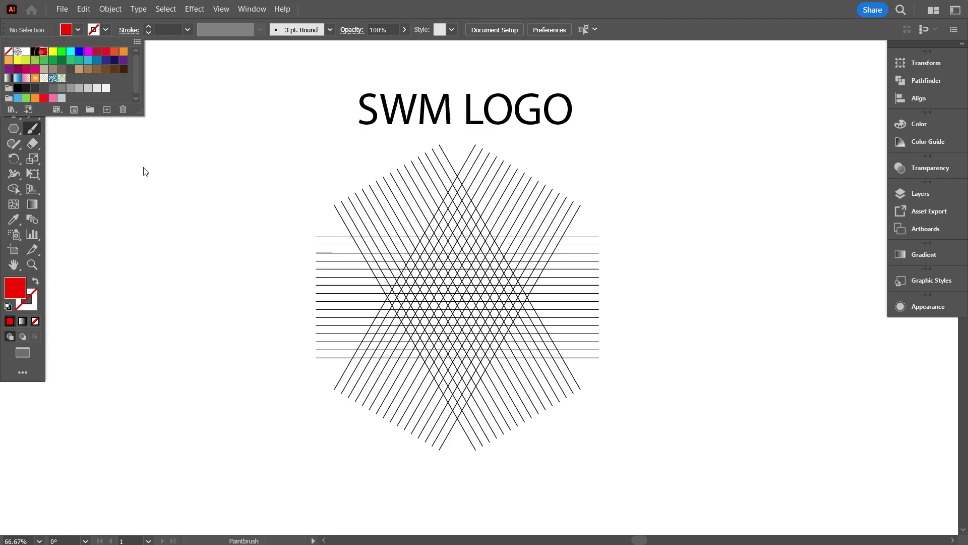
{"action": "left_click", "coordinate": [145, 168]}
{"action": "mouse_move", "coordinate": [381, 241]}
{"action": "left_mouse_down"}
{"action": "mouse_move", "coordinate": [548, 241]}
{"action": "mouse_move", "coordinate": [545, 263]}
{"action": "mouse_move", "coordinate": [482, 367]}
{"action": "left_mouse_up"}
{"action": "left_click_drag", "start_coordinate": [419, 343], "coordinate": [353, 236]}
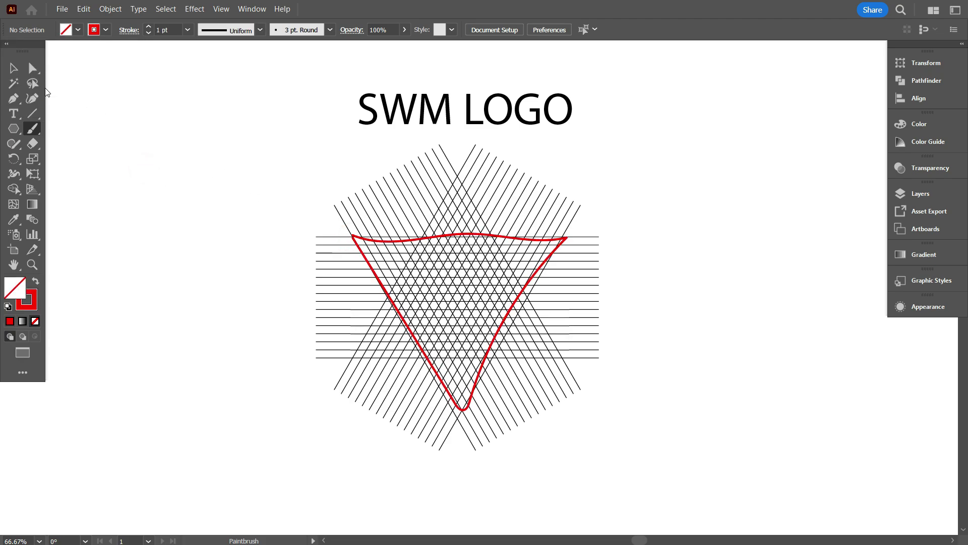
{"action": "left_click", "coordinate": [14, 68]}
{"action": "left_click", "coordinate": [472, 234]}
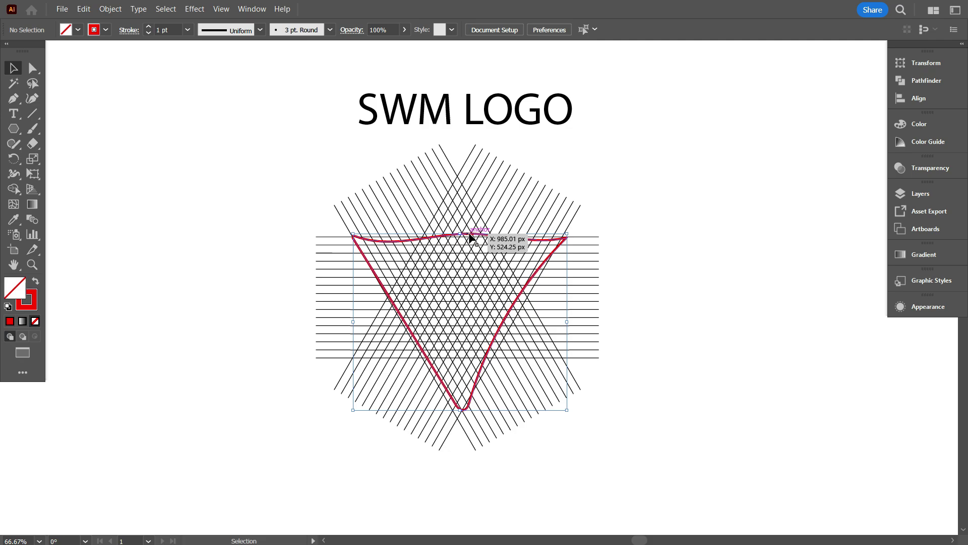
{"action": "key", "text": "Delete"}
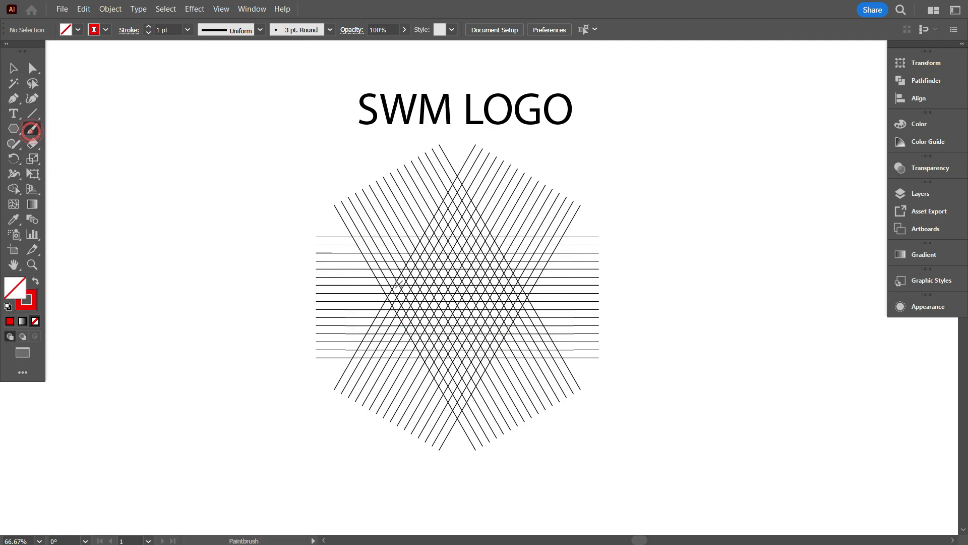
- Sketch and delete a second red triangle, then move SWM LOGO right of the pattern
{"action": "left_click_drag", "start_coordinate": [350, 358], "coordinate": [565, 361]}
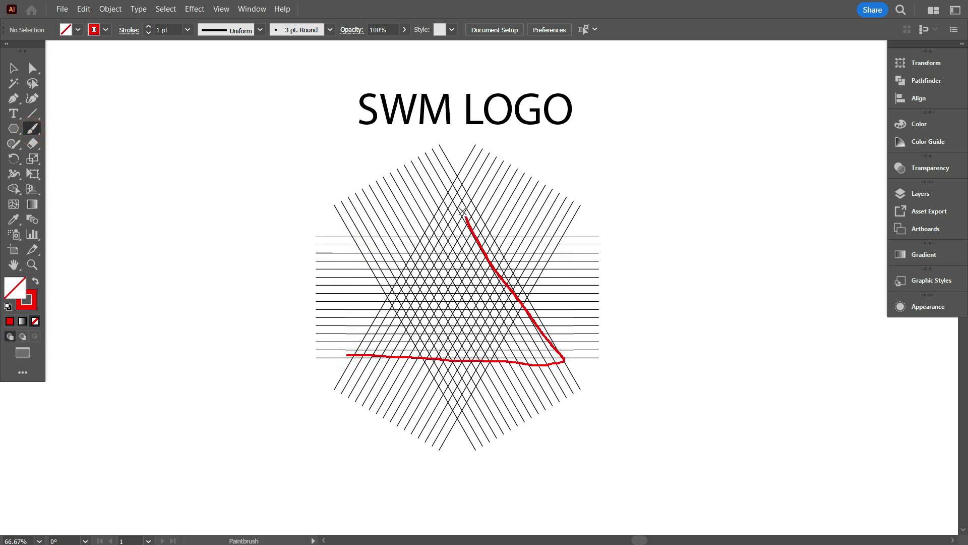
{"action": "left_click", "coordinate": [13, 67]}
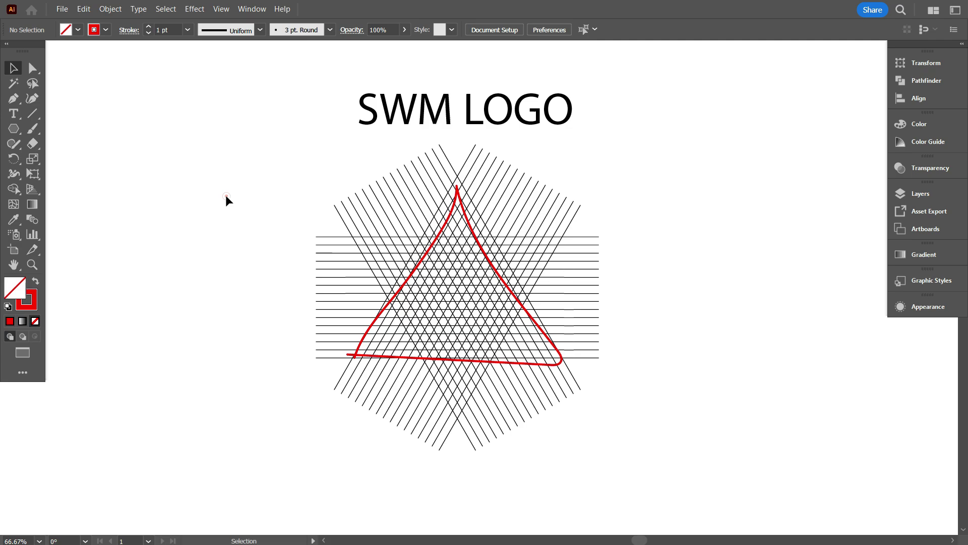
{"action": "left_click", "coordinate": [564, 364]}
{"action": "key", "text": "Delete"}
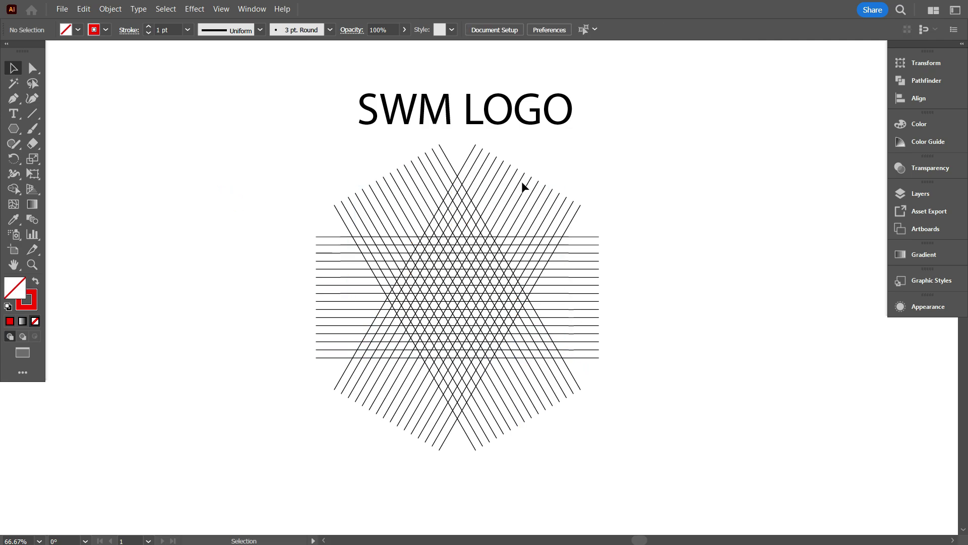
{"action": "left_click_drag", "start_coordinate": [556, 130], "coordinate": [802, 303]}
- Move the SWM LOGO title onto the top of the crosshatched line pattern
{"action": "scroll", "coordinate": [622, 398], "scroll_direction": "right", "scroll_amount": 3}
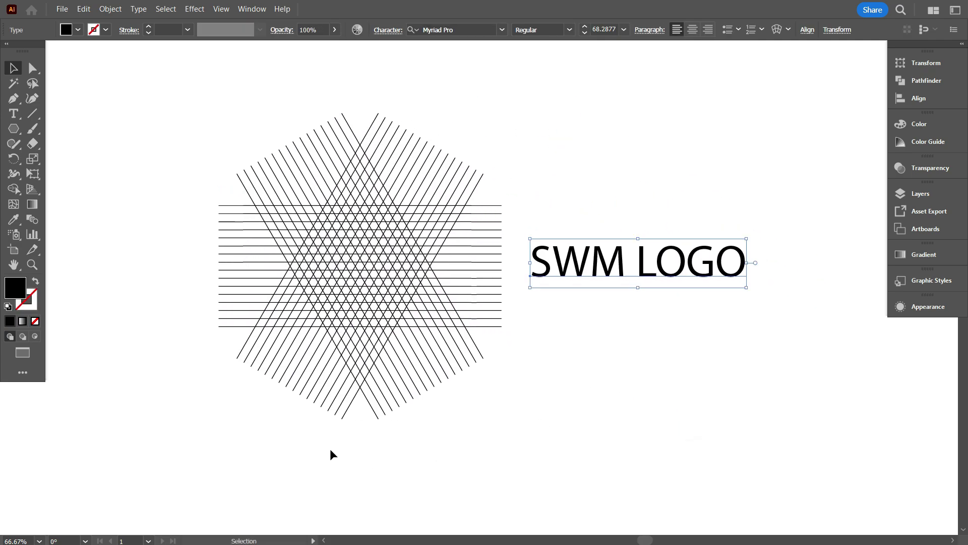
{"action": "scroll", "coordinate": [333, 454], "scroll_direction": "up", "scroll_amount": 1}
{"action": "left_click", "coordinate": [655, 391]}
{"action": "scroll", "coordinate": [656, 393], "scroll_direction": "up", "scroll_amount": 3}
{"action": "scroll", "coordinate": [676, 406], "scroll_direction": "left", "scroll_amount": 1}
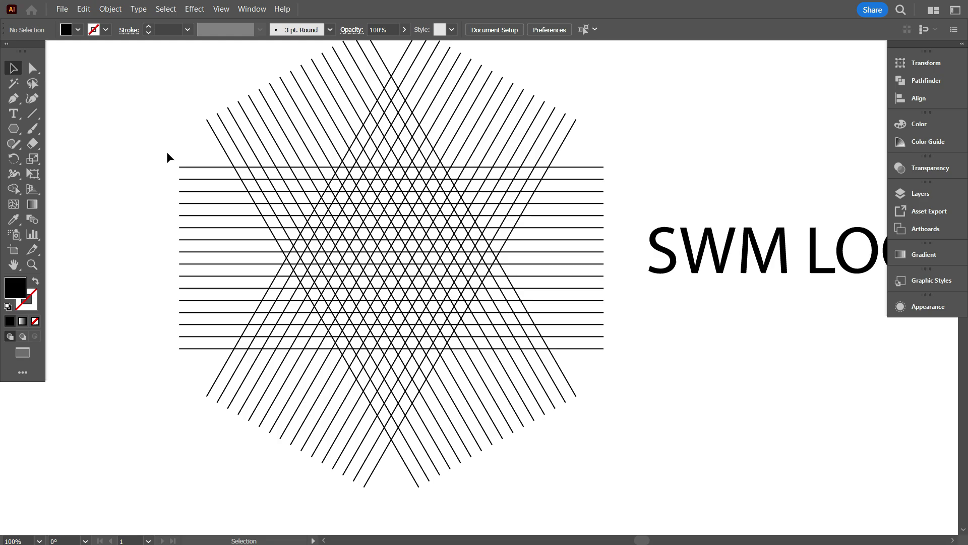
{"action": "left_click_drag", "start_coordinate": [140, 130], "coordinate": [563, 448]}
{"action": "scroll", "coordinate": [631, 388], "scroll_direction": "down", "scroll_amount": 1}
{"action": "left_click_drag", "start_coordinate": [726, 305], "coordinate": [458, 237]}
{"action": "scroll", "coordinate": [486, 399], "scroll_direction": "up", "scroll_amount": 1}
- Select the line pattern together with the title and pick the Shape Builder tool
{"action": "left_click_drag", "start_coordinate": [658, 472], "coordinate": [281, 244]}
{"action": "scroll", "coordinate": [237, 252], "scroll_direction": "down", "scroll_amount": 1}
{"action": "left_click", "coordinate": [180, 255]}
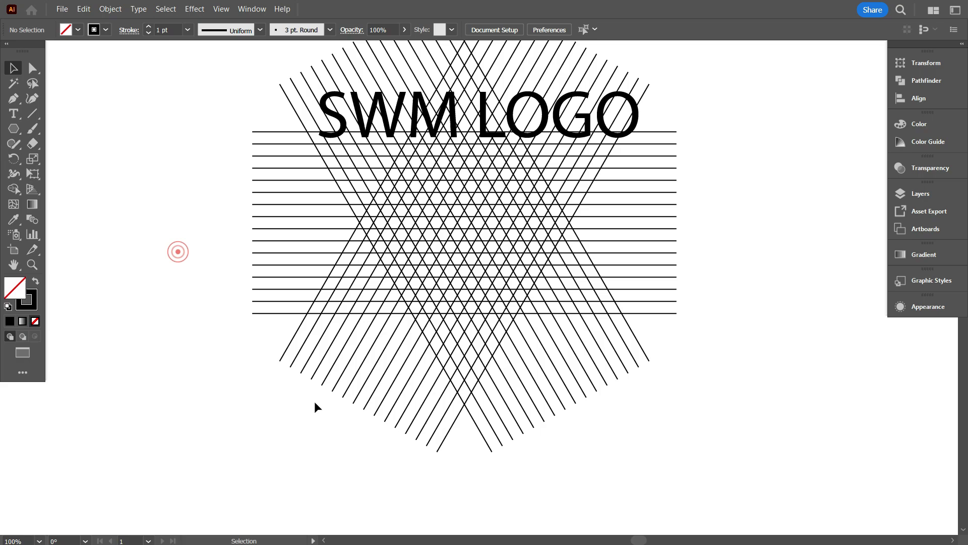
{"action": "scroll", "coordinate": [399, 409], "scroll_direction": "up", "scroll_amount": 1}
{"action": "scroll", "coordinate": [410, 410], "scroll_direction": "up", "scroll_amount": 1}
{"action": "left_click_drag", "start_coordinate": [469, 398], "coordinate": [168, 133]}
{"action": "scroll", "coordinate": [411, 380], "scroll_direction": "up", "scroll_amount": 1}
{"action": "scroll", "coordinate": [407, 335], "scroll_direction": "up", "scroll_amount": 2}
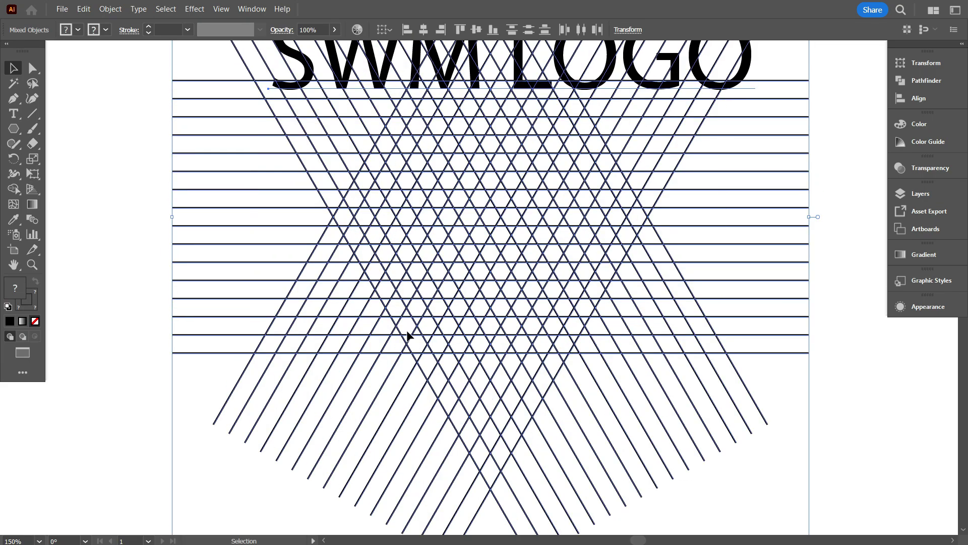
{"action": "scroll", "coordinate": [474, 381], "scroll_direction": "right", "scroll_amount": 3}
{"action": "scroll", "coordinate": [474, 380], "scroll_direction": "down", "scroll_amount": 1}
{"action": "scroll", "coordinate": [469, 350], "scroll_direction": "down", "scroll_amount": 1}
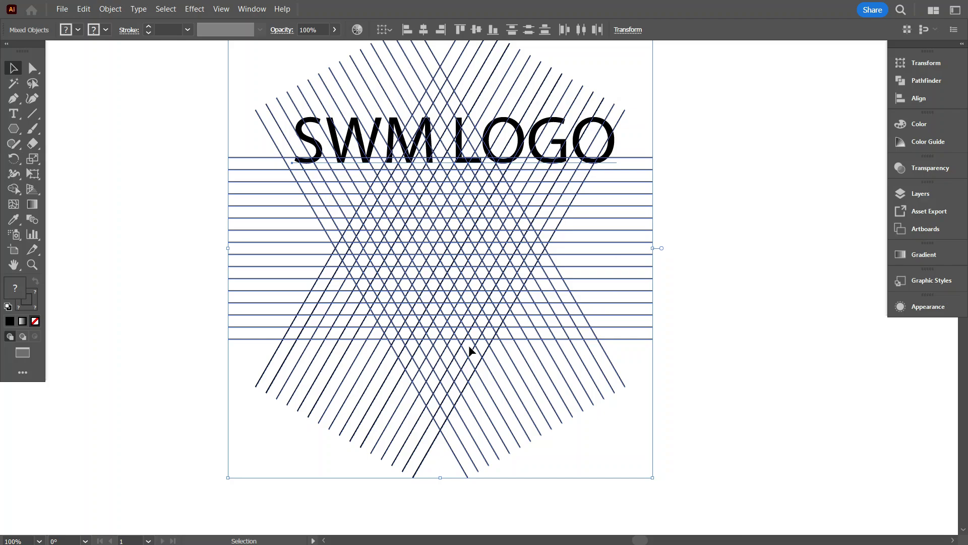
{"action": "scroll", "coordinate": [469, 350], "scroll_direction": "down", "scroll_amount": 2}
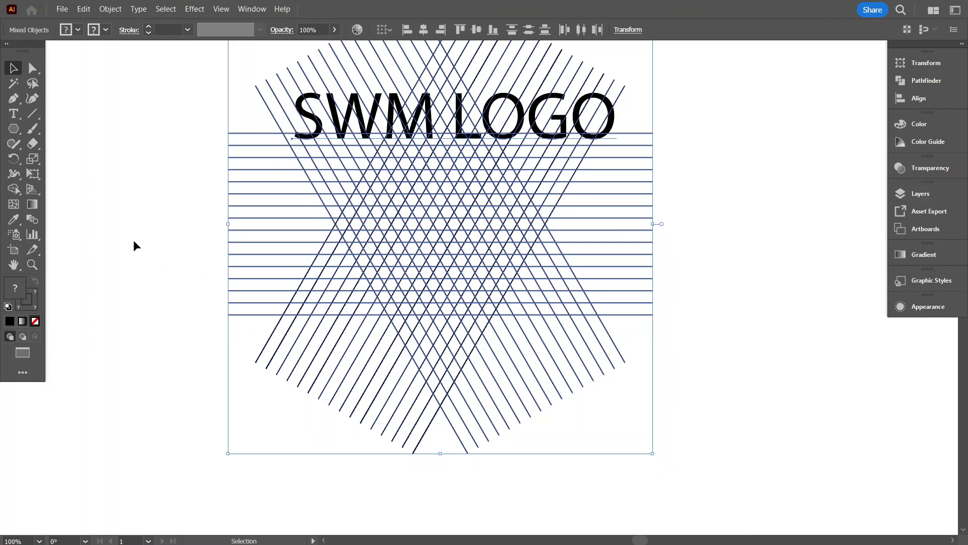
{"action": "left_click", "coordinate": [15, 189]}
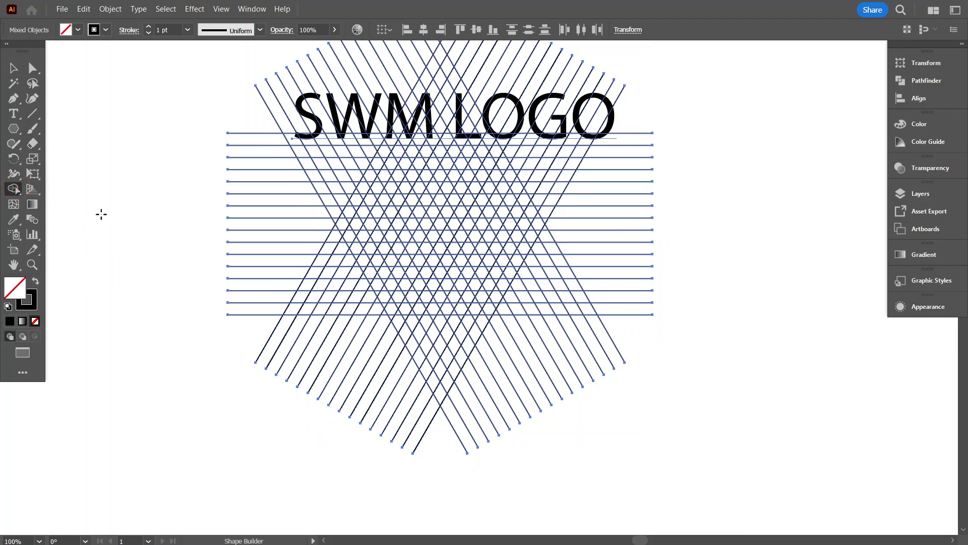
- Set the fill colour to black from the Fill swatches
{"action": "left_click", "coordinate": [79, 30]}
{"action": "left_click", "coordinate": [38, 53]}
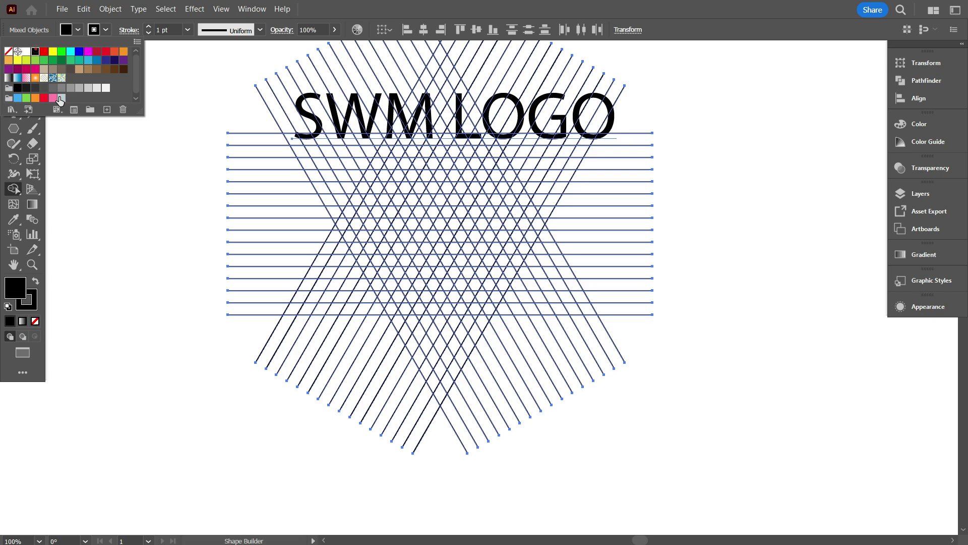
{"action": "left_click", "coordinate": [102, 189]}
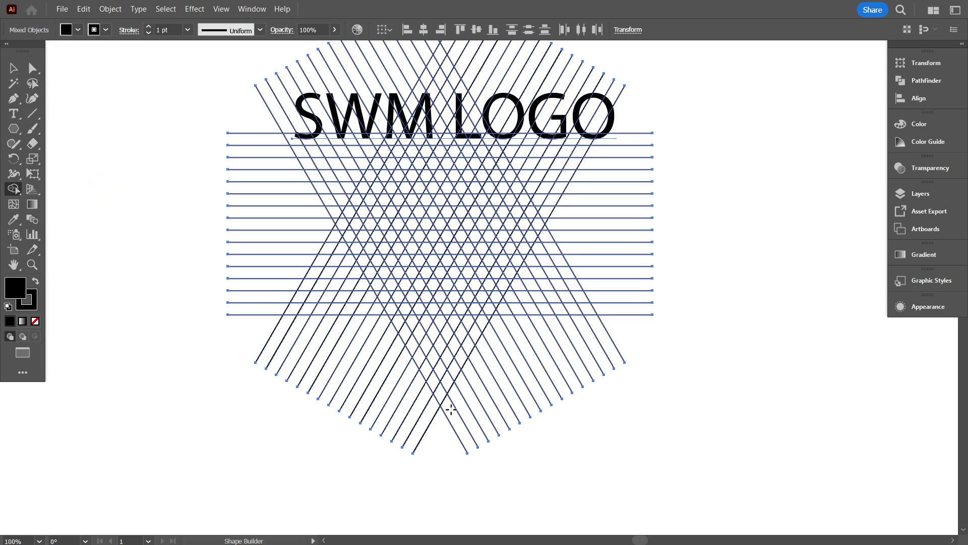
- Merge three diagonal strips of grid cells into a solid black V shape
{"action": "scroll", "coordinate": [448, 420], "scroll_direction": "up", "scroll_amount": 1}
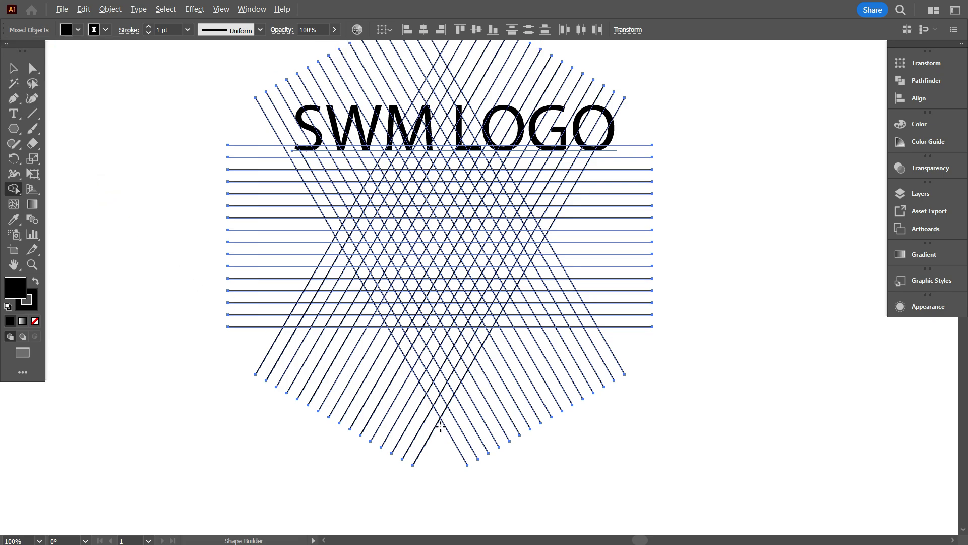
{"action": "scroll", "coordinate": [441, 426], "scroll_direction": "up", "scroll_amount": 1}
{"action": "scroll", "coordinate": [441, 426], "scroll_direction": "down", "scroll_amount": 1}
{"action": "scroll", "coordinate": [440, 427], "scroll_direction": "up", "scroll_amount": 2}
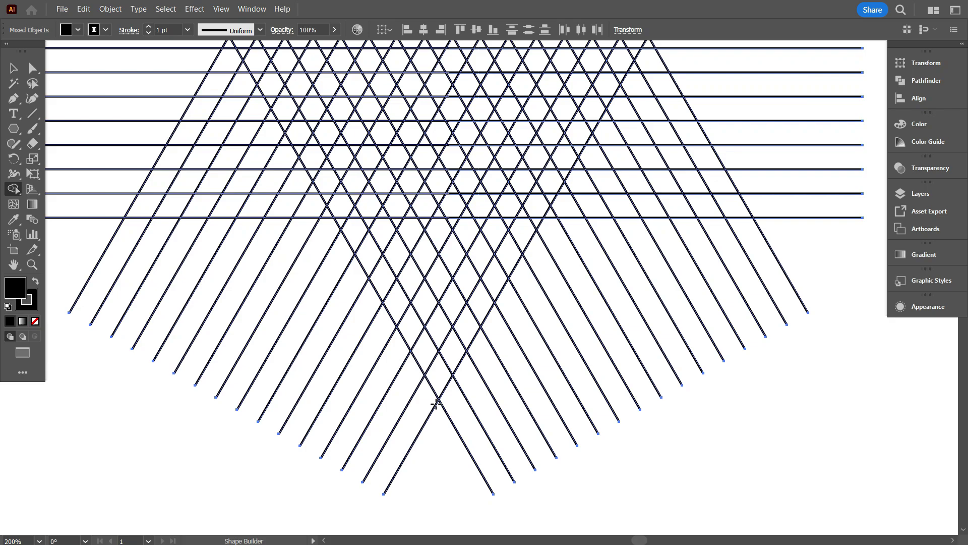
{"action": "left_click_drag", "start_coordinate": [423, 358], "coordinate": [340, 221]}
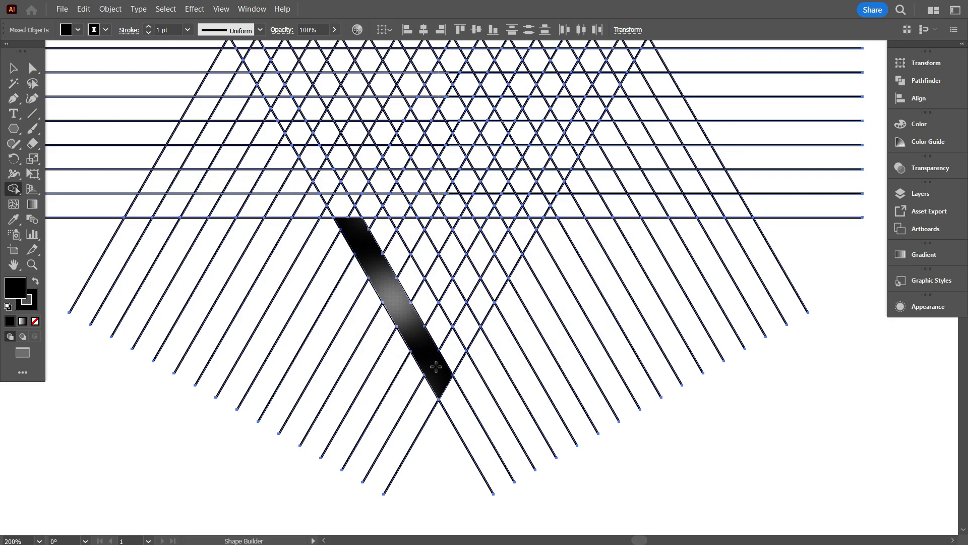
{"action": "mouse_move", "coordinate": [436, 367]}
{"action": "left_mouse_down"}
{"action": "mouse_move", "coordinate": [459, 356]}
{"action": "mouse_move", "coordinate": [468, 336]}
{"action": "mouse_move", "coordinate": [396, 220]}
{"action": "left_mouse_up"}
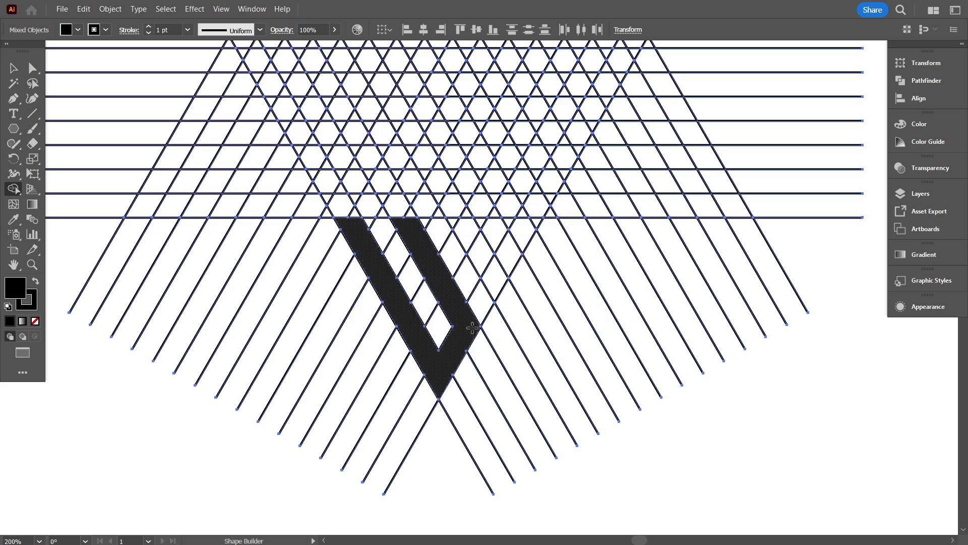
{"action": "mouse_move", "coordinate": [472, 328]}
{"action": "left_mouse_down"}
{"action": "mouse_move", "coordinate": [502, 274]}
{"action": "mouse_move", "coordinate": [454, 221]}
{"action": "left_mouse_up"}
{"action": "scroll", "coordinate": [453, 341], "scroll_direction": "down", "scroll_amount": 3}
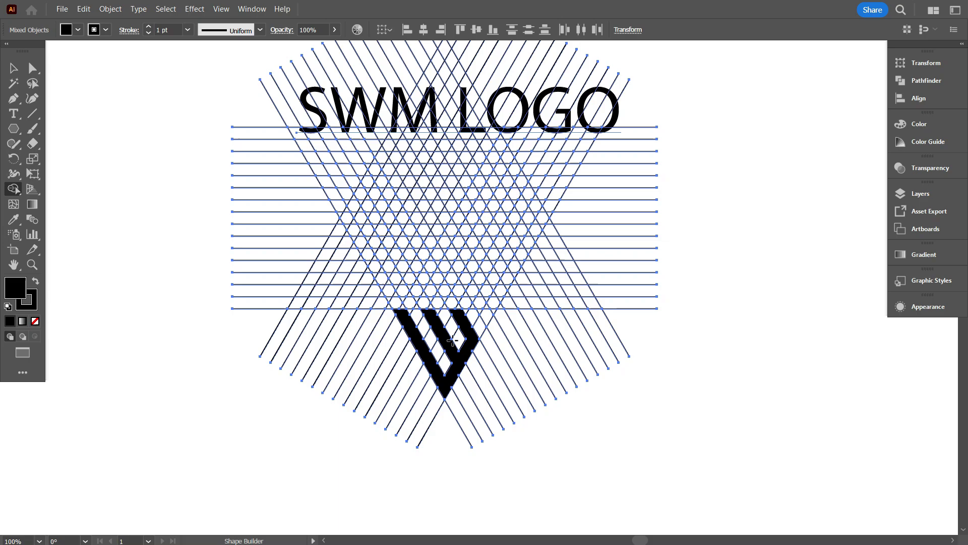
{"action": "scroll", "coordinate": [452, 341], "scroll_direction": "up", "scroll_amount": 1}
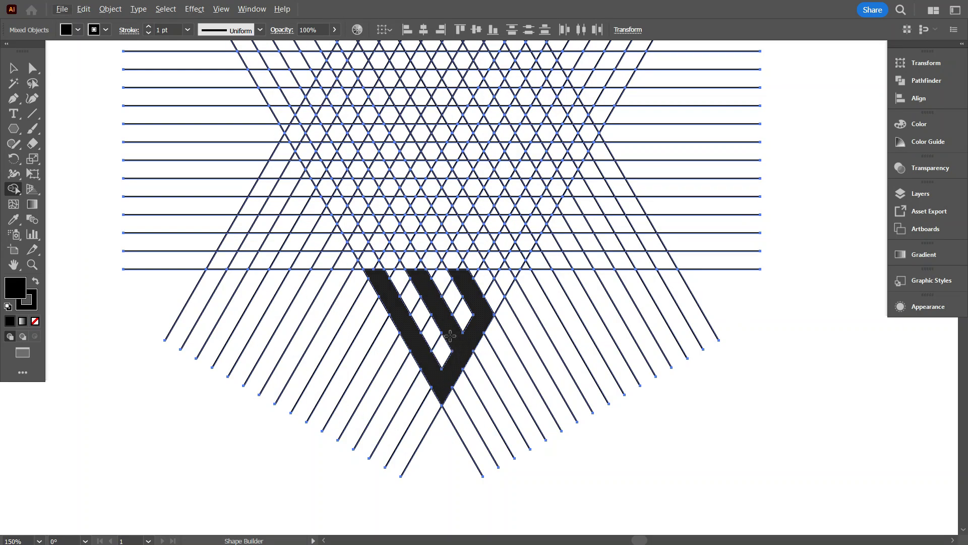
{"action": "scroll", "coordinate": [450, 337], "scroll_direction": "up", "scroll_amount": 1}
{"action": "scroll", "coordinate": [452, 330], "scroll_direction": "up", "scroll_amount": 1}
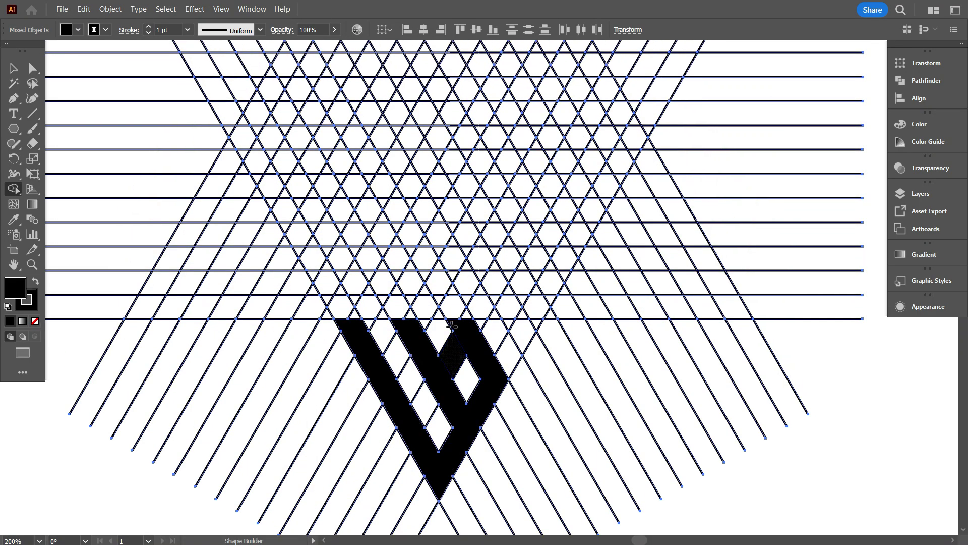
- Merge the cell rows above the V and their triangle notches into a black S shape
{"action": "left_click_drag", "start_coordinate": [443, 286], "coordinate": [314, 275]}
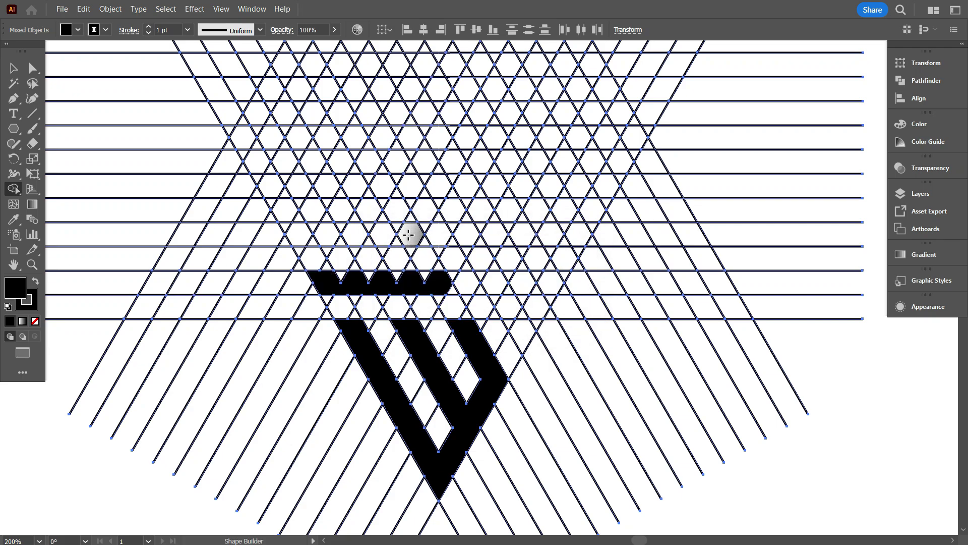
{"action": "mouse_move", "coordinate": [409, 233]}
{"action": "left_mouse_down"}
{"action": "mouse_move", "coordinate": [441, 286]}
{"action": "mouse_move", "coordinate": [415, 249]}
{"action": "mouse_move", "coordinate": [331, 232]}
{"action": "mouse_move", "coordinate": [305, 237]}
{"action": "mouse_move", "coordinate": [274, 183]}
{"action": "mouse_move", "coordinate": [344, 173]}
{"action": "mouse_move", "coordinate": [608, 184]}
{"action": "left_mouse_up"}
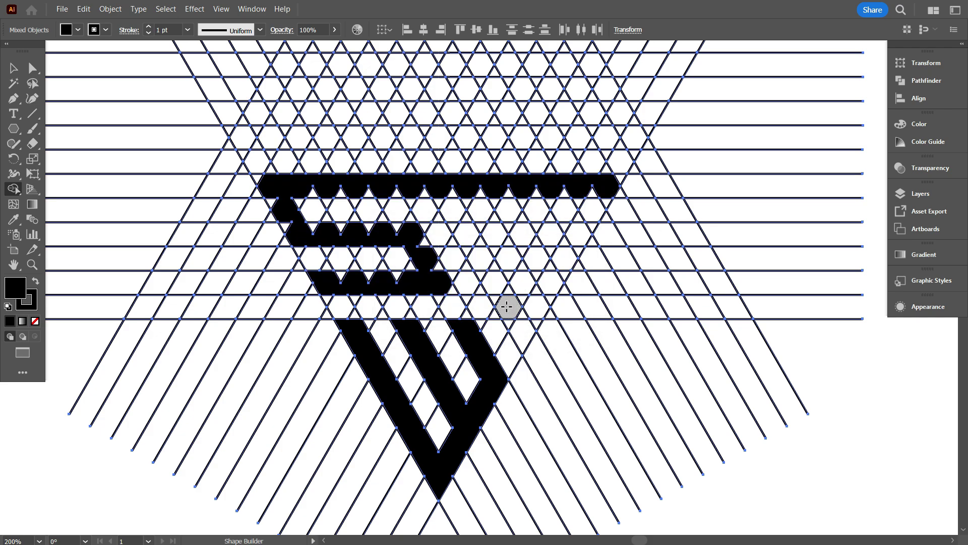
{"action": "scroll", "coordinate": [521, 295], "scroll_direction": "up", "scroll_amount": 1}
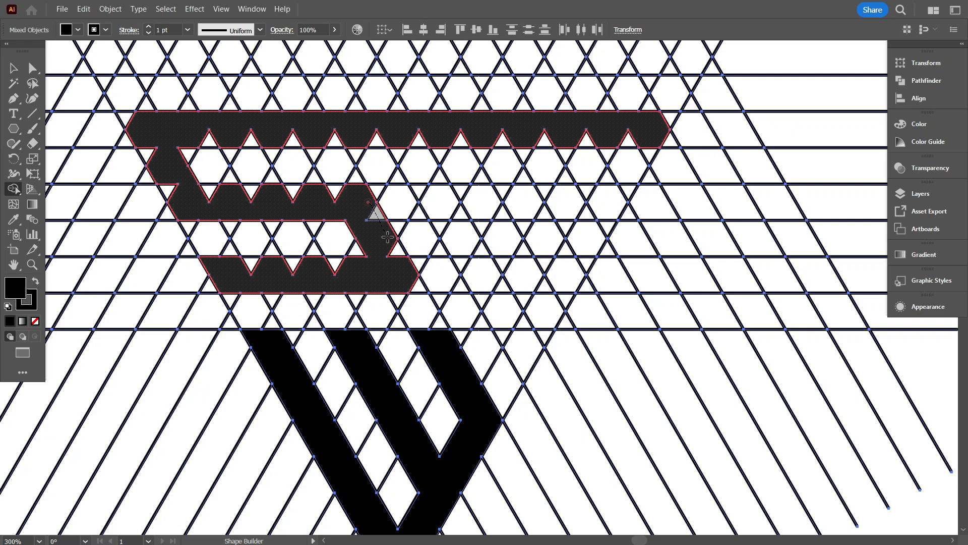
{"action": "left_click_drag", "start_coordinate": [367, 201], "coordinate": [413, 275]}
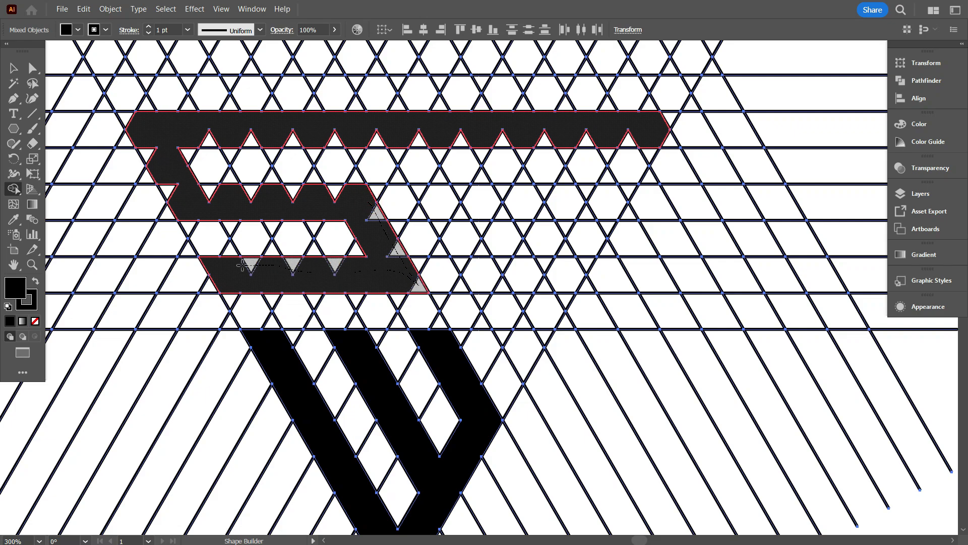
{"action": "left_click_drag", "start_coordinate": [242, 263], "coordinate": [242, 264]}
{"action": "mouse_move", "coordinate": [178, 195]}
{"action": "left_mouse_down"}
{"action": "mouse_move", "coordinate": [125, 115]}
{"action": "mouse_move", "coordinate": [285, 136]}
{"action": "mouse_move", "coordinate": [511, 136]}
{"action": "left_mouse_up"}
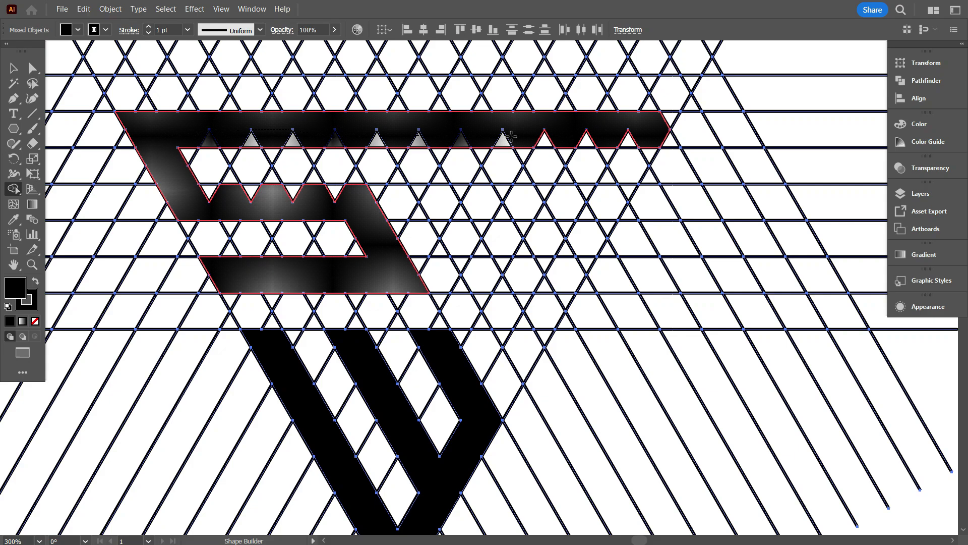
{"action": "left_click_drag", "start_coordinate": [670, 120], "coordinate": [671, 121]}
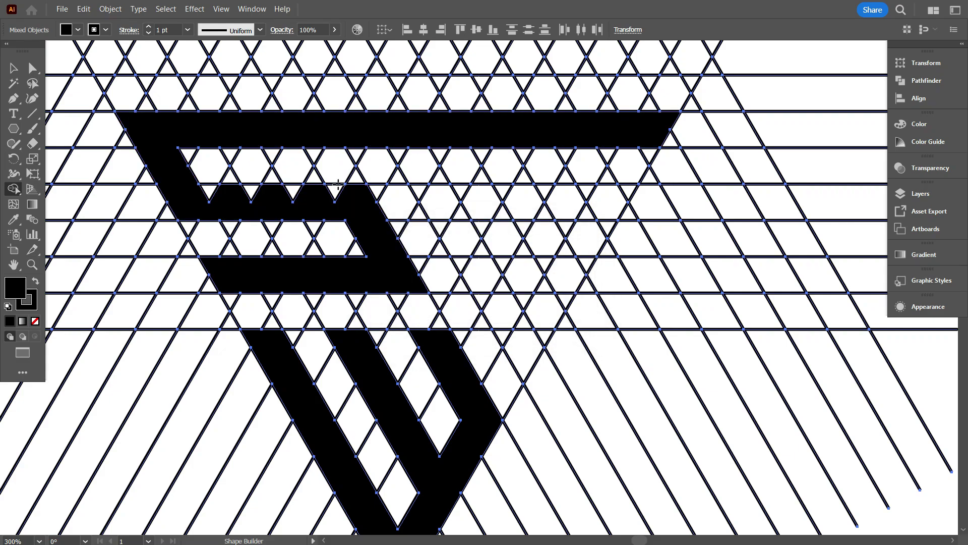
{"action": "left_click_drag", "start_coordinate": [191, 202], "coordinate": [352, 194]}
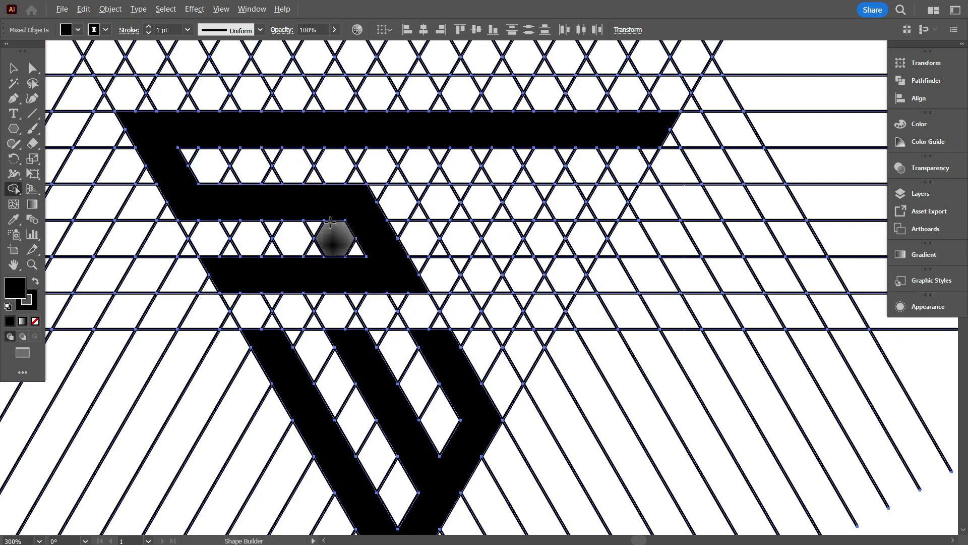
- Merge the diagonal strip of triangles into an angled hook piece, redoing it after an undo
{"action": "scroll", "coordinate": [331, 225], "scroll_direction": "up", "scroll_amount": 3}
{"action": "scroll", "coordinate": [331, 222], "scroll_direction": "down", "scroll_amount": 3}
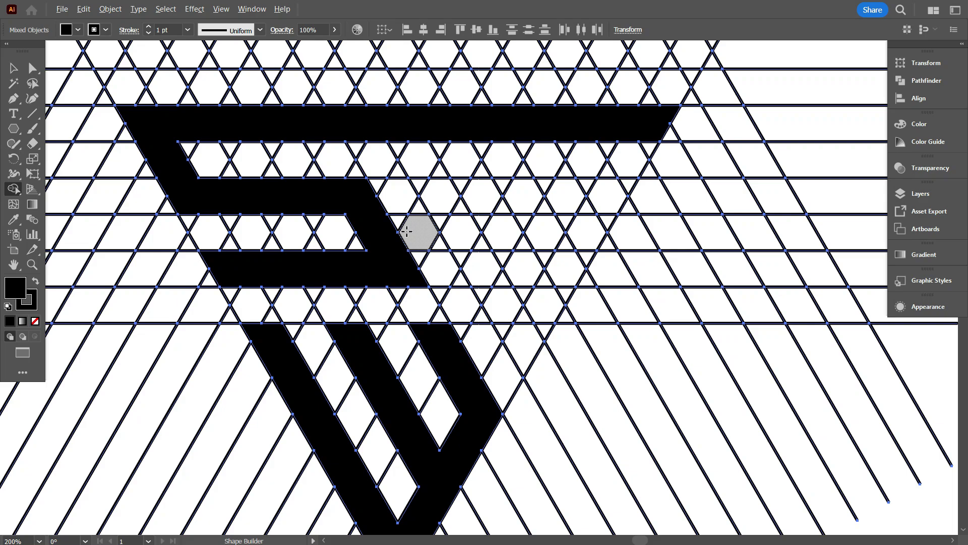
{"action": "scroll", "coordinate": [421, 227], "scroll_direction": "down", "scroll_amount": 2}
{"action": "mouse_move", "coordinate": [477, 302]}
{"action": "left_mouse_down"}
{"action": "mouse_move", "coordinate": [424, 221]}
{"action": "mouse_move", "coordinate": [426, 201]}
{"action": "left_mouse_up"}
{"action": "key", "text": "ctrl+z"}
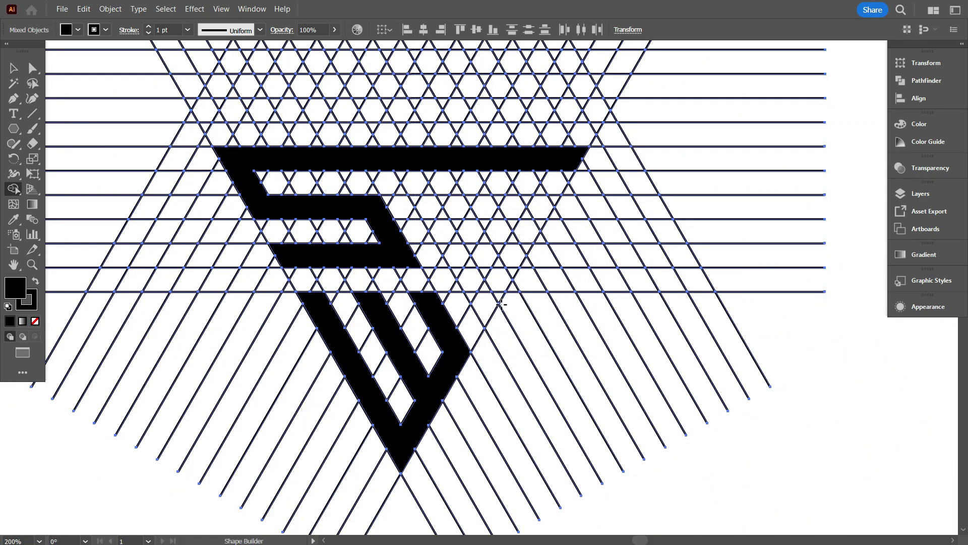
{"action": "mouse_move", "coordinate": [484, 308]}
{"action": "left_mouse_down"}
{"action": "mouse_move", "coordinate": [463, 253]}
{"action": "mouse_move", "coordinate": [417, 200]}
{"action": "mouse_move", "coordinate": [476, 208]}
{"action": "mouse_move", "coordinate": [519, 255]}
{"action": "mouse_move", "coordinate": [514, 268]}
{"action": "mouse_move", "coordinate": [492, 229]}
{"action": "mouse_move", "coordinate": [464, 212]}
{"action": "mouse_move", "coordinate": [445, 241]}
{"action": "mouse_move", "coordinate": [476, 301]}
{"action": "mouse_move", "coordinate": [516, 200]}
{"action": "mouse_move", "coordinate": [554, 200]}
{"action": "left_mouse_up"}
- Merge the M hook with its small triangles into one black piece, then zoom out
{"action": "scroll", "coordinate": [555, 199], "scroll_direction": "up", "scroll_amount": 4}
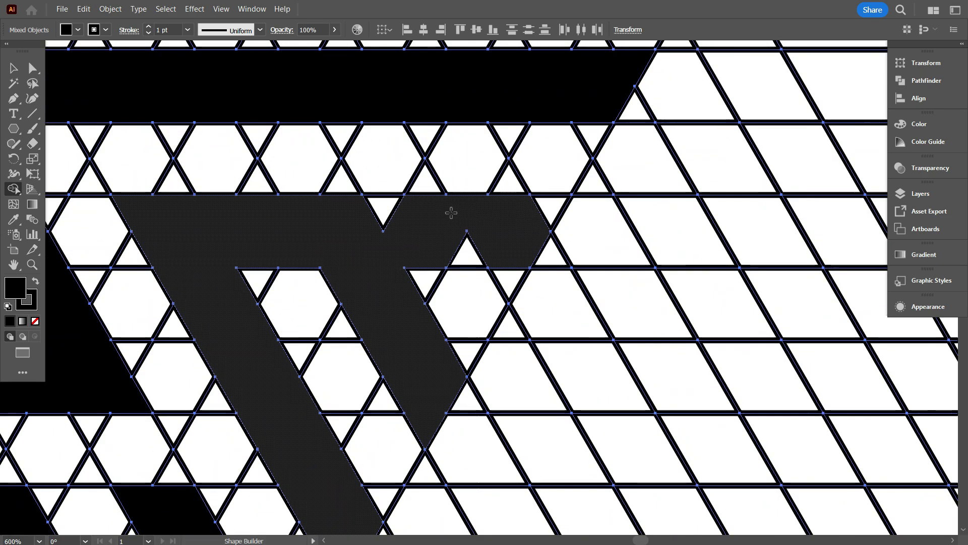
{"action": "left_click_drag", "start_coordinate": [500, 244], "coordinate": [543, 205]}
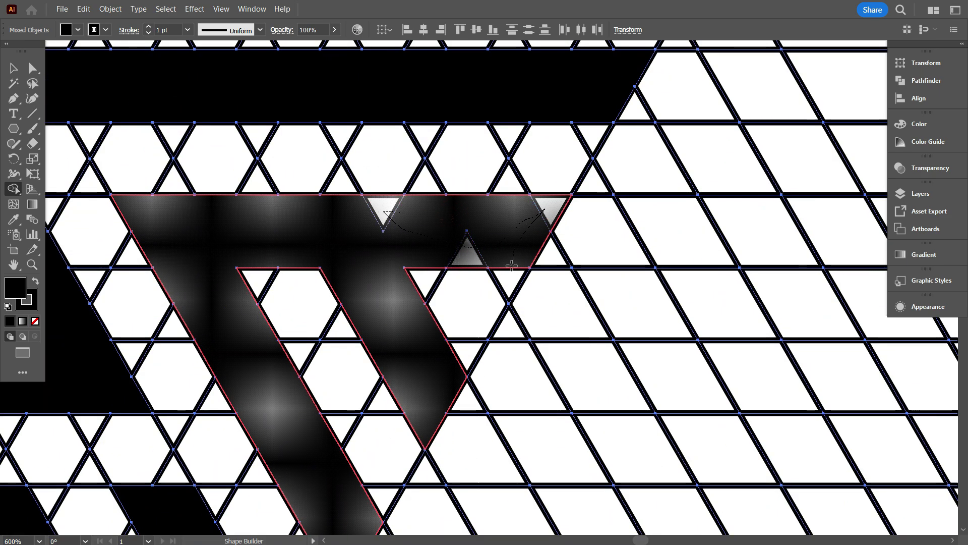
{"action": "left_click_drag", "start_coordinate": [512, 265], "coordinate": [552, 207]}
{"action": "scroll", "coordinate": [552, 207], "scroll_direction": "down", "scroll_amount": 1}
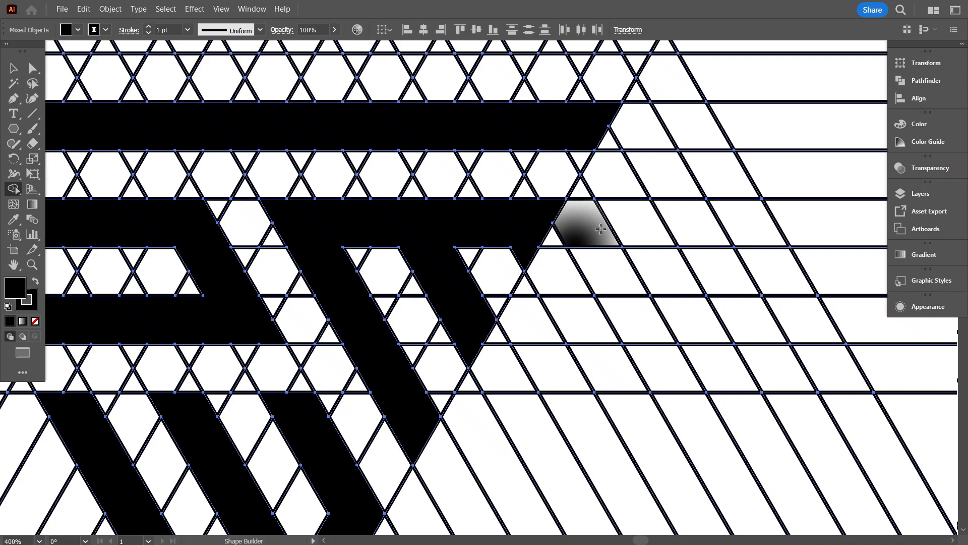
{"action": "scroll", "coordinate": [601, 228], "scroll_direction": "down", "scroll_amount": 2}
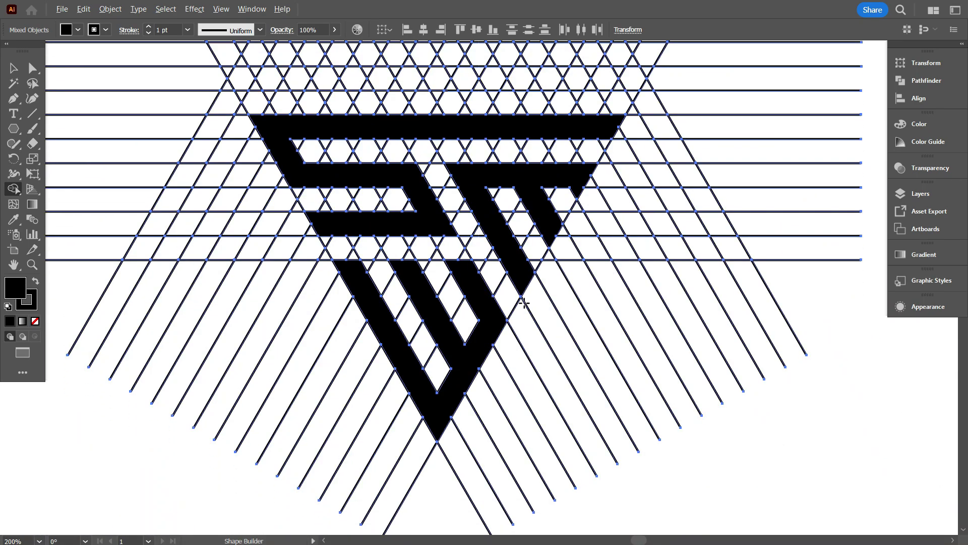
{"action": "scroll", "coordinate": [525, 303], "scroll_direction": "down", "scroll_amount": 2}
{"action": "scroll", "coordinate": [547, 305], "scroll_direction": "up", "scroll_amount": 1}
{"action": "left_click", "coordinate": [14, 68]}
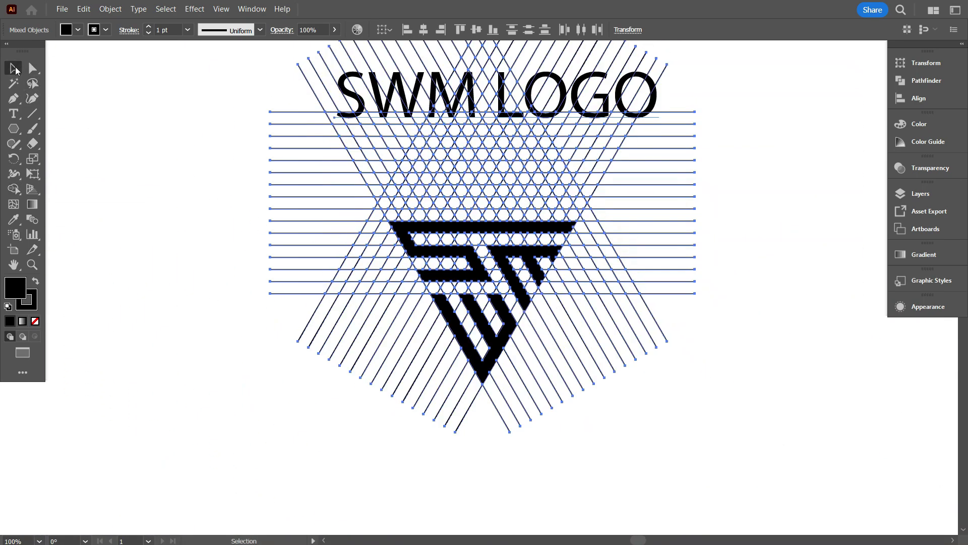
- Ungroup the construction grid and move the three black logo pieces off to the left
{"action": "left_click", "coordinate": [89, 154]}
{"action": "scroll", "coordinate": [467, 181], "scroll_direction": "up", "scroll_amount": 3}
{"action": "scroll", "coordinate": [472, 212], "scroll_direction": "up", "scroll_amount": 2}
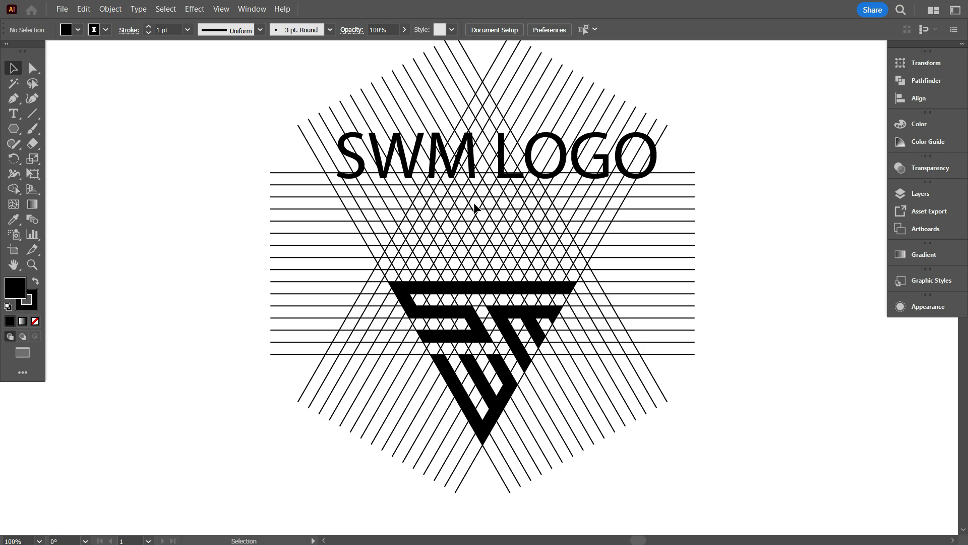
{"action": "scroll", "coordinate": [474, 209], "scroll_direction": "down", "scroll_amount": 6}
{"action": "scroll", "coordinate": [476, 325], "scroll_direction": "down", "scroll_amount": 1}
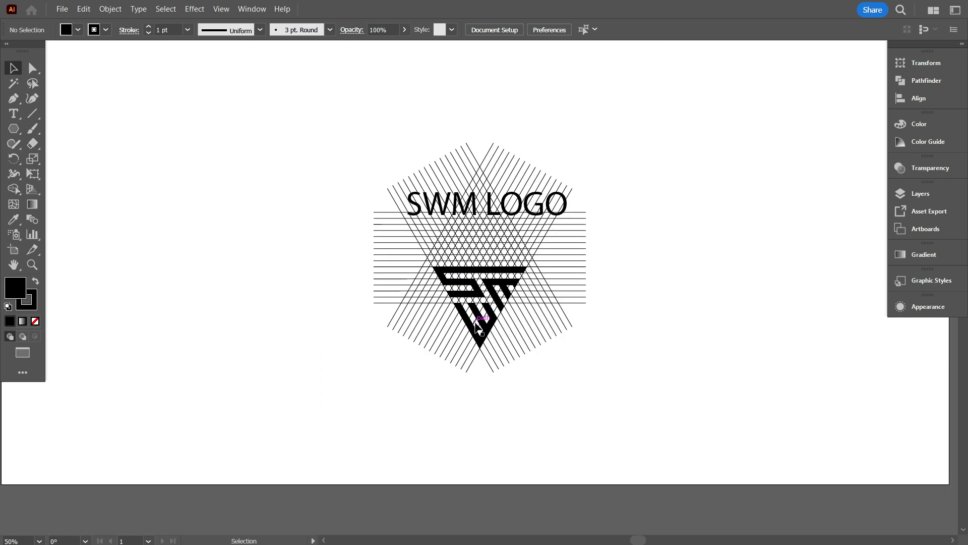
{"action": "left_click", "coordinate": [482, 302]}
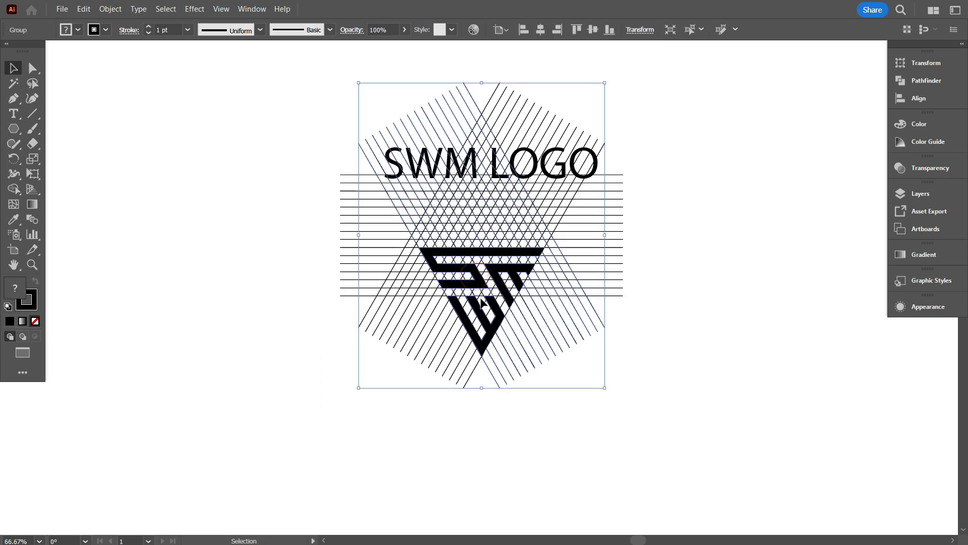
{"action": "right_click", "coordinate": [512, 197]}
{"action": "left_click", "coordinate": [558, 357]}
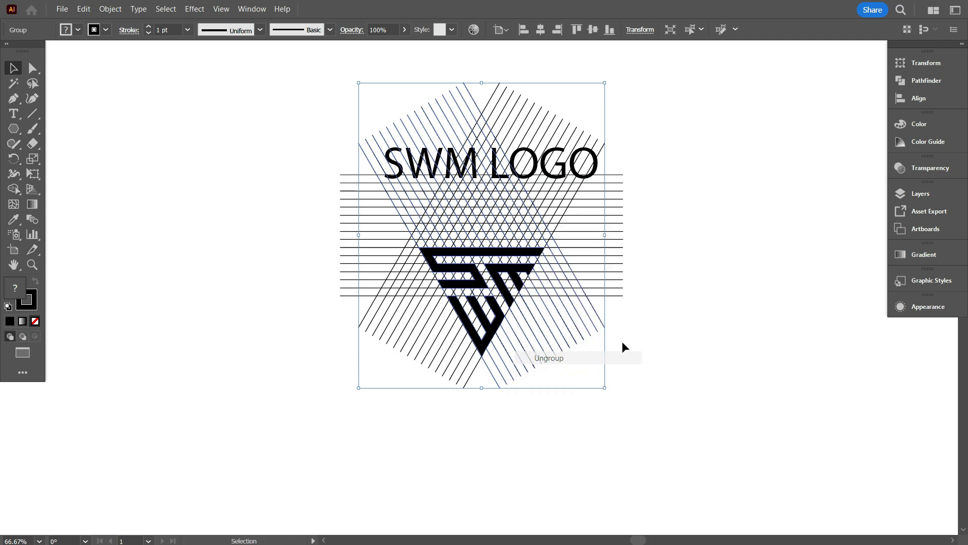
{"action": "left_click", "coordinate": [767, 320]}
{"action": "left_click", "coordinate": [477, 280], "text": "shift"}
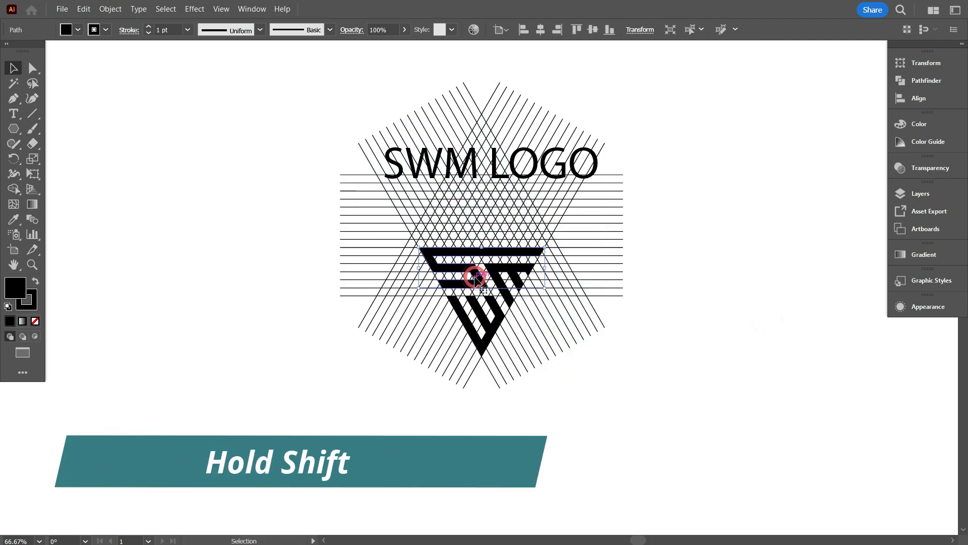
{"action": "left_click", "coordinate": [509, 301], "text": "shift"}
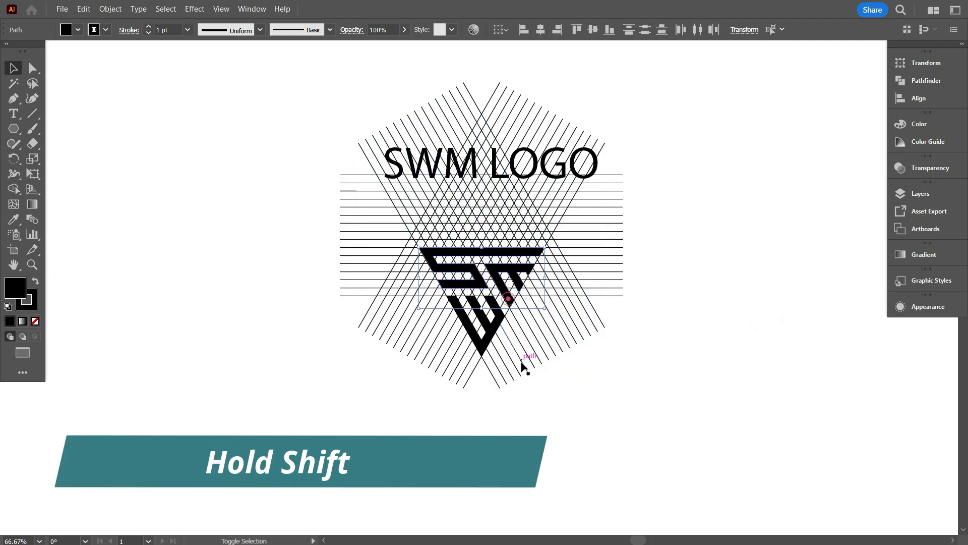
{"action": "left_click", "coordinate": [483, 345], "text": "shift"}
{"action": "left_click_drag", "start_coordinate": [483, 346], "coordinate": [198, 335]}
{"action": "left_click", "coordinate": [200, 396]}
- Delete the line grid and SWM LOGO title, then centre and zoom in on the logo
{"action": "scroll", "coordinate": [105, 289], "scroll_direction": "up", "scroll_amount": 2}
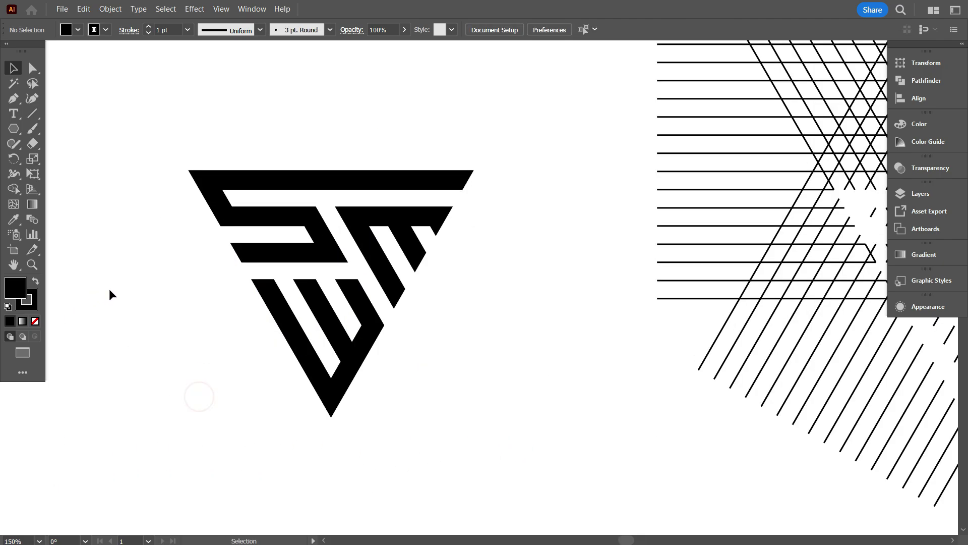
{"action": "scroll", "coordinate": [117, 289], "scroll_direction": "down", "scroll_amount": 3}
{"action": "left_click_drag", "start_coordinate": [281, 143], "coordinate": [545, 376]}
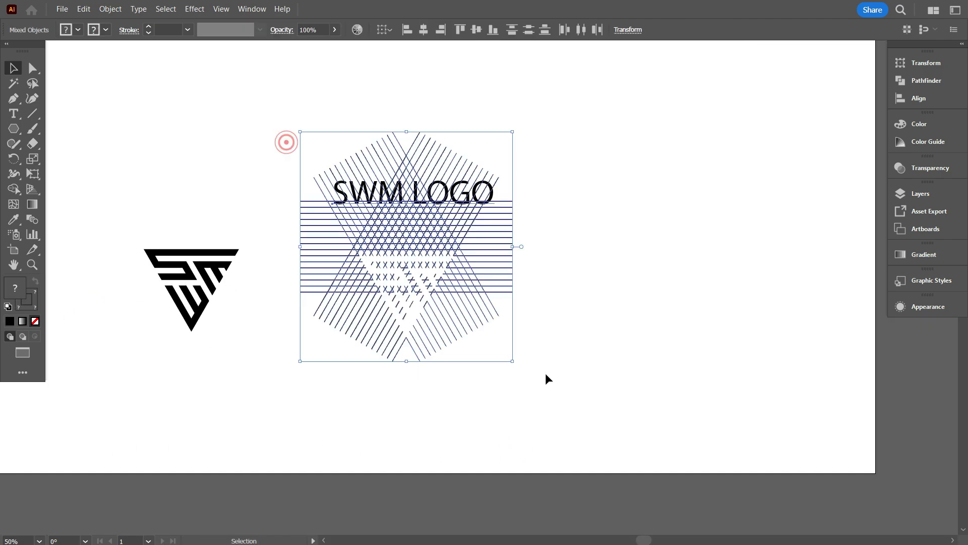
{"action": "scroll", "coordinate": [544, 376], "scroll_direction": "up", "scroll_amount": 1}
{"action": "key", "text": "Delete"}
{"action": "left_click_drag", "start_coordinate": [247, 310], "coordinate": [188, 273]}
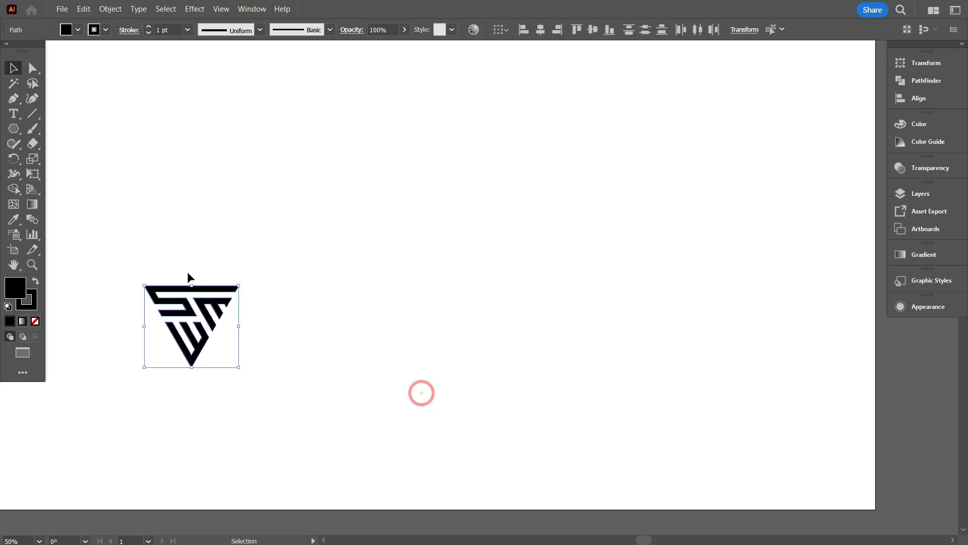
{"action": "left_click_drag", "start_coordinate": [213, 304], "coordinate": [443, 263]}
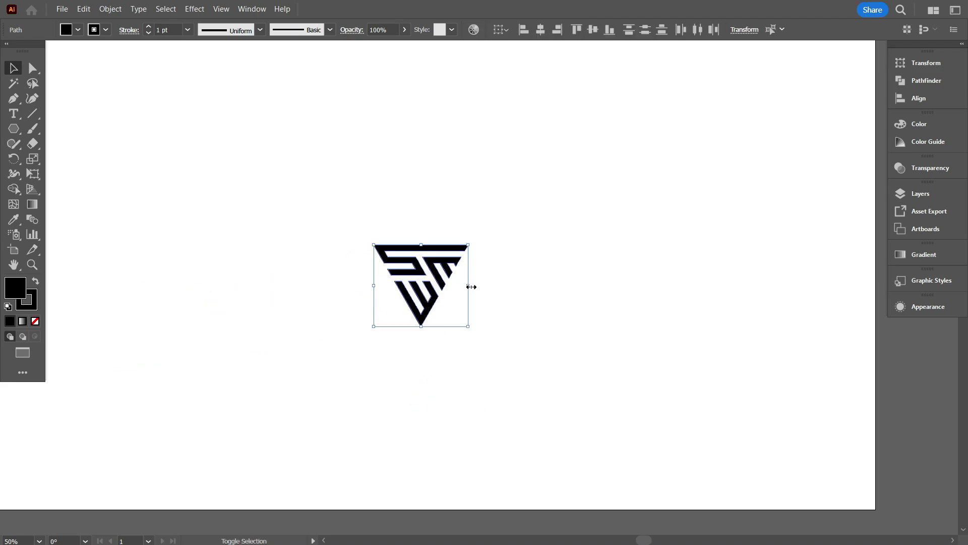
{"action": "key", "text": "ctrl+plus"}
{"action": "key", "text": "ctrl+plus"}
{"action": "key", "text": "ctrl+plus"}
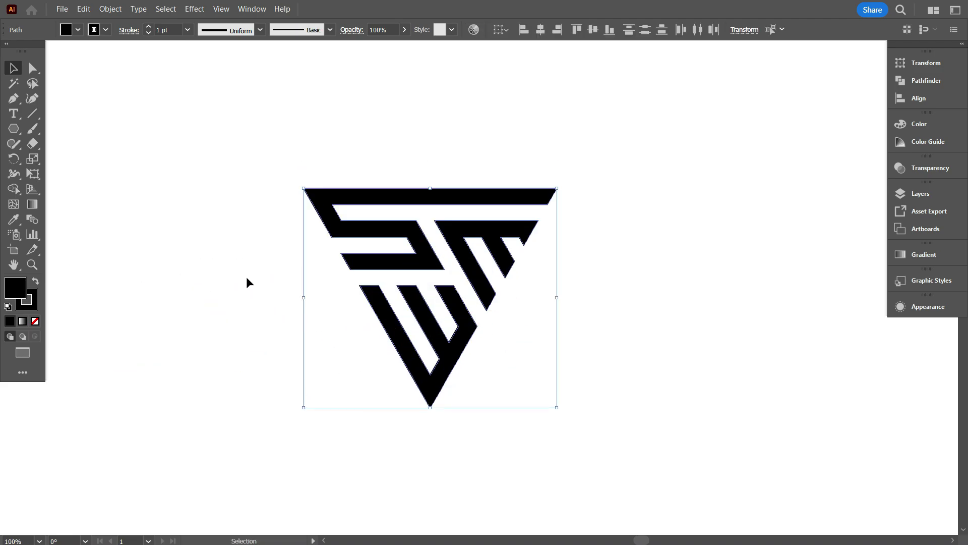
- Select all logo pieces and raise their stroke weight from 1 pt to 4 pt
{"action": "left_click", "coordinate": [266, 295]}
{"action": "left_click_drag", "start_coordinate": [266, 295], "coordinate": [301, 289]}
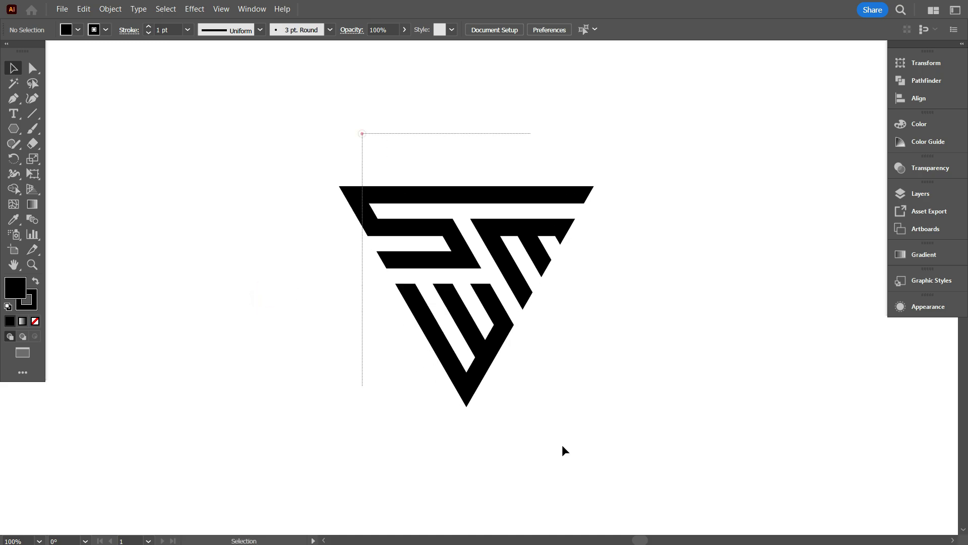
{"action": "left_click_drag", "start_coordinate": [563, 447], "coordinate": [361, 134]}
{"action": "scroll", "coordinate": [464, 419], "scroll_direction": "up", "scroll_amount": 1}
{"action": "scroll", "coordinate": [444, 408], "scroll_direction": "up", "scroll_amount": 1}
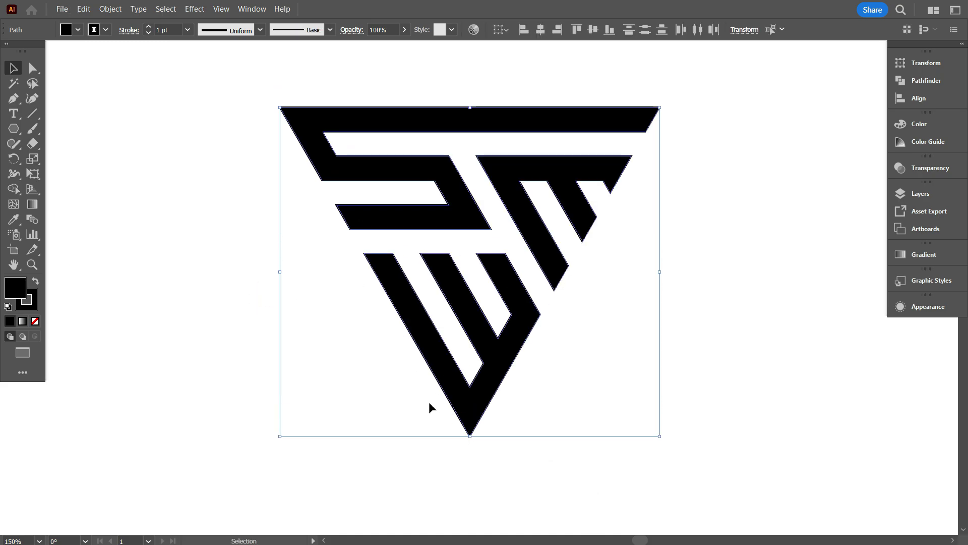
{"action": "scroll", "coordinate": [429, 401], "scroll_direction": "down", "scroll_amount": 1}
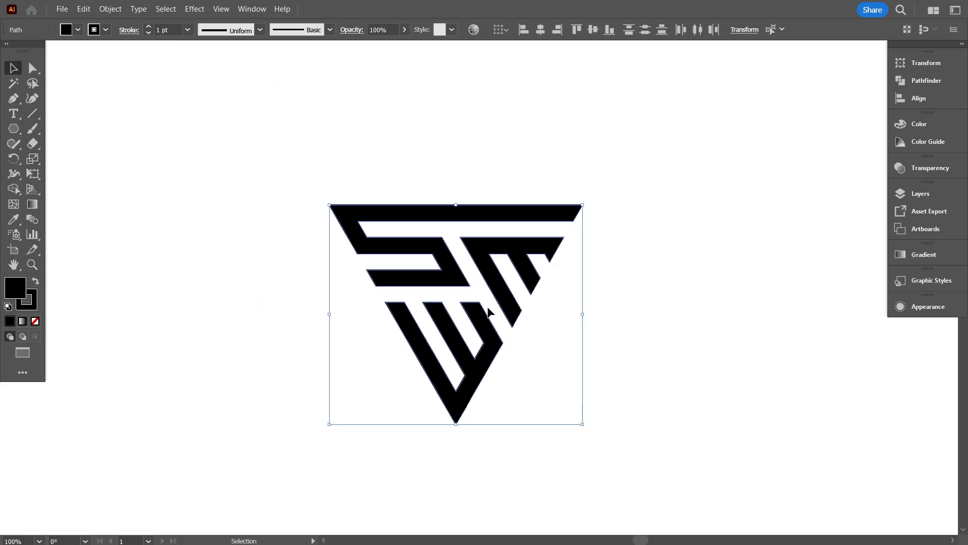
{"action": "scroll", "coordinate": [170, 29], "scroll_direction": "up", "scroll_amount": 3}
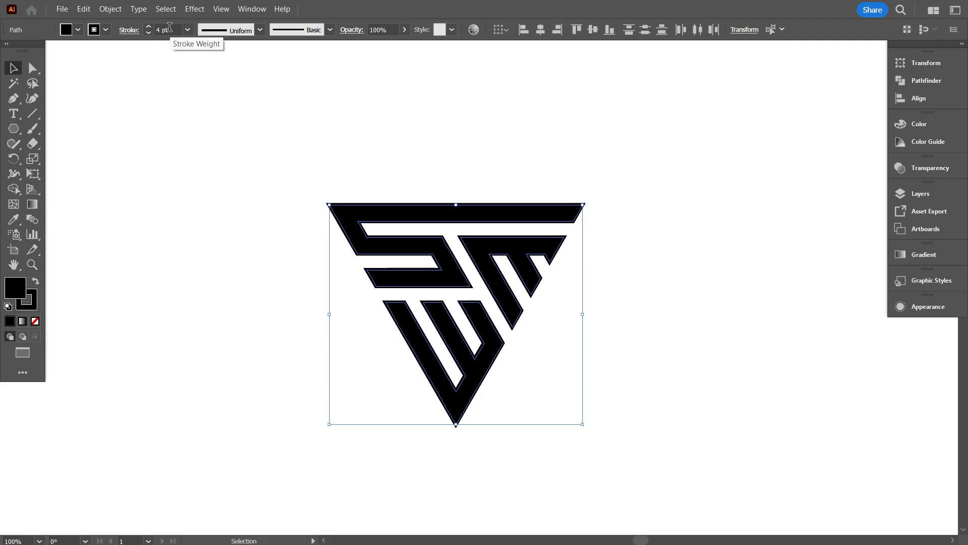
{"action": "left_click", "coordinate": [137, 118]}
- Deselect to preview the bolder logo, then select it again
{"action": "left_click_drag", "start_coordinate": [186, 111], "coordinate": [499, 387]}
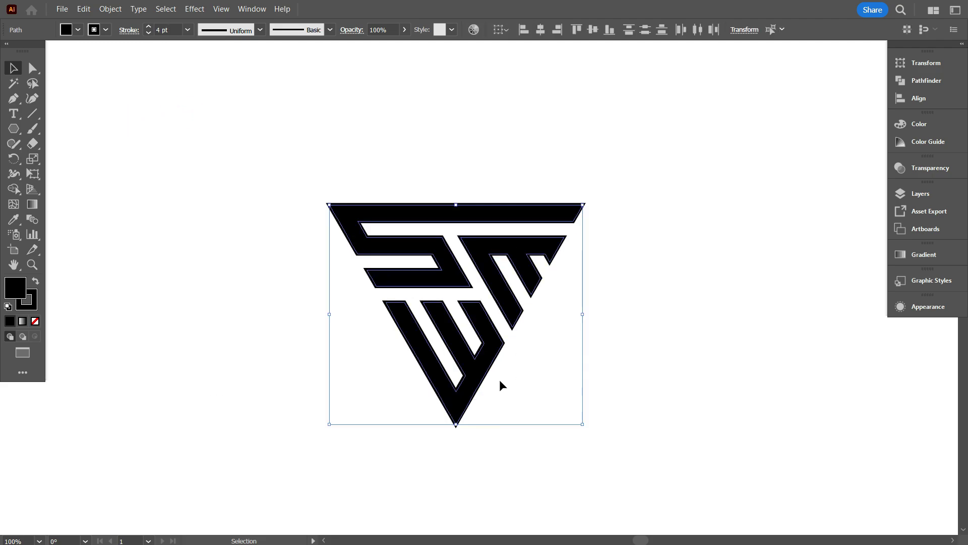
{"action": "left_click", "coordinate": [509, 383]}
{"action": "scroll", "coordinate": [509, 383], "scroll_direction": "down", "scroll_amount": 1}
{"action": "scroll", "coordinate": [509, 375], "scroll_direction": "down", "scroll_amount": 1}
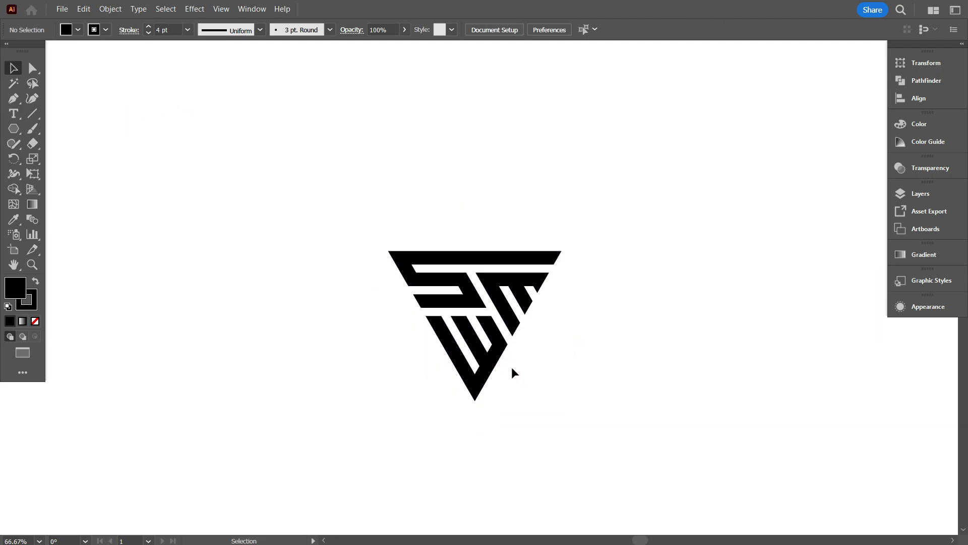
{"action": "scroll", "coordinate": [516, 362], "scroll_direction": "up", "scroll_amount": 1}
{"action": "left_click_drag", "start_coordinate": [619, 376], "coordinate": [390, 184]}
{"action": "scroll", "coordinate": [374, 188], "scroll_direction": "up", "scroll_amount": 1}
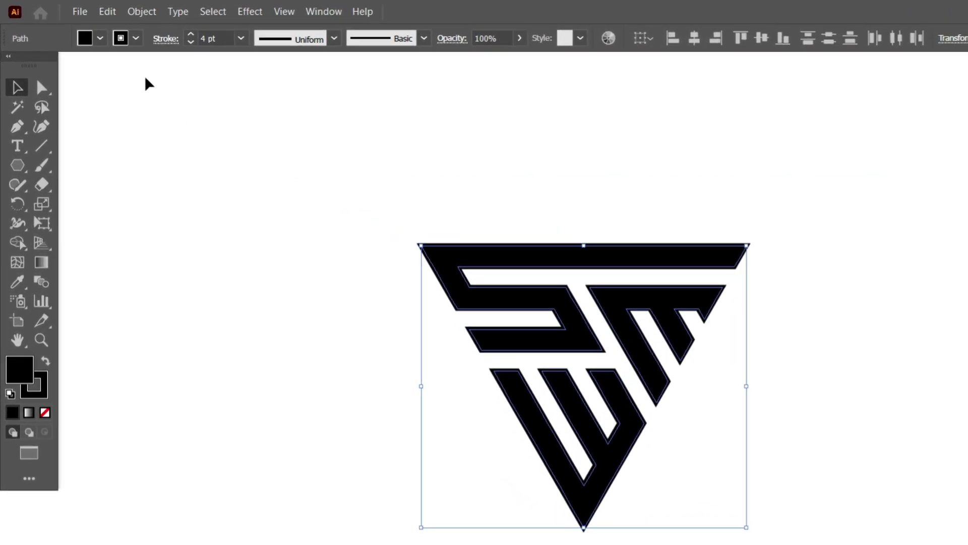
- Expand the logo's fill and stroke into shapes and unite them with Pathfinder
{"action": "left_click", "coordinate": [110, 9]}
{"action": "left_click", "coordinate": [237, 261]}
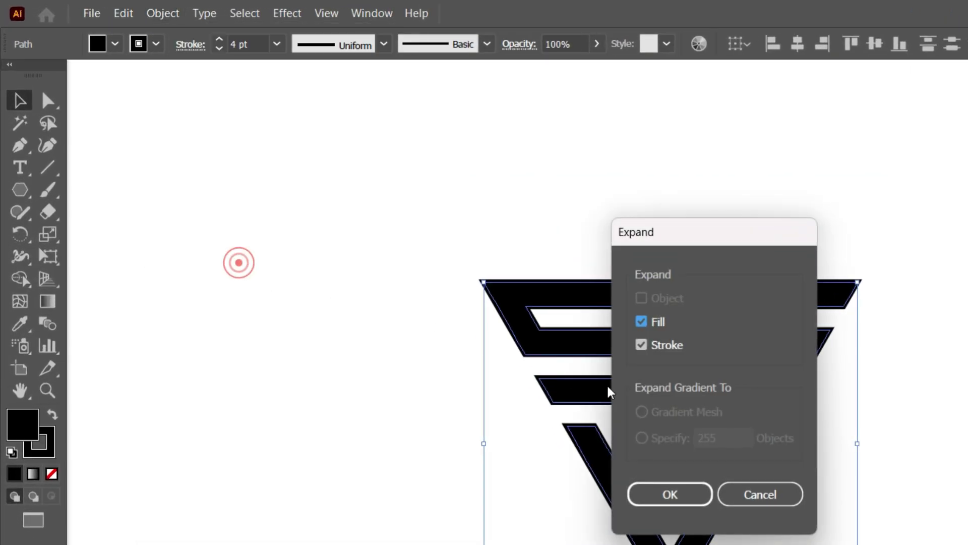
{"action": "left_click", "coordinate": [661, 497]}
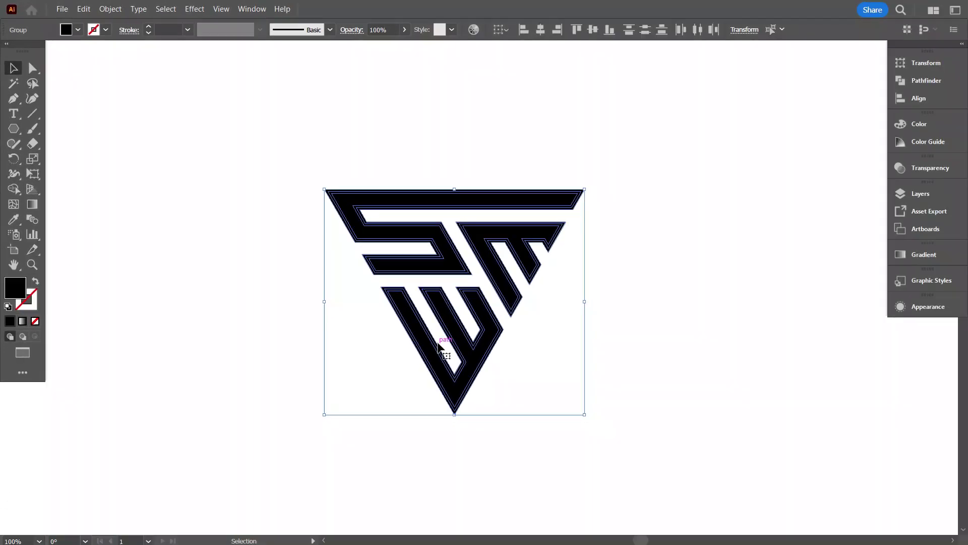
{"action": "left_click", "coordinate": [921, 81]}
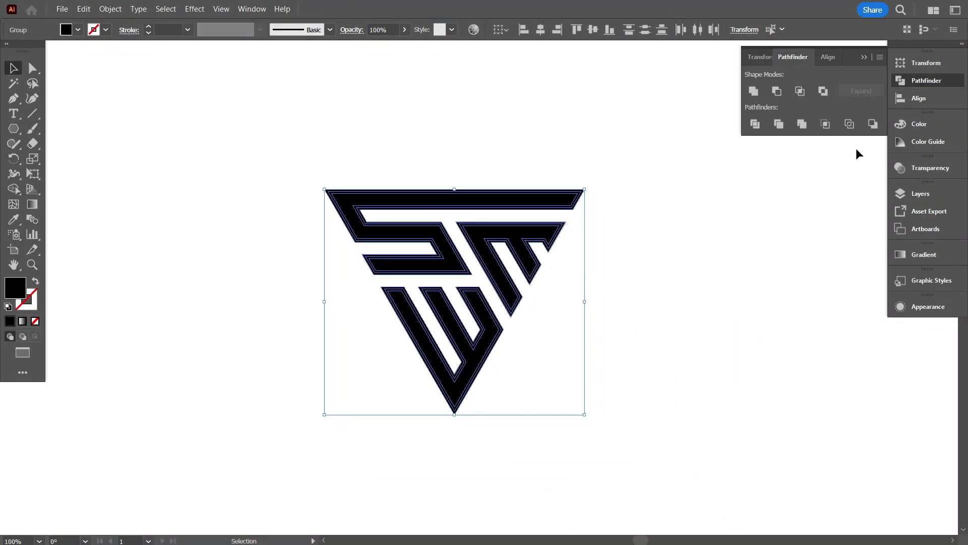
{"action": "left_click", "coordinate": [753, 91]}
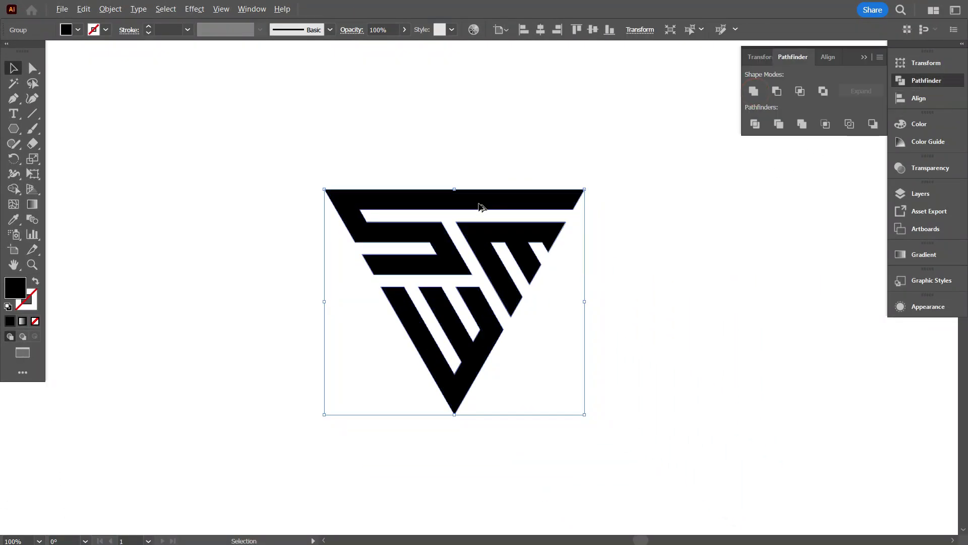
- Marquee-select the black logo and apply Horizontal and Vertical Align Center
{"action": "scroll", "coordinate": [481, 206], "scroll_direction": "down", "scroll_amount": 2}
{"action": "left_click", "coordinate": [344, 264]}
{"action": "scroll", "coordinate": [494, 379], "scroll_direction": "down", "scroll_amount": 1}
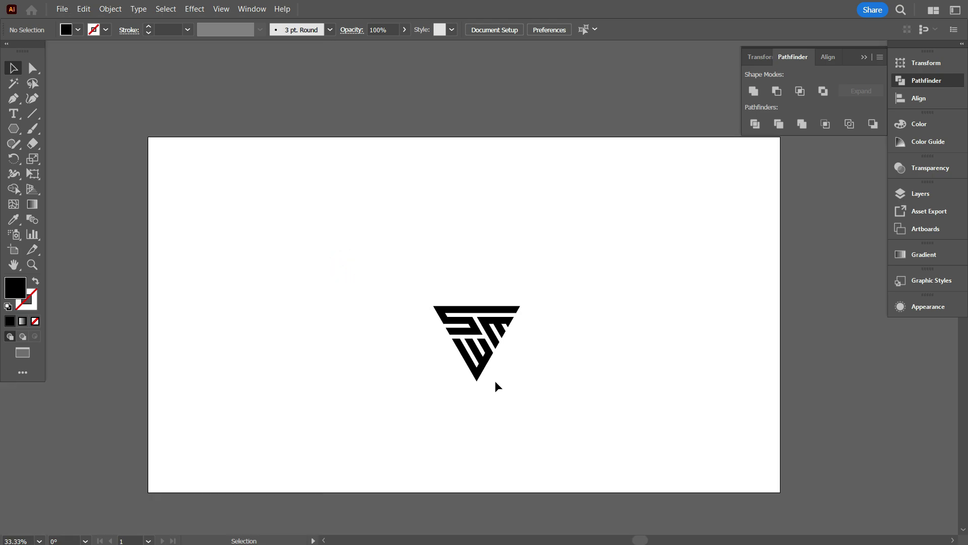
{"action": "scroll", "coordinate": [496, 383], "scroll_direction": "down", "scroll_amount": 1}
{"action": "left_click_drag", "start_coordinate": [532, 379], "coordinate": [406, 225]}
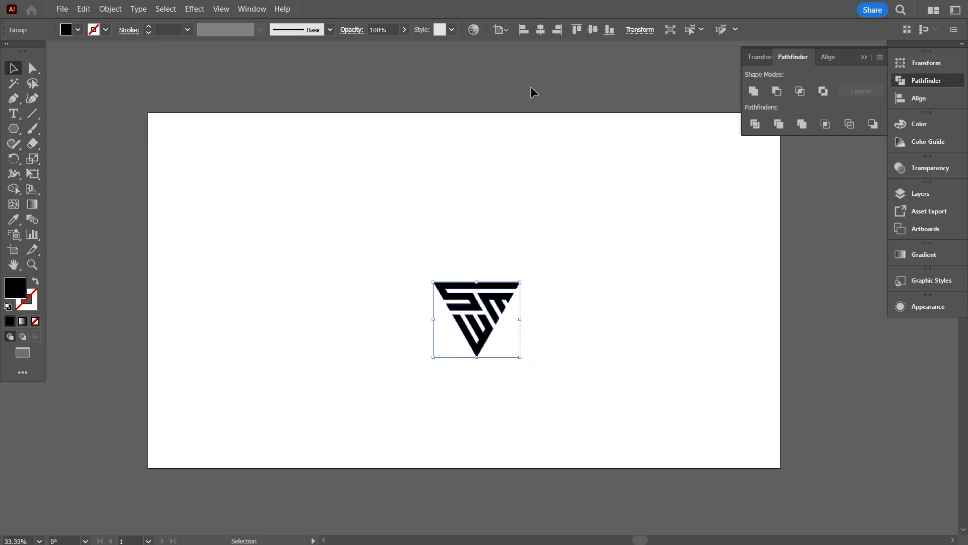
{"action": "left_click", "coordinate": [539, 29]}
{"action": "left_click", "coordinate": [594, 29]}
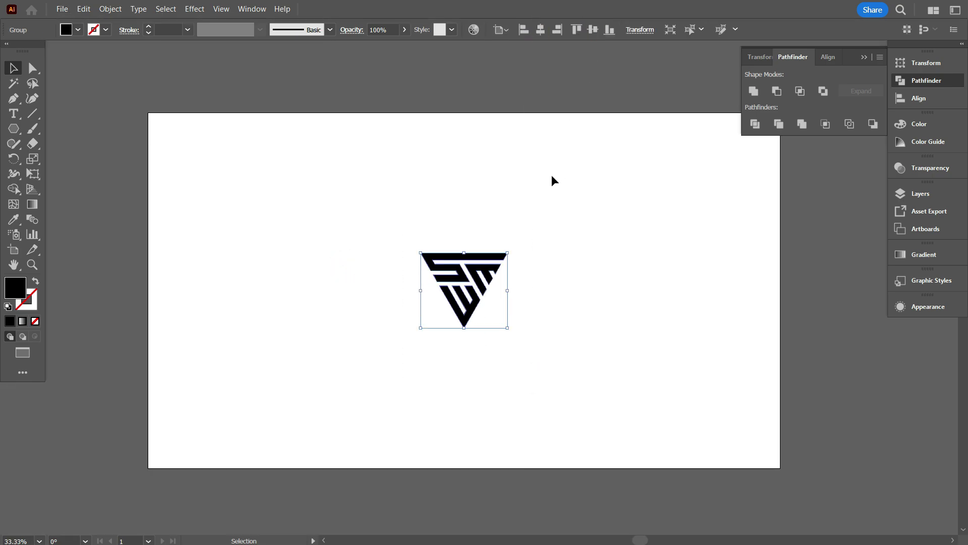
{"action": "left_click", "coordinate": [551, 174]}
{"action": "scroll", "coordinate": [423, 350], "scroll_direction": "down", "scroll_amount": 1}
{"action": "scroll", "coordinate": [454, 343], "scroll_direction": "up", "scroll_amount": 2}
{"action": "scroll", "coordinate": [478, 337], "scroll_direction": "up", "scroll_amount": 2}
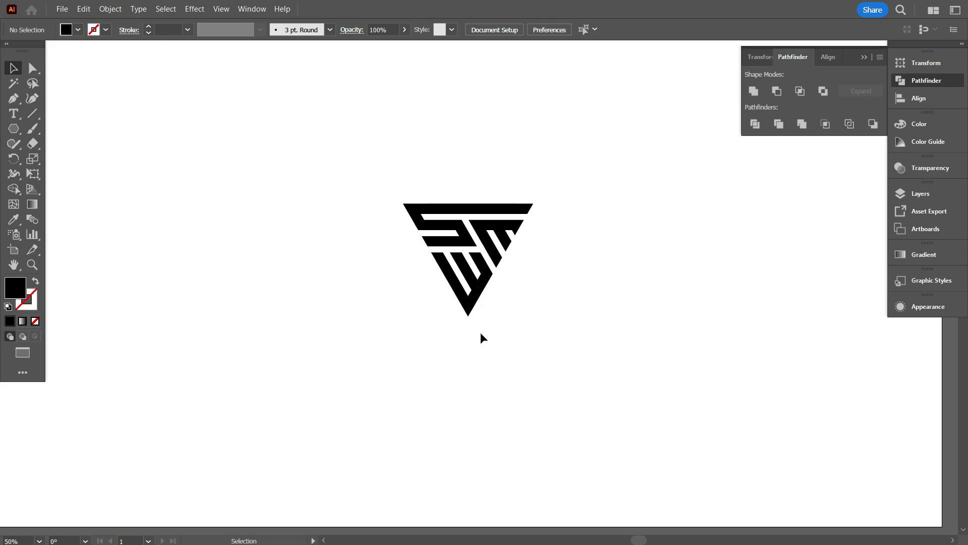
{"action": "scroll", "coordinate": [476, 348], "scroll_direction": "up", "scroll_amount": 1}
{"action": "scroll", "coordinate": [520, 343], "scroll_direction": "up", "scroll_amount": 1}
{"action": "scroll", "coordinate": [520, 343], "scroll_direction": "down", "scroll_amount": 1}
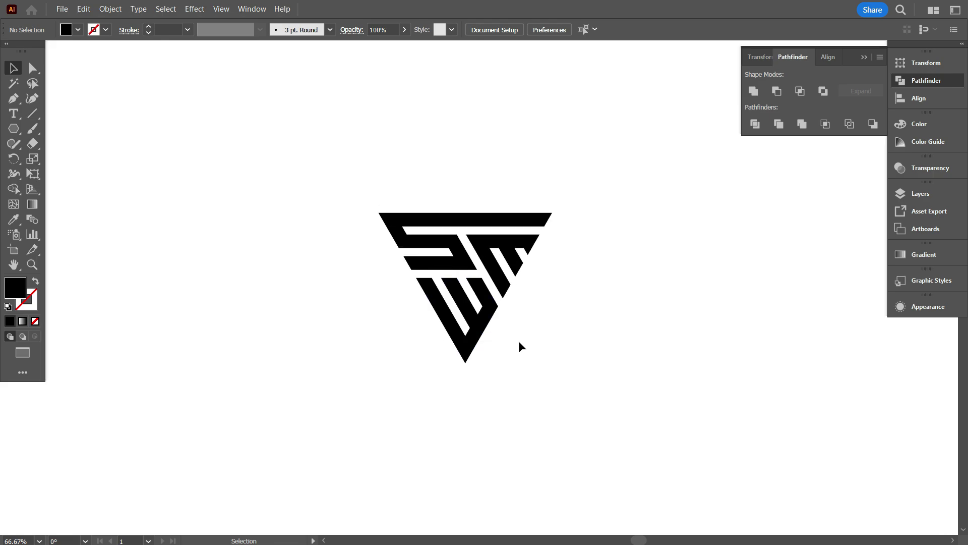
{"action": "scroll", "coordinate": [413, 355], "scroll_direction": "down", "scroll_amount": 3}
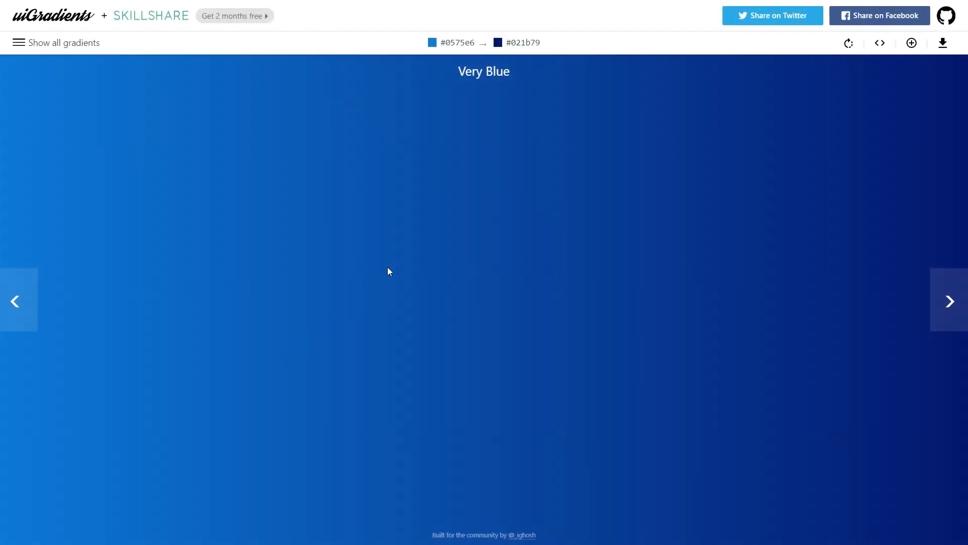
- Filter all gradients to orange and open SoundCloud (#fe8c00 to #f83600) full screen
{"action": "left_click", "coordinate": [18, 44]}
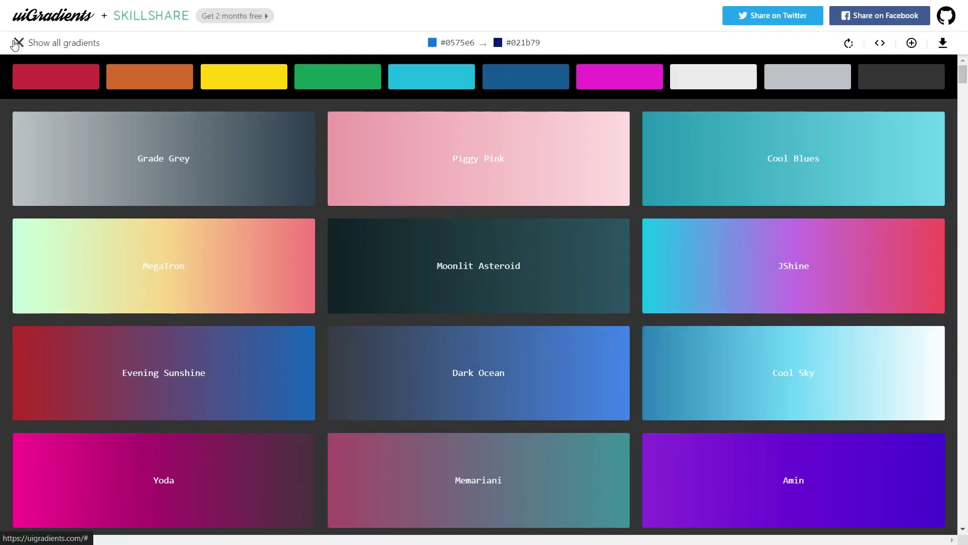
{"action": "left_click", "coordinate": [167, 80]}
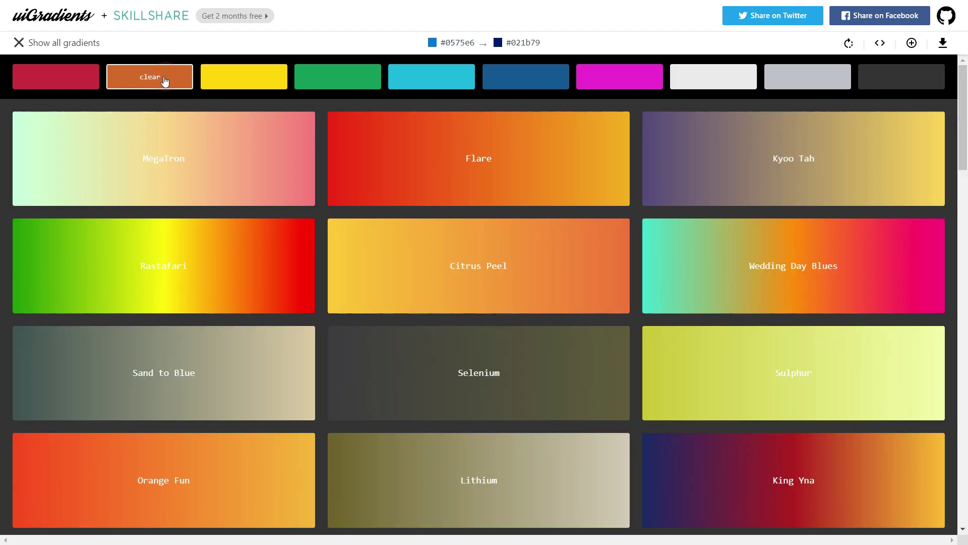
{"action": "scroll", "coordinate": [453, 407], "scroll_direction": "down", "scroll_amount": 12}
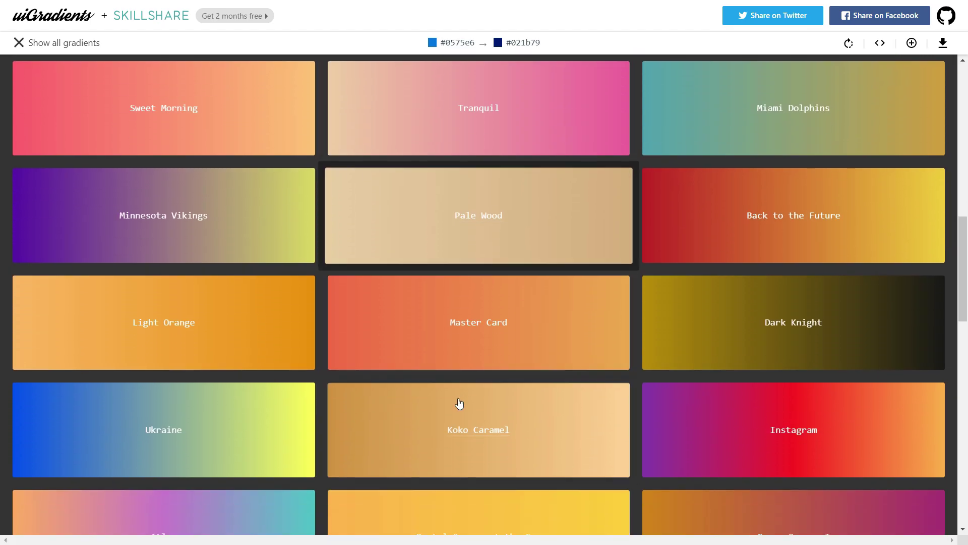
{"action": "scroll", "coordinate": [459, 402], "scroll_direction": "up", "scroll_amount": 12}
{"action": "scroll", "coordinate": [459, 402], "scroll_direction": "down", "scroll_amount": 8}
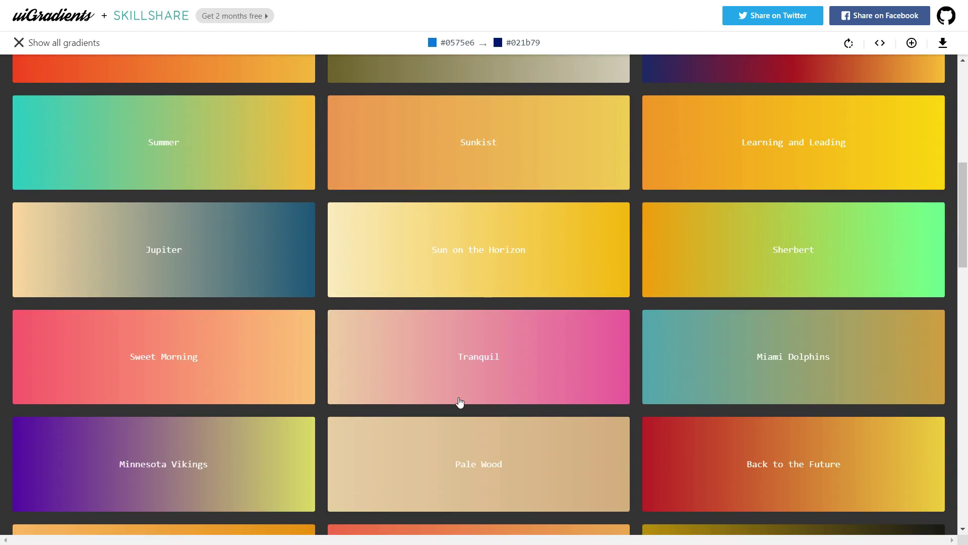
{"action": "scroll", "coordinate": [460, 402], "scroll_direction": "down", "scroll_amount": 10}
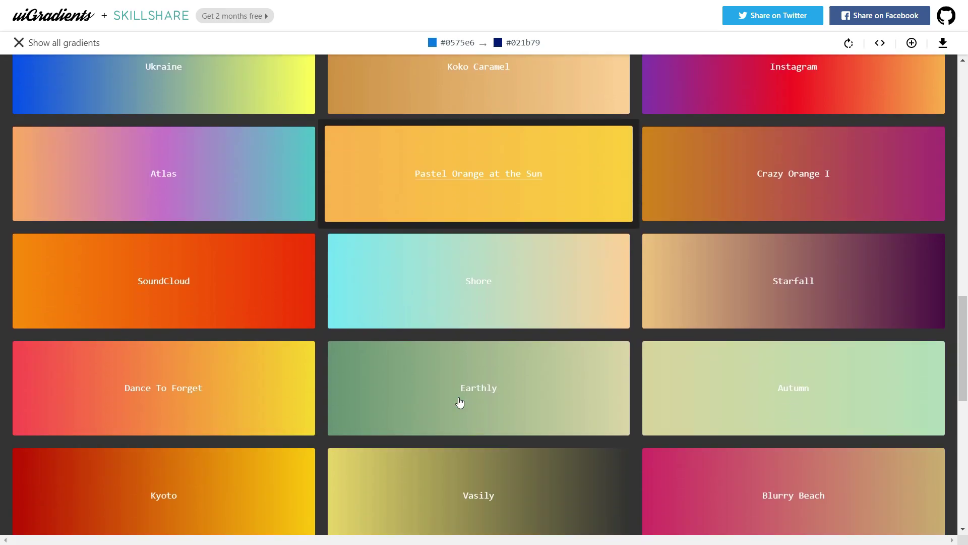
{"action": "scroll", "coordinate": [459, 402], "scroll_direction": "down", "scroll_amount": 2}
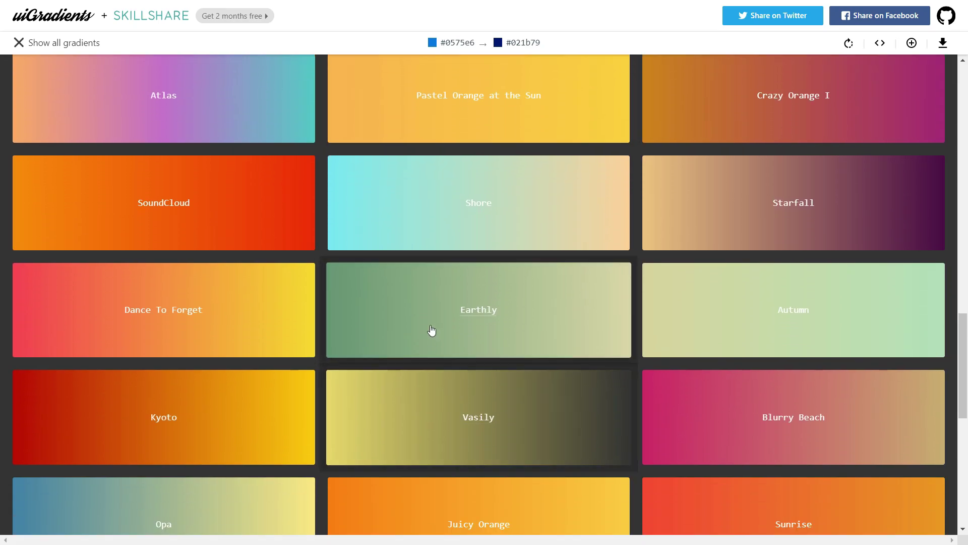
{"action": "left_click", "coordinate": [216, 218]}
{"action": "left_click", "coordinate": [216, 218]}
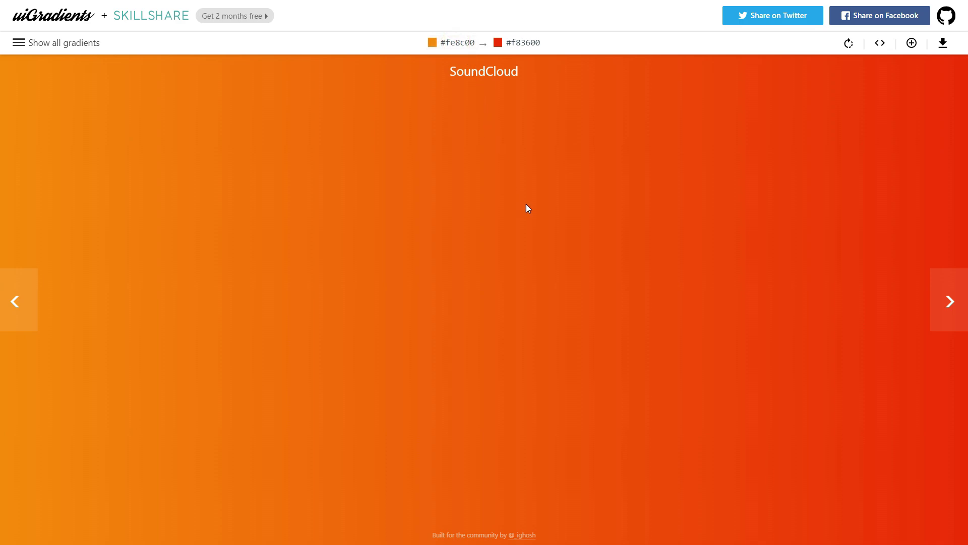
- Close Pathfinder, move the logo down-left, and reselect the whole logo group
{"action": "left_click", "coordinate": [328, 357]}
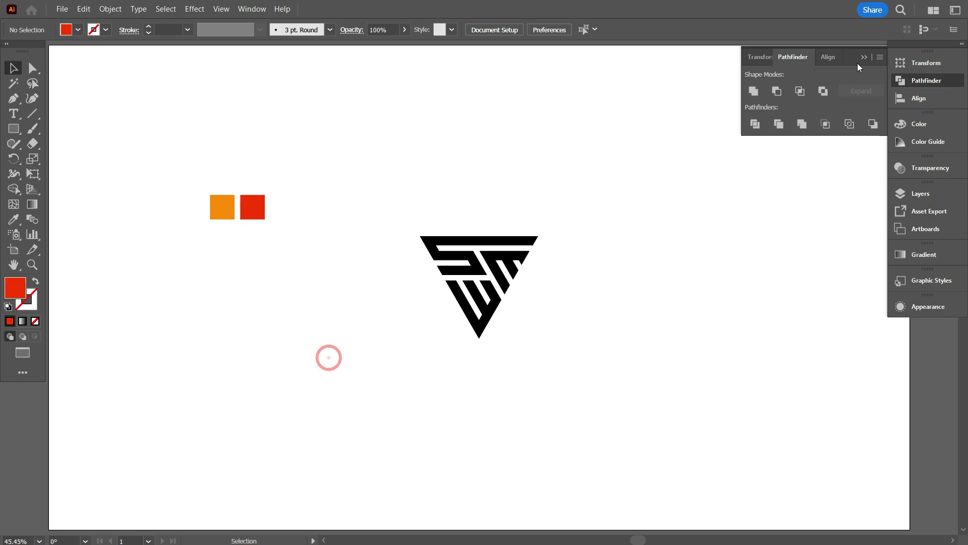
{"action": "left_click", "coordinate": [864, 57]}
{"action": "scroll", "coordinate": [433, 386], "scroll_direction": "up", "scroll_amount": 2}
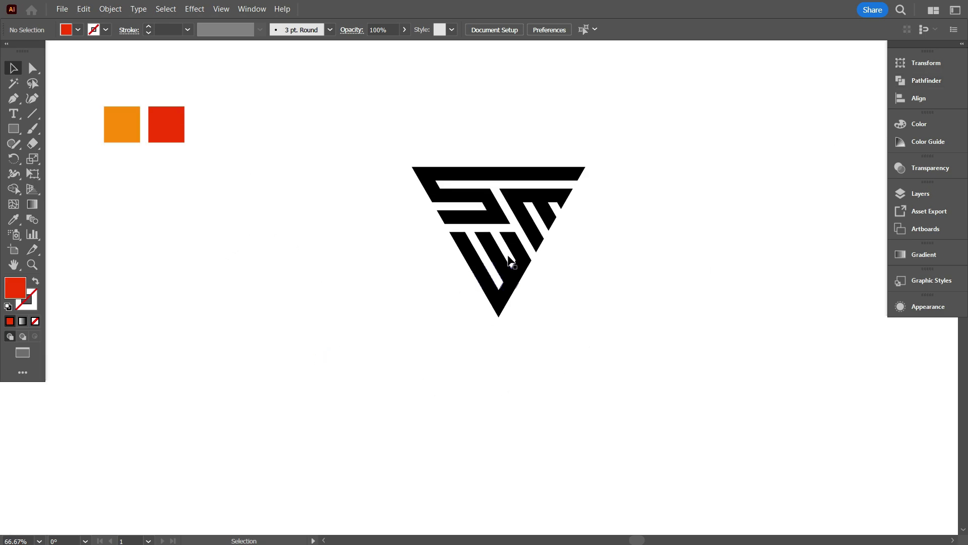
{"action": "left_click_drag", "start_coordinate": [518, 286], "coordinate": [494, 319]}
{"action": "left_click", "coordinate": [469, 392]}
{"action": "left_click_drag", "start_coordinate": [599, 360], "coordinate": [535, 283]}
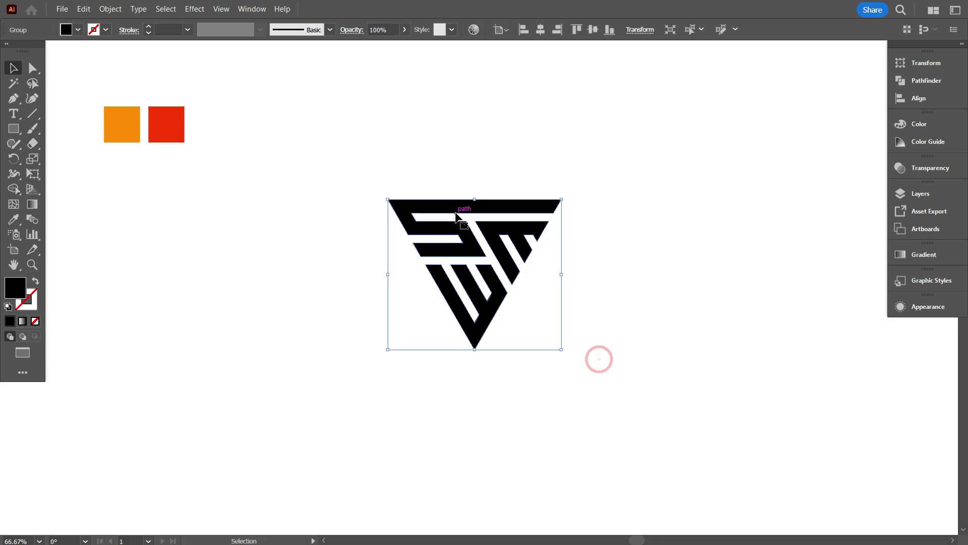
- Apply a gradient, eyedropping the orange square for the start stop and red square for the end
{"action": "left_click", "coordinate": [923, 255]}
{"action": "left_click", "coordinate": [767, 344]}
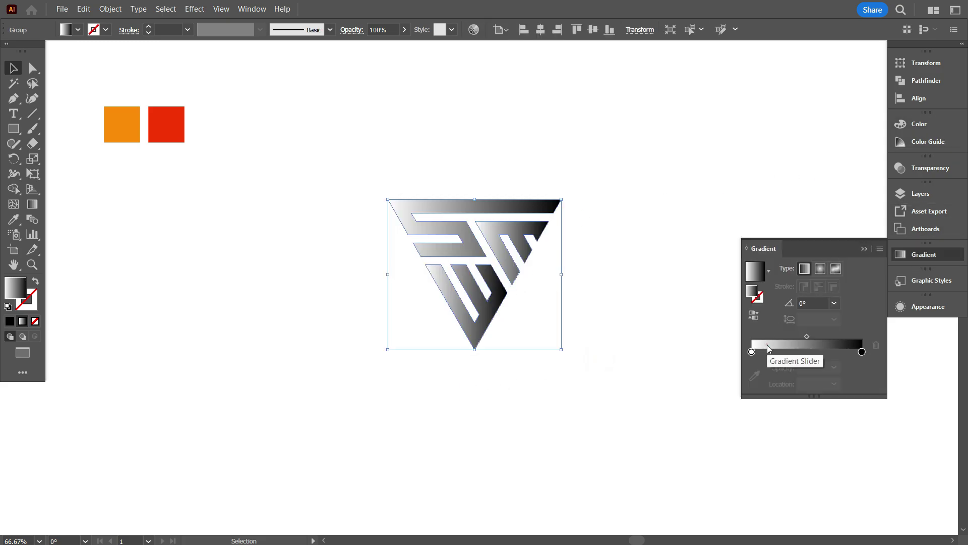
{"action": "left_click", "coordinate": [751, 351]}
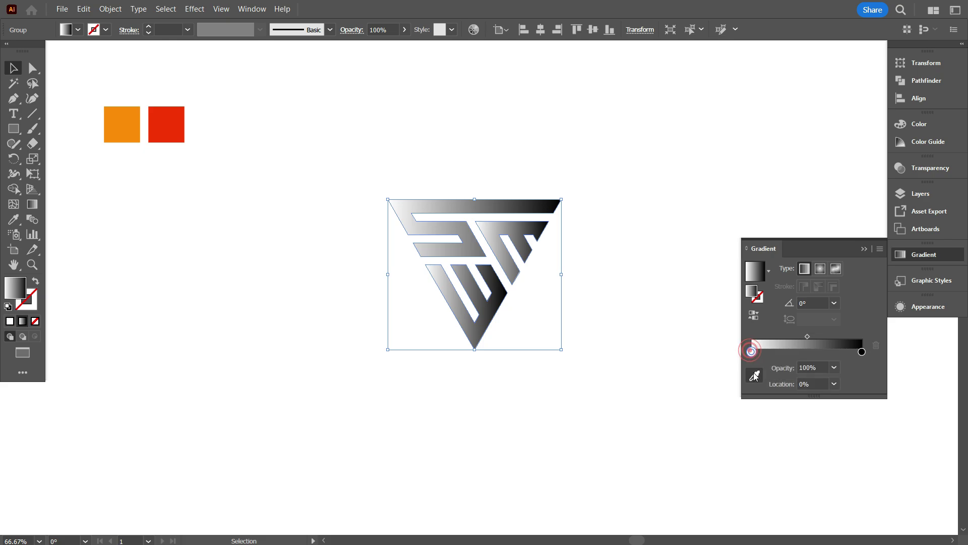
{"action": "left_click", "coordinate": [754, 376]}
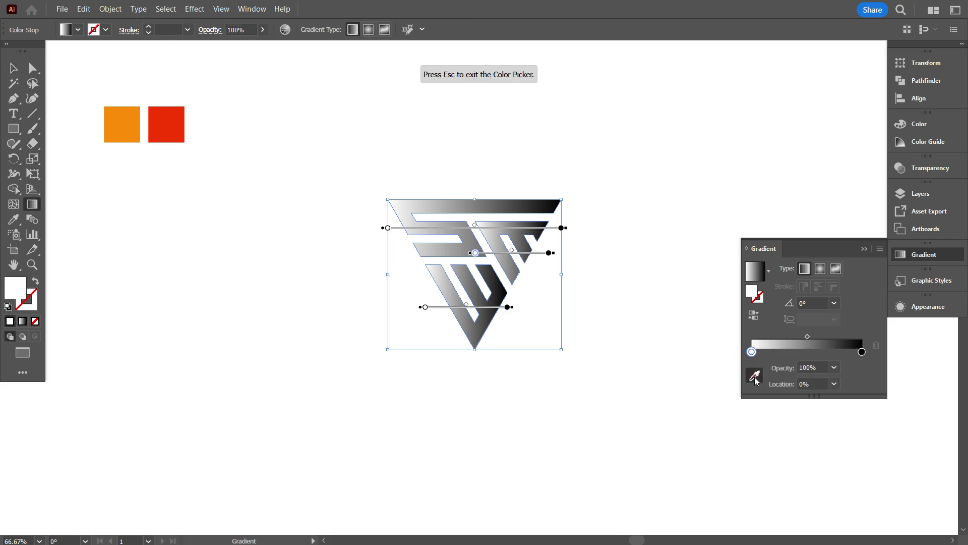
{"action": "left_click", "coordinate": [128, 135]}
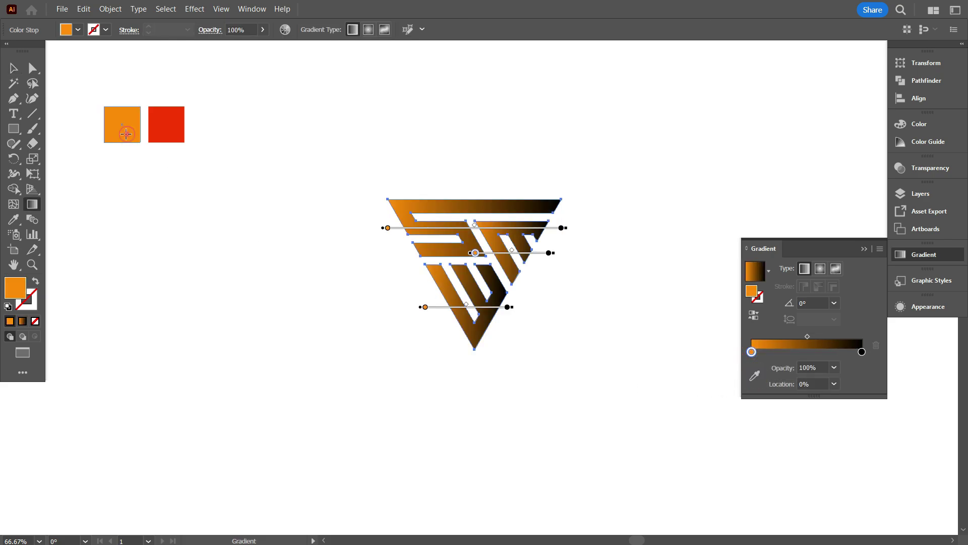
{"action": "left_click", "coordinate": [862, 353]}
{"action": "left_click", "coordinate": [756, 376]}
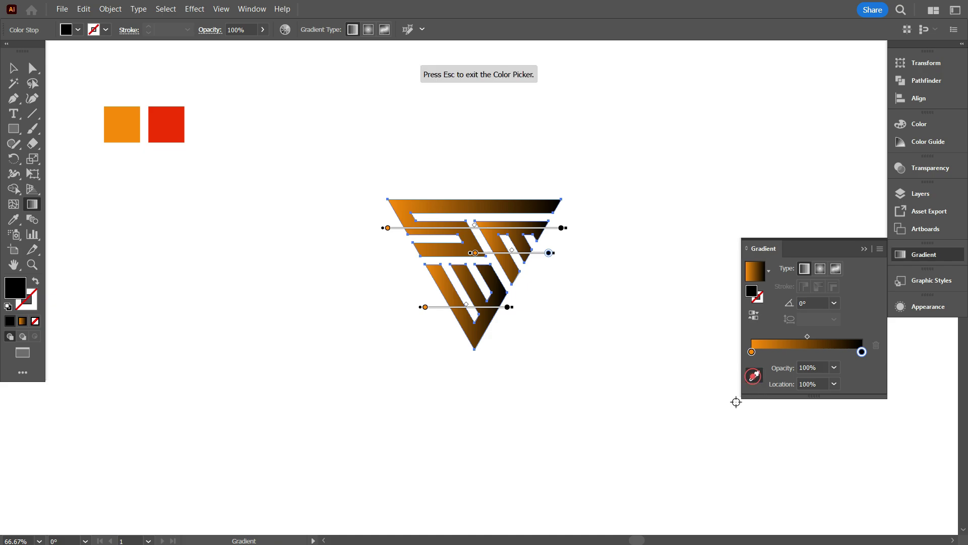
{"action": "left_click", "coordinate": [170, 128]}
- Exit the eyedropper, deselect the logo, and zoom out to view the whole artboard
{"action": "key", "text": "Escape"}
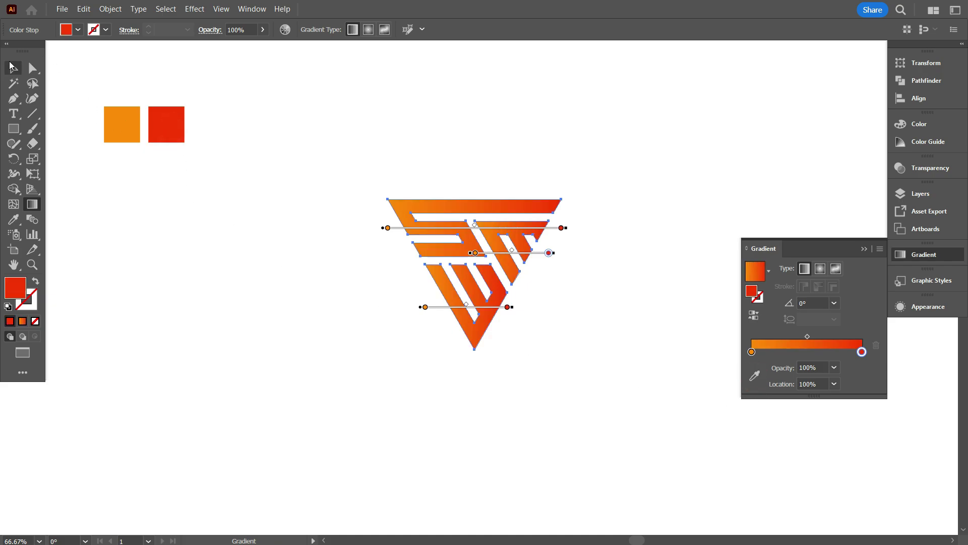
{"action": "key", "text": "v"}
{"action": "left_click", "coordinate": [254, 233]}
{"action": "key", "text": "ctrl+minus"}
{"action": "left_click", "coordinate": [394, 311]}
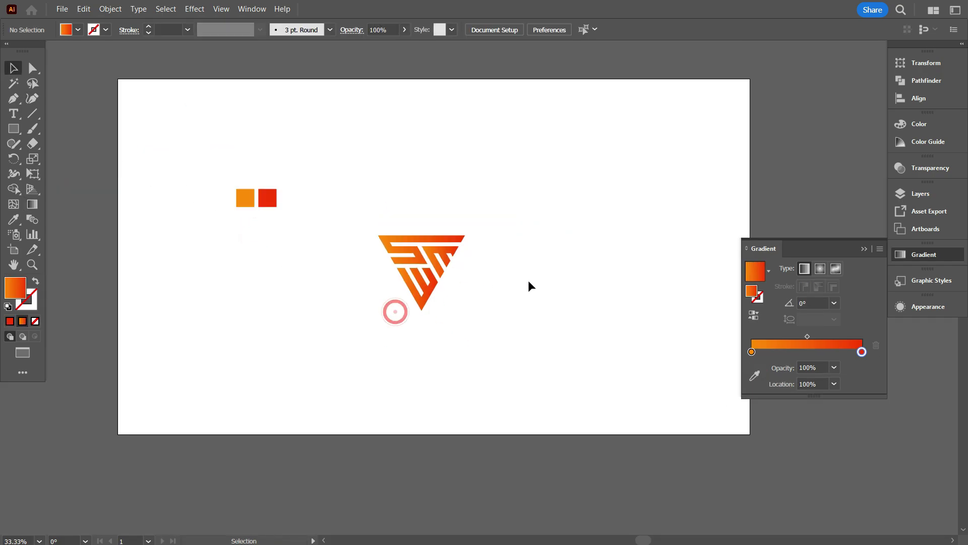
- Draw a rectangle covering the whole artboard and fill it with solid black
{"action": "left_click", "coordinate": [14, 129]}
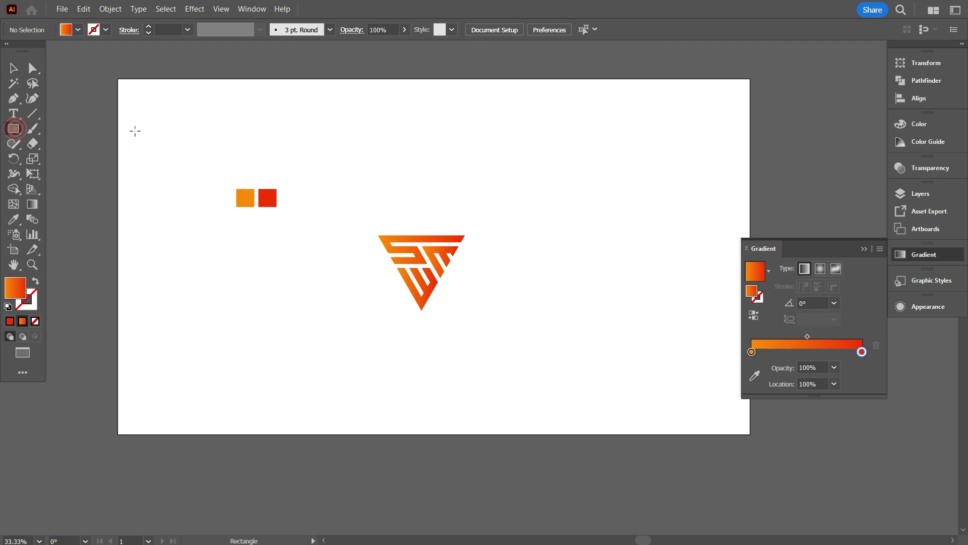
{"action": "left_click_drag", "start_coordinate": [118, 79], "coordinate": [750, 434]}
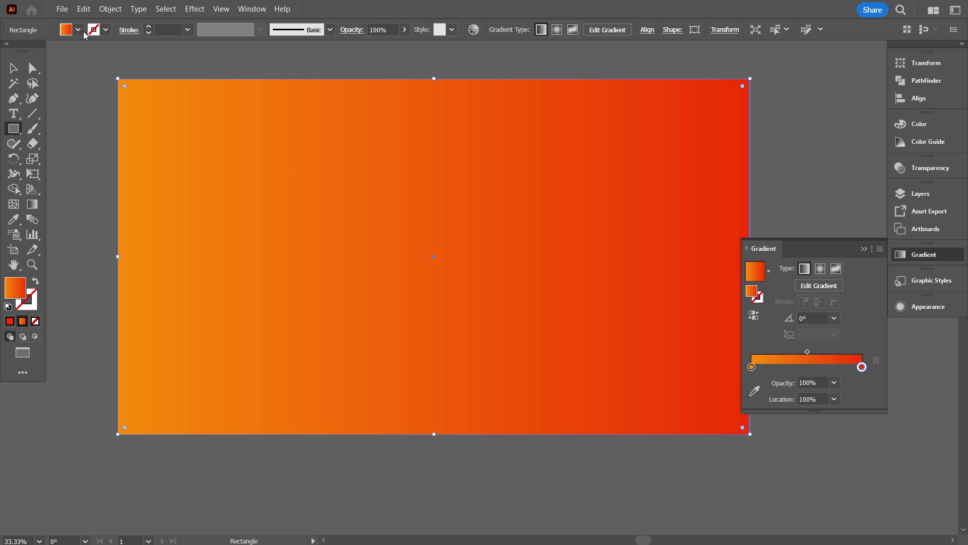
{"action": "left_click", "coordinate": [78, 30]}
{"action": "left_click", "coordinate": [36, 52]}
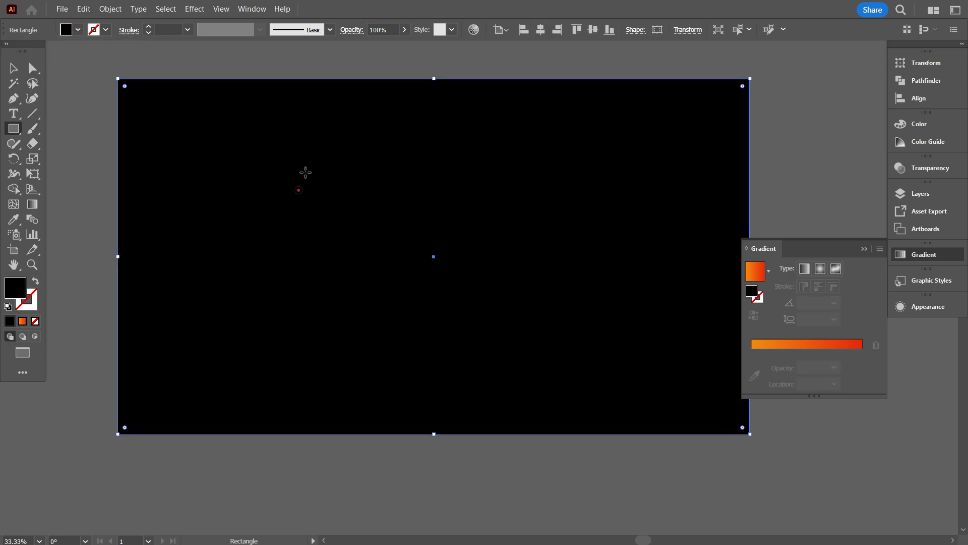
- Send the black rectangle to the back and lock it with Ctrl+2
{"action": "right_click", "coordinate": [298, 190]}
{"action": "left_click", "coordinate": [417, 429]}
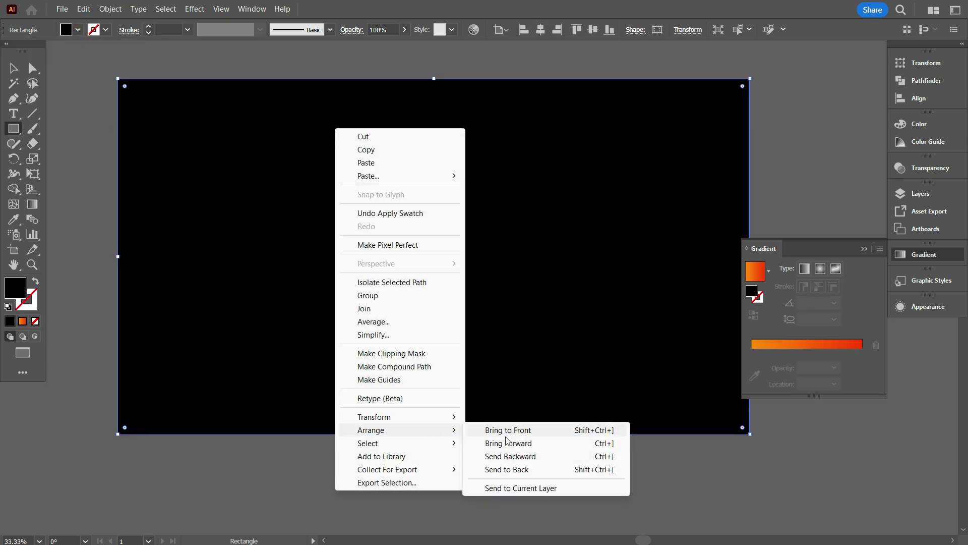
{"action": "left_click", "coordinate": [485, 467]}
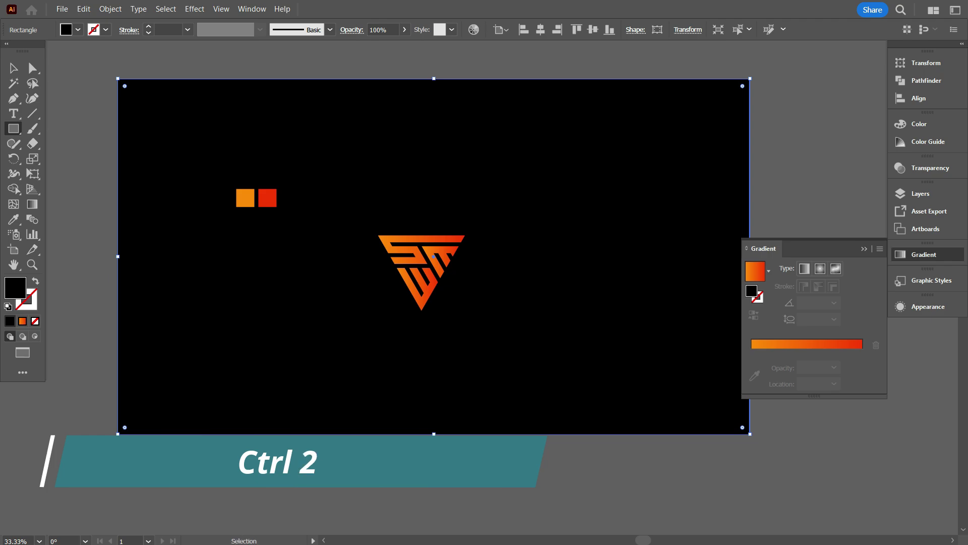
{"action": "key", "text": "ctrl+2"}
{"action": "scroll", "coordinate": [423, 306], "scroll_direction": "up", "scroll_amount": 2}
- Run the logo's gradient from top to bottom, with the midpoint at 76.37%
{"action": "left_click", "coordinate": [13, 67]}
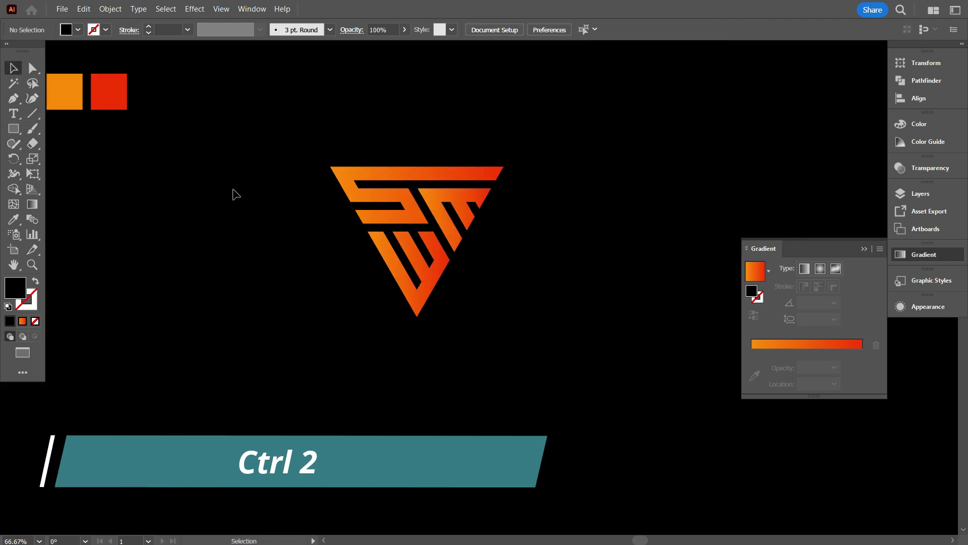
{"action": "left_click", "coordinate": [237, 194]}
{"action": "left_click_drag", "start_coordinate": [357, 135], "coordinate": [501, 343]}
{"action": "key", "text": "ctrl+1"}
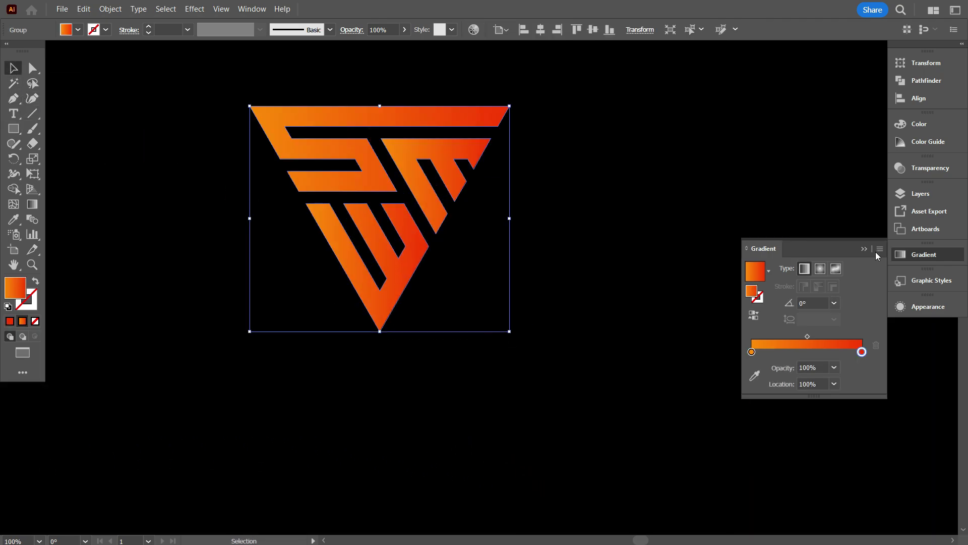
{"action": "scroll", "coordinate": [641, 338], "scroll_direction": "up", "scroll_amount": 1}
{"action": "left_click_drag", "start_coordinate": [608, 342], "coordinate": [672, 357]}
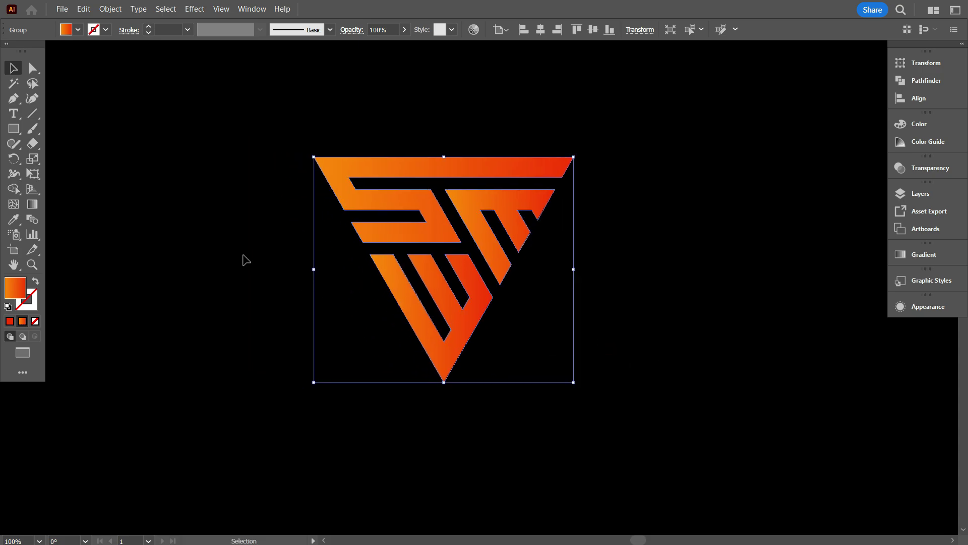
{"action": "left_click", "coordinate": [31, 204]}
{"action": "left_click_drag", "start_coordinate": [445, 138], "coordinate": [477, 360]}
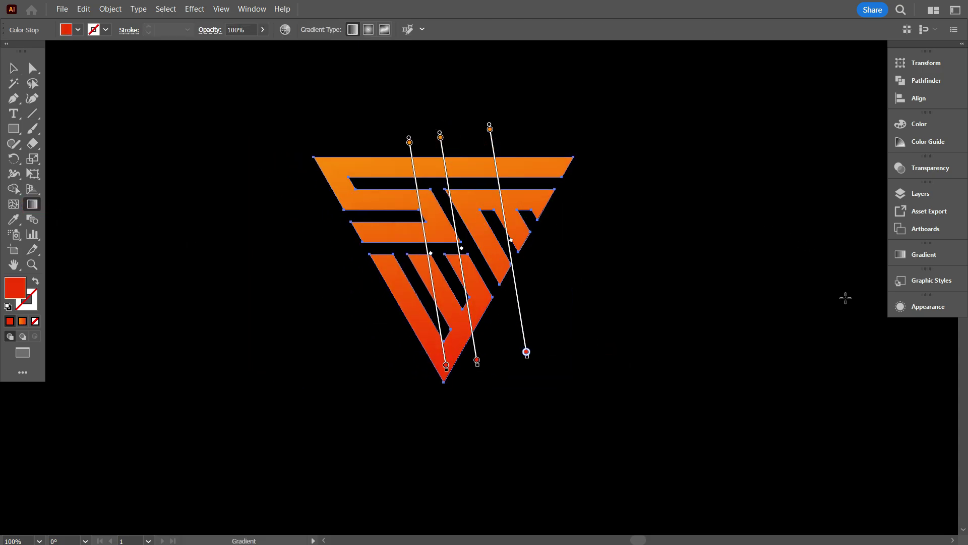
{"action": "left_click", "coordinate": [925, 255]}
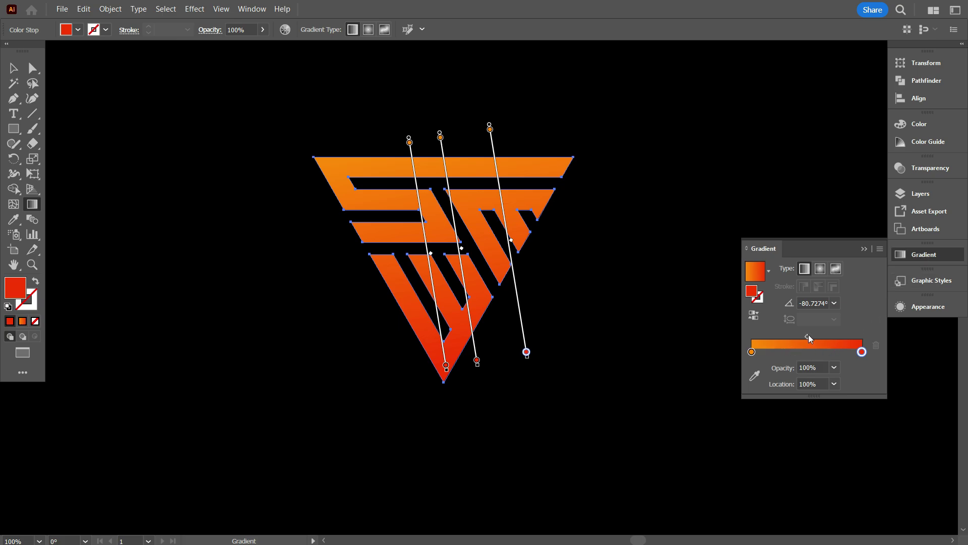
{"action": "left_click_drag", "start_coordinate": [808, 336], "coordinate": [837, 359]}
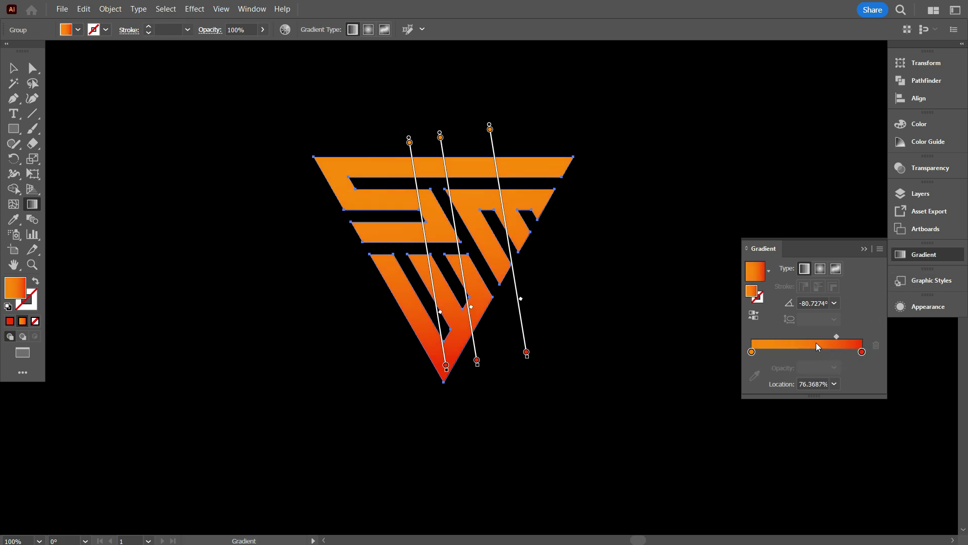
- Delete the two colour swatch squares beside the logo
{"action": "scroll", "coordinate": [473, 312], "scroll_direction": "up", "scroll_amount": 1}
{"action": "left_click", "coordinate": [13, 68]}
{"action": "left_click", "coordinate": [160, 162]}
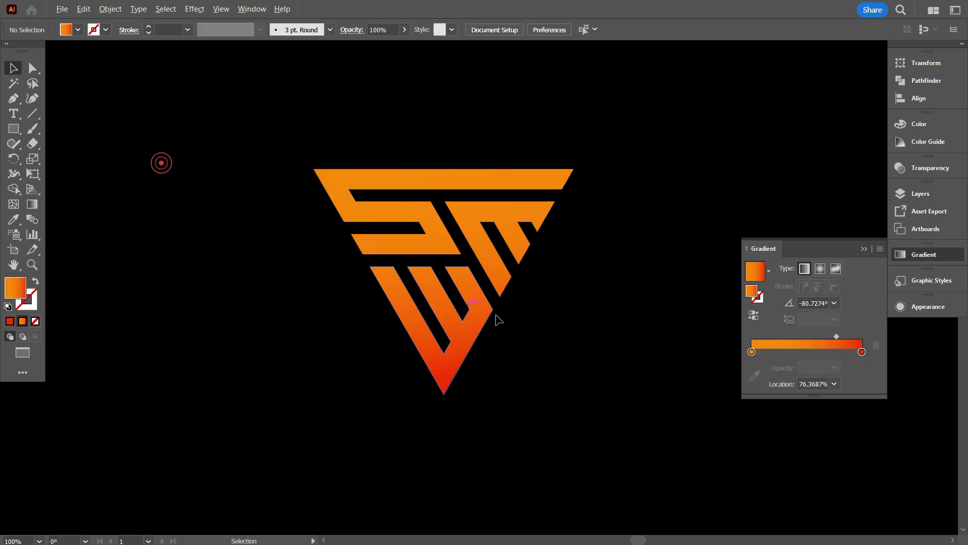
{"action": "scroll", "coordinate": [581, 362], "scroll_direction": "down", "scroll_amount": 1}
{"action": "scroll", "coordinate": [504, 398], "scroll_direction": "left", "scroll_amount": 2}
{"action": "left_click_drag", "start_coordinate": [352, 310], "coordinate": [155, 144]}
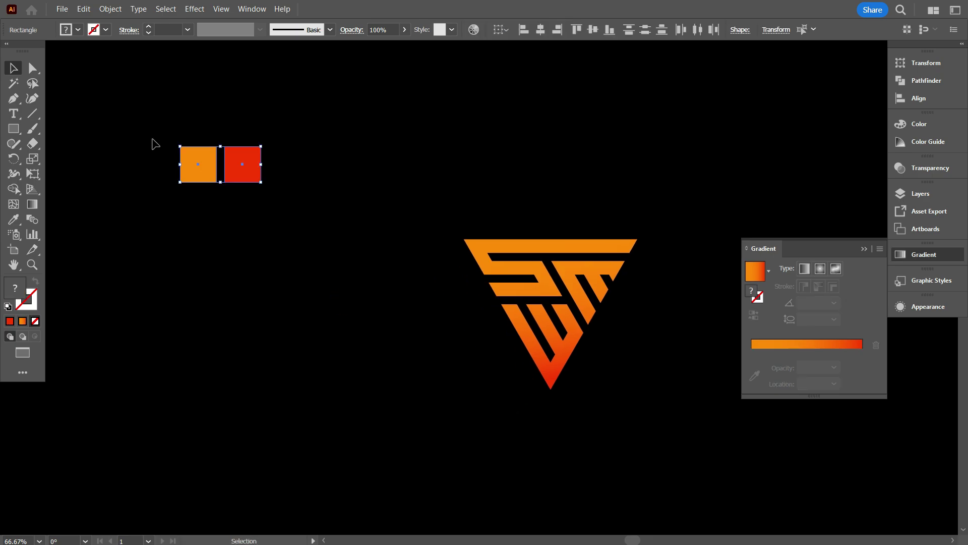
{"action": "key", "text": "Delete"}
- Duplicate the logo to the left and fill the copy with white
{"action": "left_click_drag", "start_coordinate": [374, 141], "coordinate": [616, 415]}
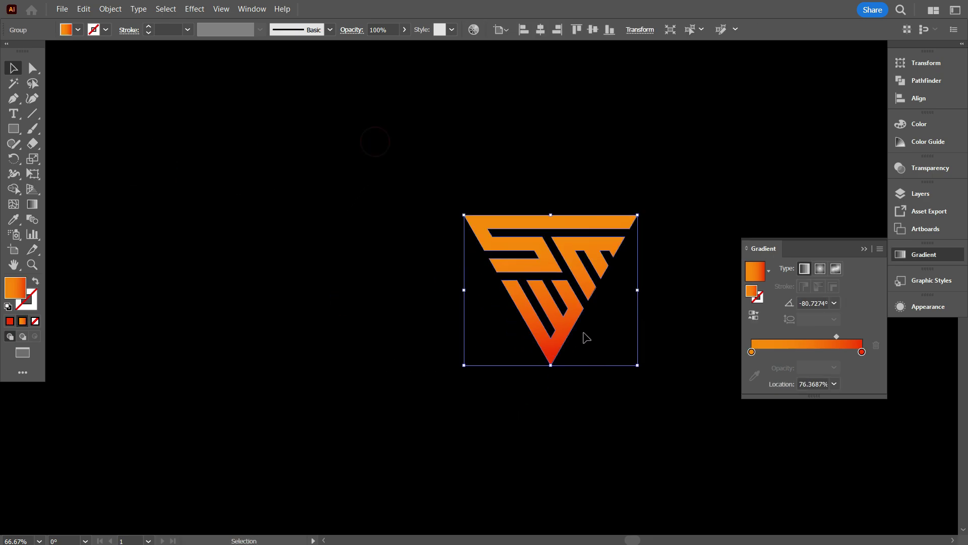
{"action": "left_click_drag", "start_coordinate": [520, 318], "coordinate": [231, 317]}
{"action": "left_click", "coordinate": [78, 29]}
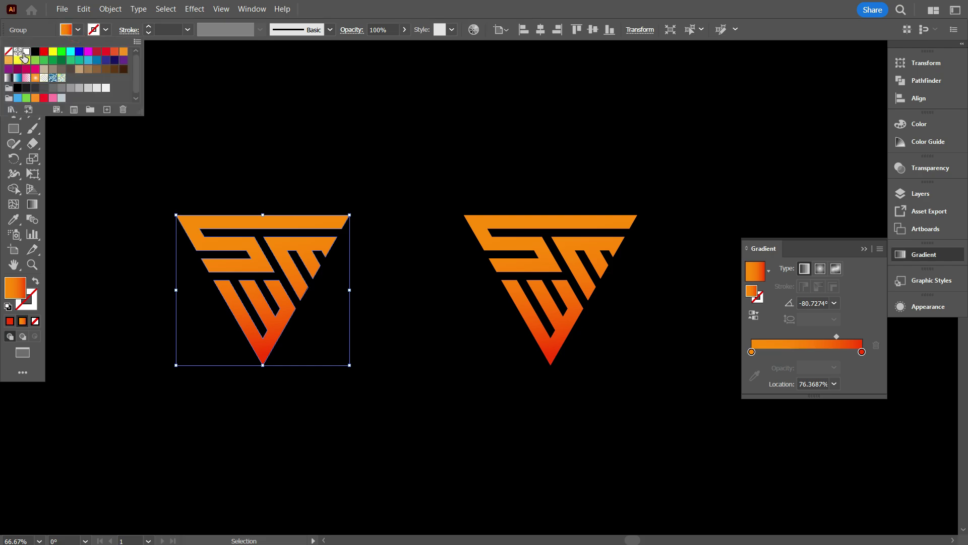
{"action": "left_click", "coordinate": [22, 49]}
{"action": "left_click", "coordinate": [186, 357]}
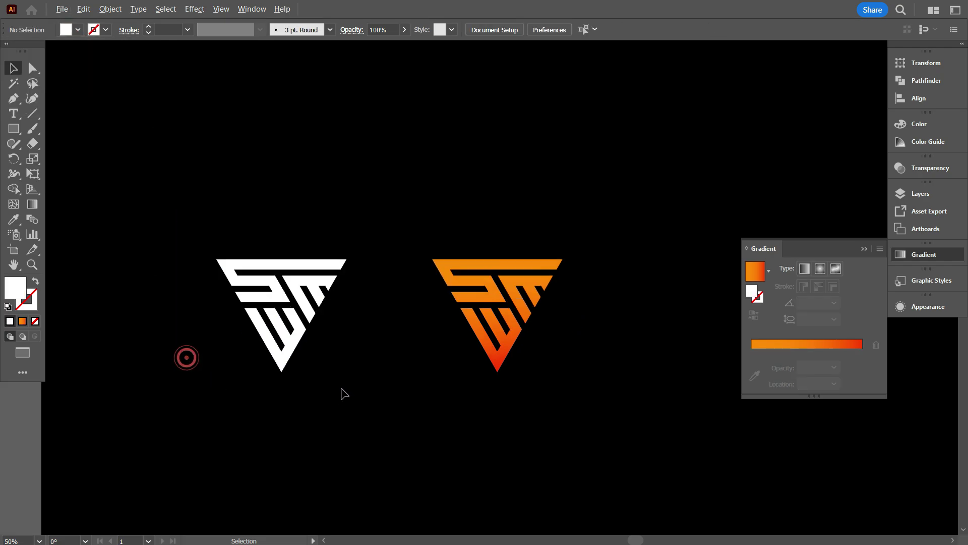
- Move both logos right together to centre them on the black background
{"action": "scroll", "coordinate": [329, 407], "scroll_direction": "down", "scroll_amount": 2}
{"action": "left_click_drag", "start_coordinate": [515, 406], "coordinate": [232, 248]}
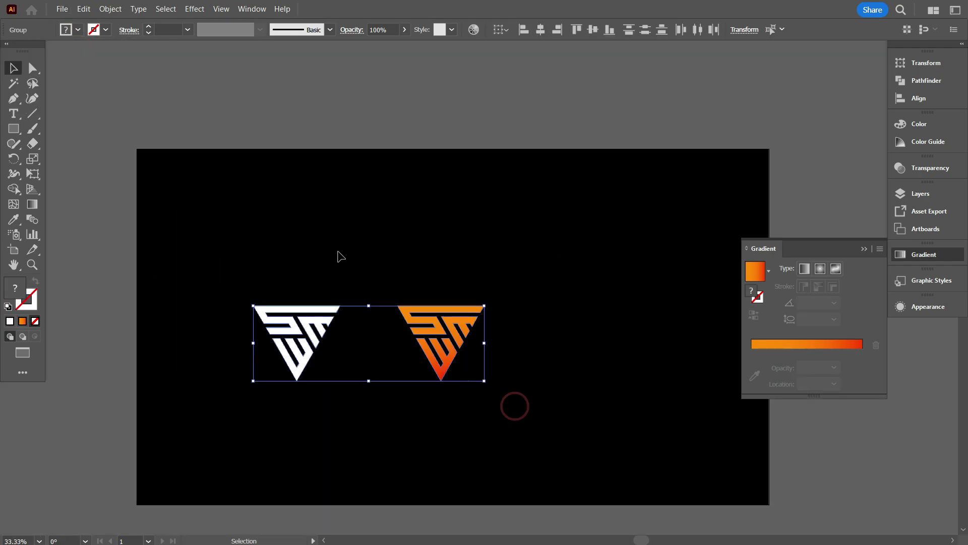
{"action": "left_click_drag", "start_coordinate": [448, 359], "coordinate": [524, 359]}
{"action": "left_click", "coordinate": [504, 422]}
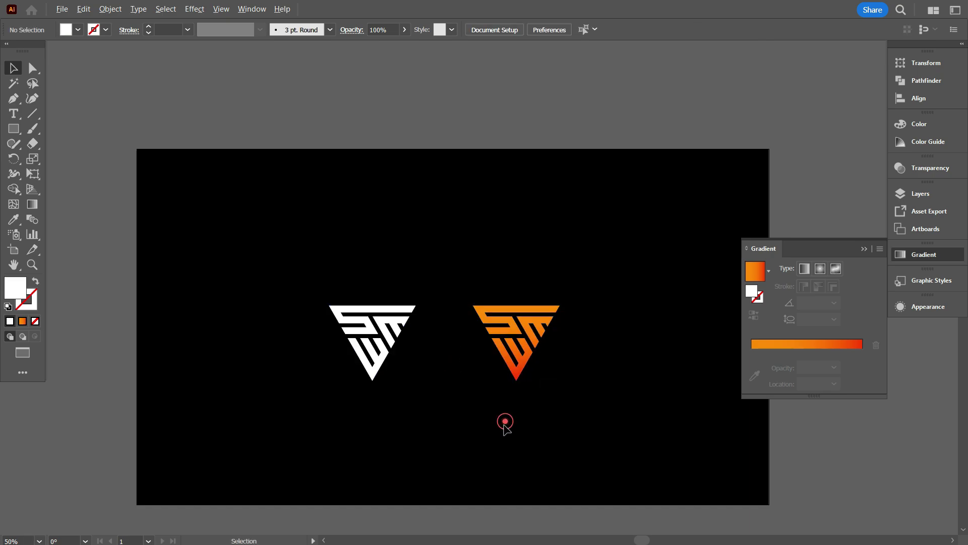
{"action": "scroll", "coordinate": [506, 423], "scroll_direction": "up", "scroll_amount": 2}
{"action": "left_click", "coordinate": [864, 249]}
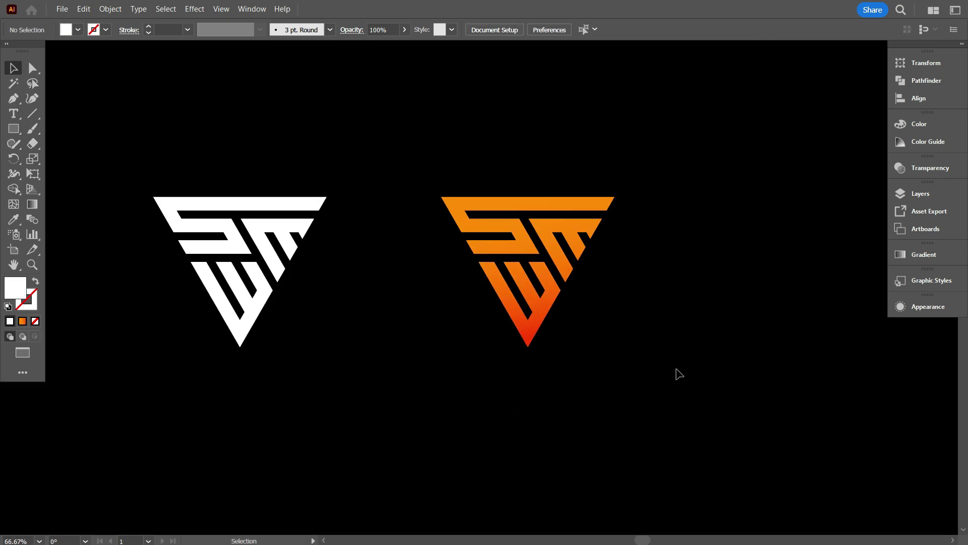
- Shift the orange logo's gradient midpoint to 83.07%
{"action": "key", "text": "space"}
{"action": "left_click_drag", "start_coordinate": [562, 398], "coordinate": [650, 407]}
{"action": "scroll", "coordinate": [618, 445], "scroll_direction": "up", "scroll_amount": 1}
{"action": "scroll", "coordinate": [605, 443], "scroll_direction": "up", "scroll_amount": 2}
{"action": "scroll", "coordinate": [555, 424], "scroll_direction": "left", "scroll_amount": 2}
{"action": "scroll", "coordinate": [528, 411], "scroll_direction": "down", "scroll_amount": 1}
{"action": "key", "text": "space"}
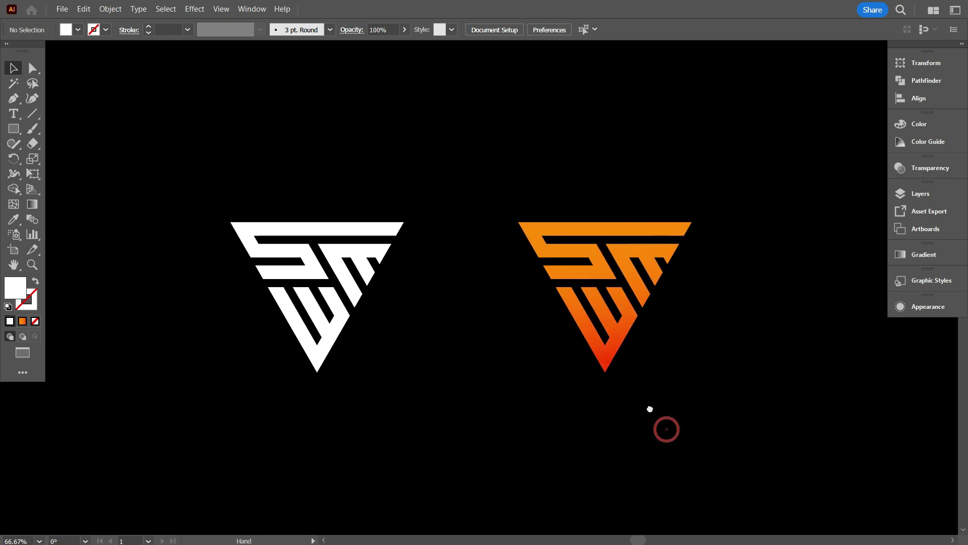
{"action": "left_click_drag", "start_coordinate": [719, 394], "coordinate": [524, 115]}
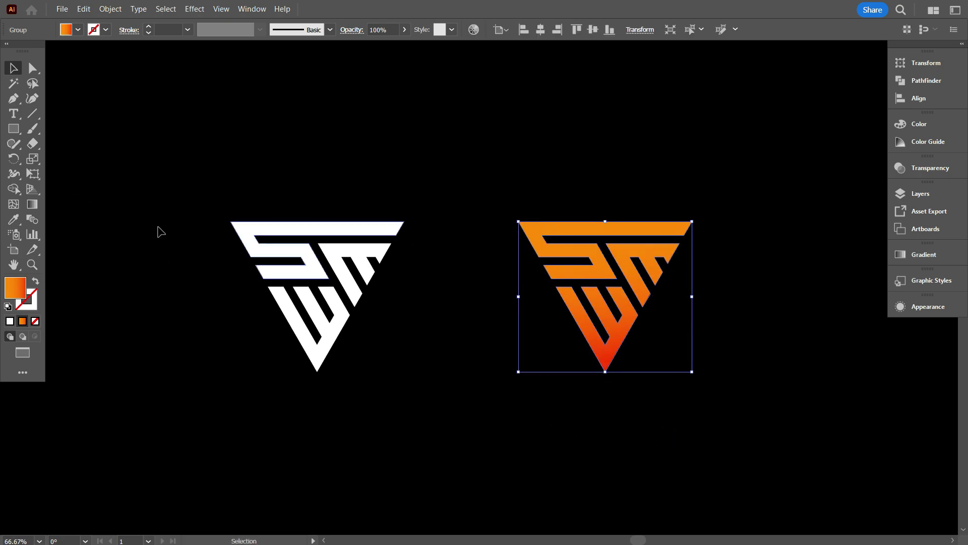
{"action": "left_click", "coordinate": [32, 203]}
{"action": "left_click", "coordinate": [924, 256]}
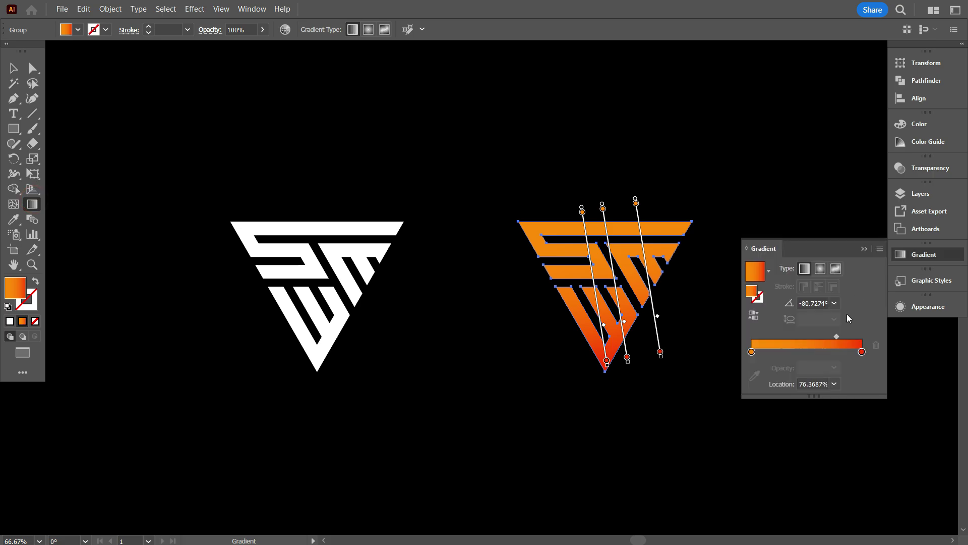
{"action": "left_click_drag", "start_coordinate": [837, 336], "coordinate": [844, 337]}
- Lighten the gradient's orange start stop to fea200, with G raised to 162
{"action": "double_click", "coordinate": [751, 351]}
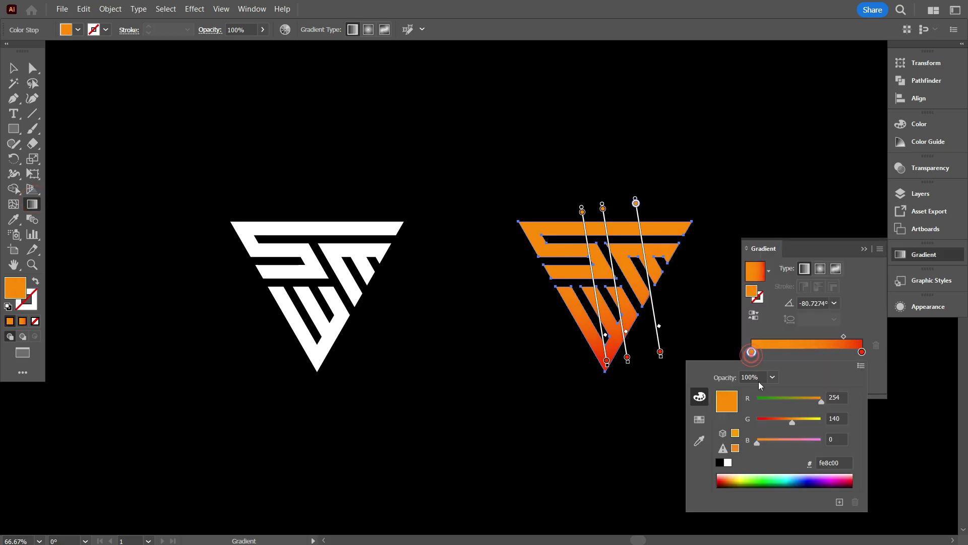
{"action": "left_click_drag", "start_coordinate": [786, 424], "coordinate": [802, 423]}
{"action": "left_click", "coordinate": [675, 174]}
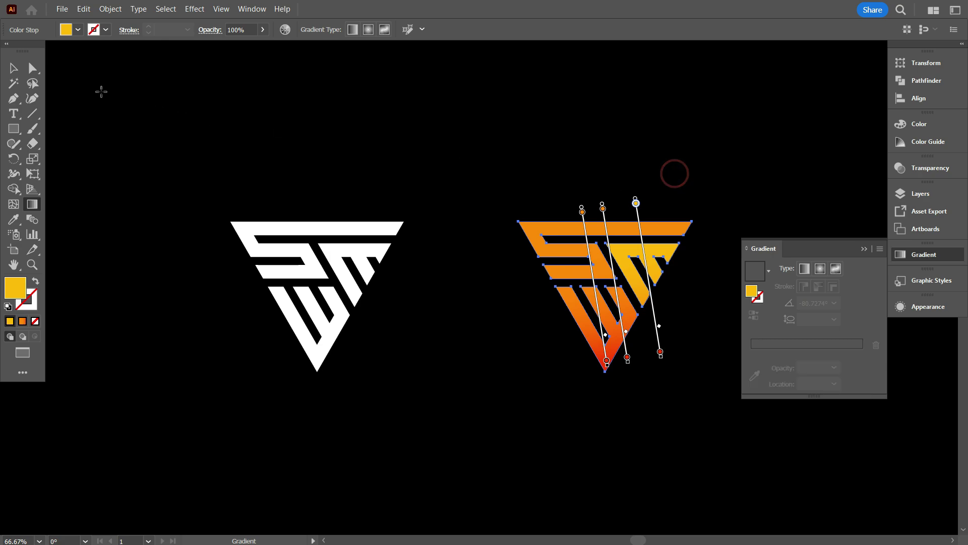
- Merge the orange logo's shapes into one with Pathfinder Unite
{"action": "left_click", "coordinate": [13, 68]}
{"action": "left_click_drag", "start_coordinate": [533, 145], "coordinate": [651, 409]}
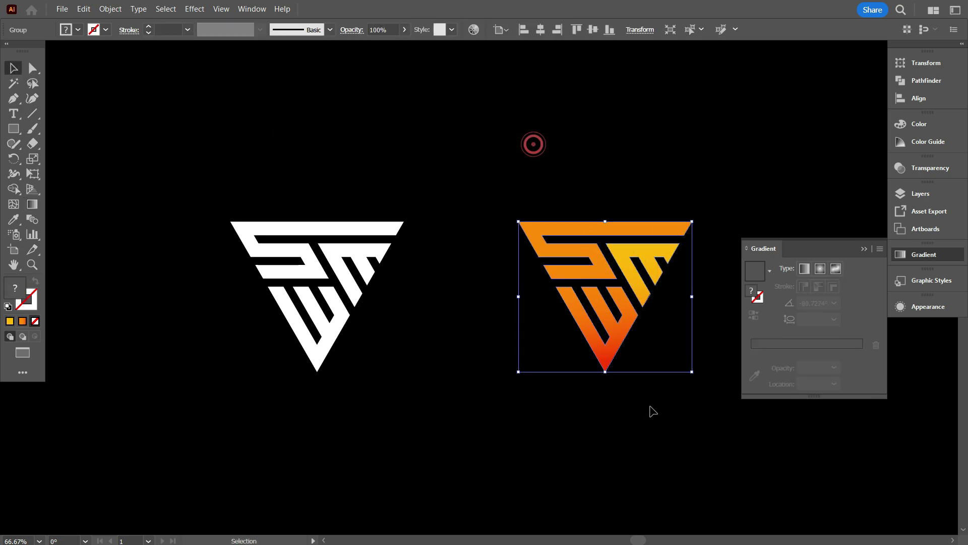
{"action": "left_click", "coordinate": [926, 81]}
{"action": "left_click", "coordinate": [752, 91]}
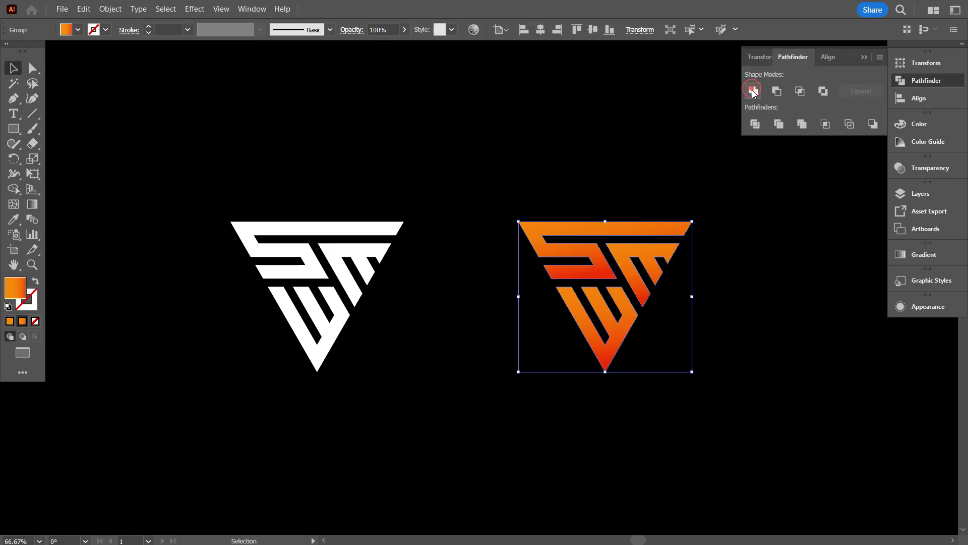